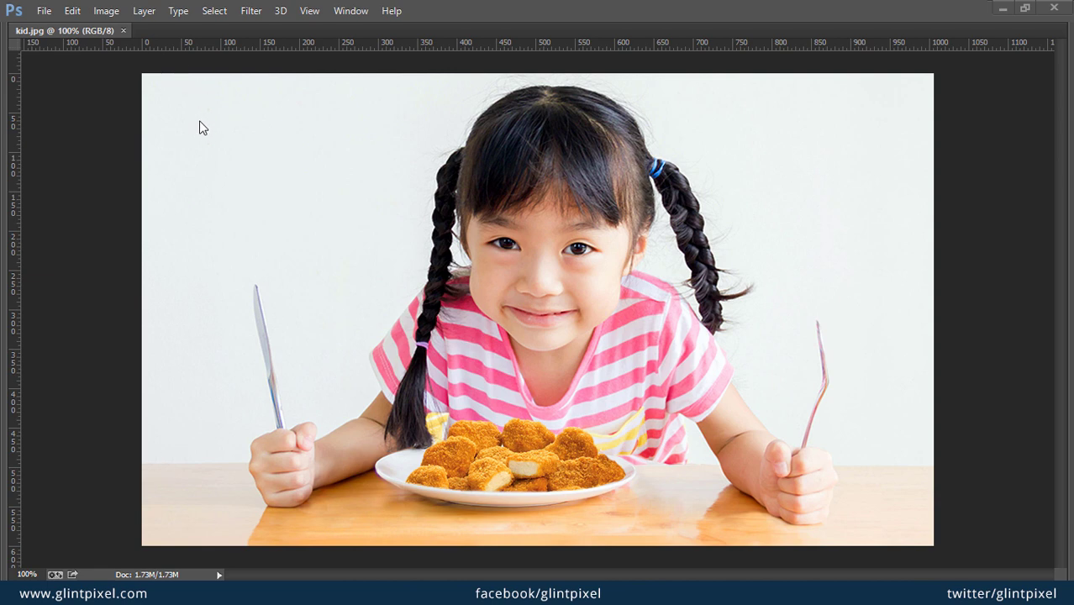
Step: Start a Pen tool shape path at the photo's left border and run it along the table's back edge to the fist
key(Tab)
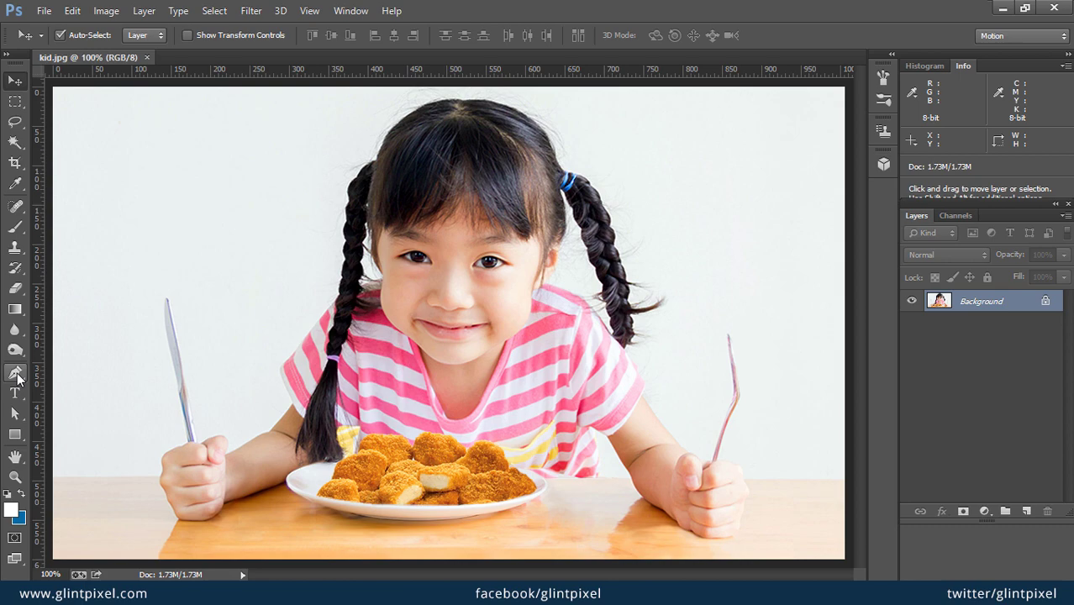
click(15, 372)
key(Tab)
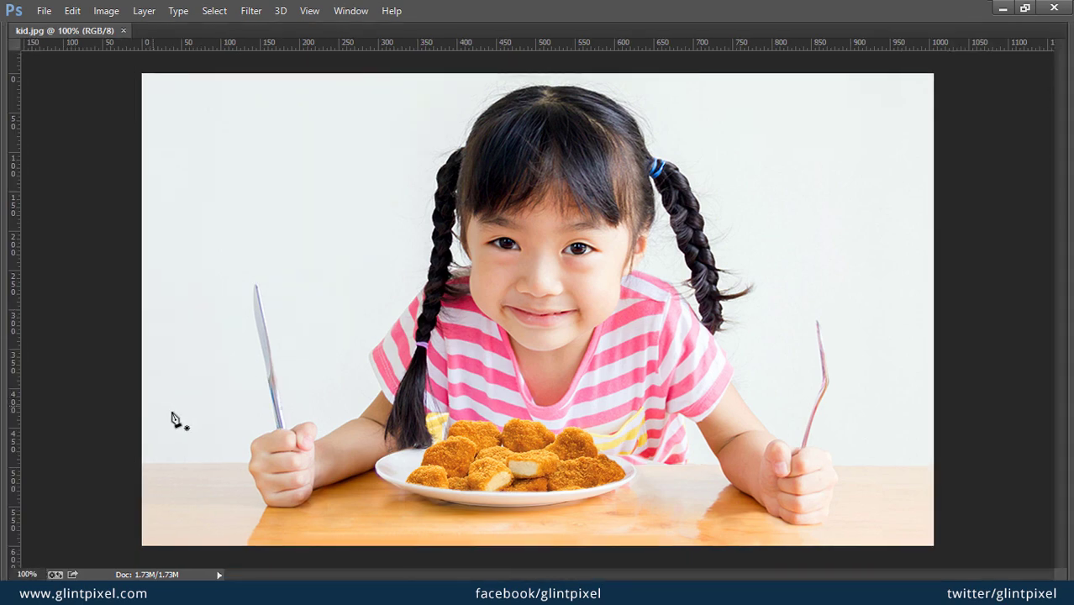
key(ctrl+plus)
key(ctrl+plus)
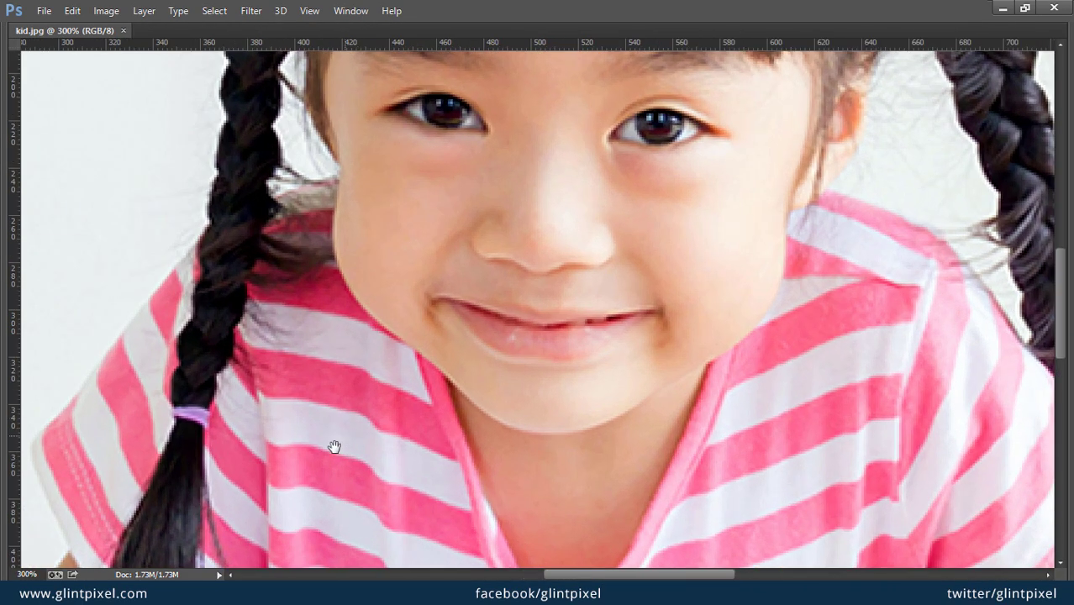
drag(333, 446, 758, 267)
drag(410, 427, 787, 307)
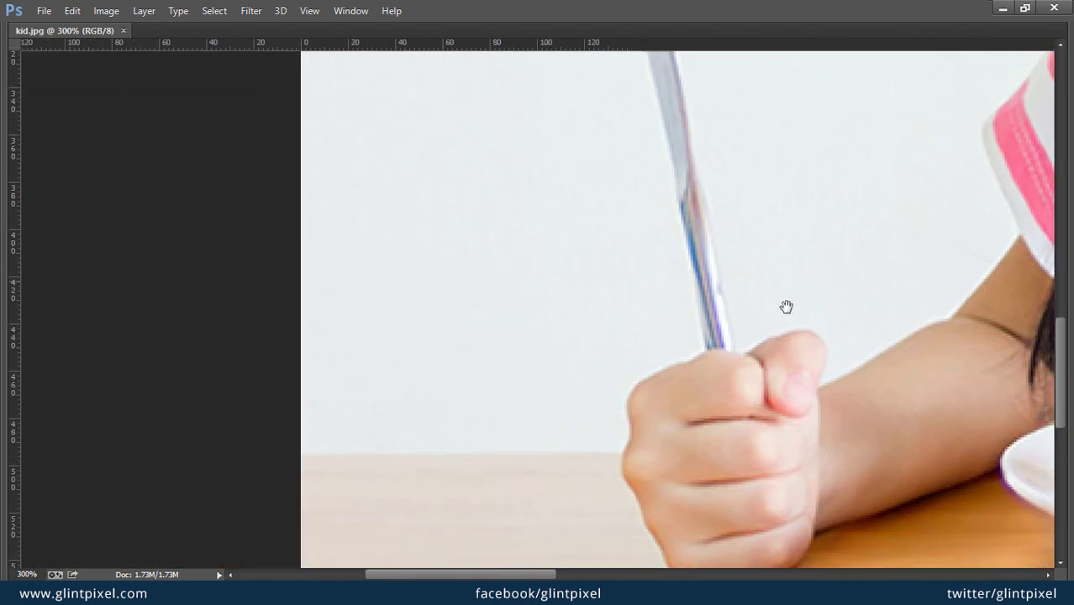
drag(573, 376, 574, 322)
key(ctrl+plus)
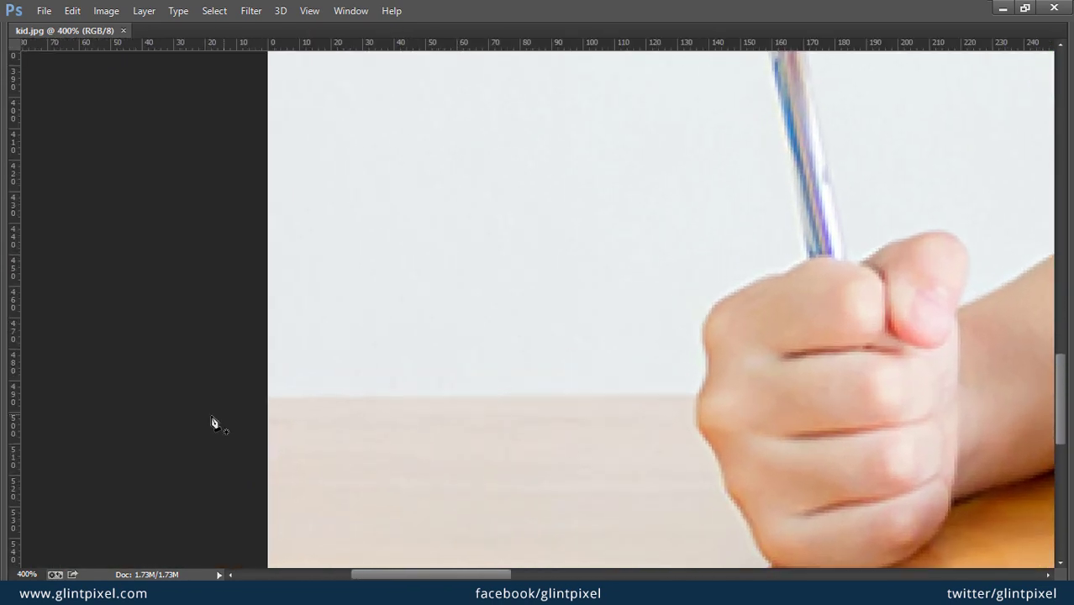
click(266, 400)
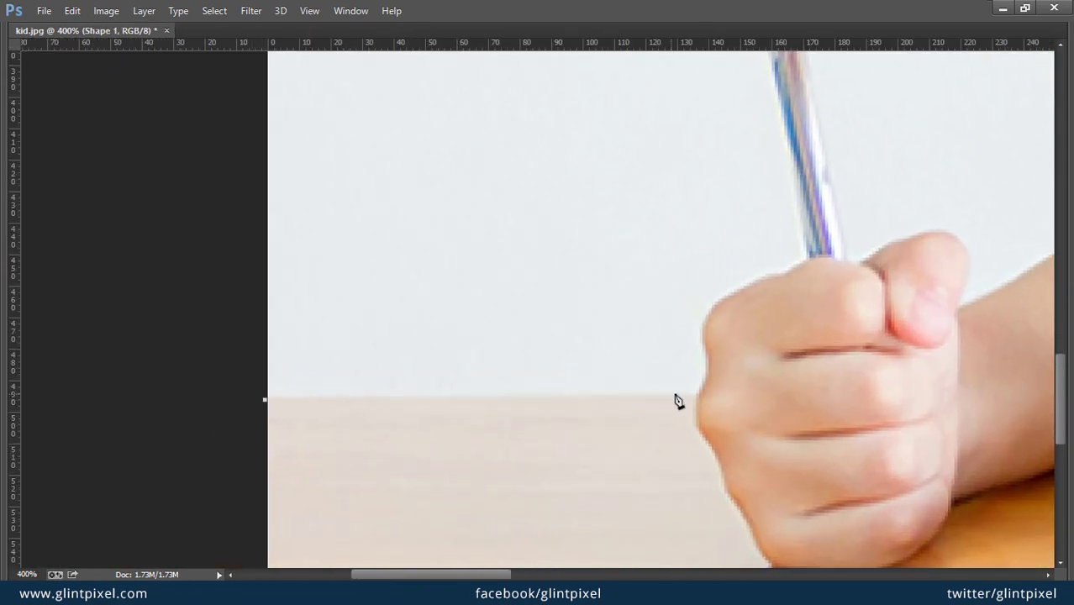
key(ctrl+plus)
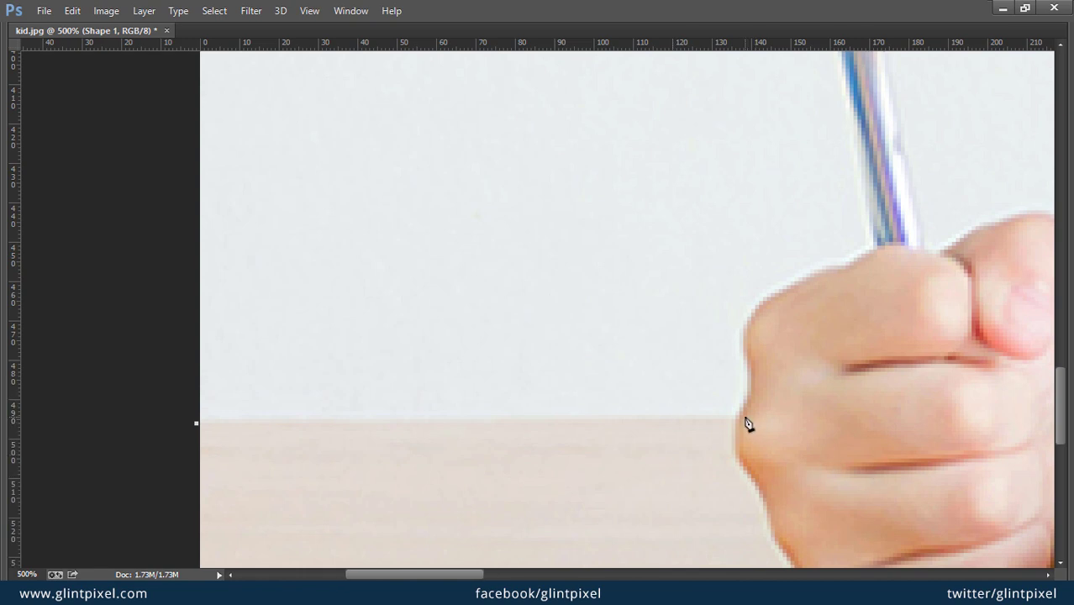
click(740, 419)
Step: Continue the path with curved anchor points over the knuckles of the fist to the base of the knife
key(ctrl+plus)
drag(739, 415, 427, 383)
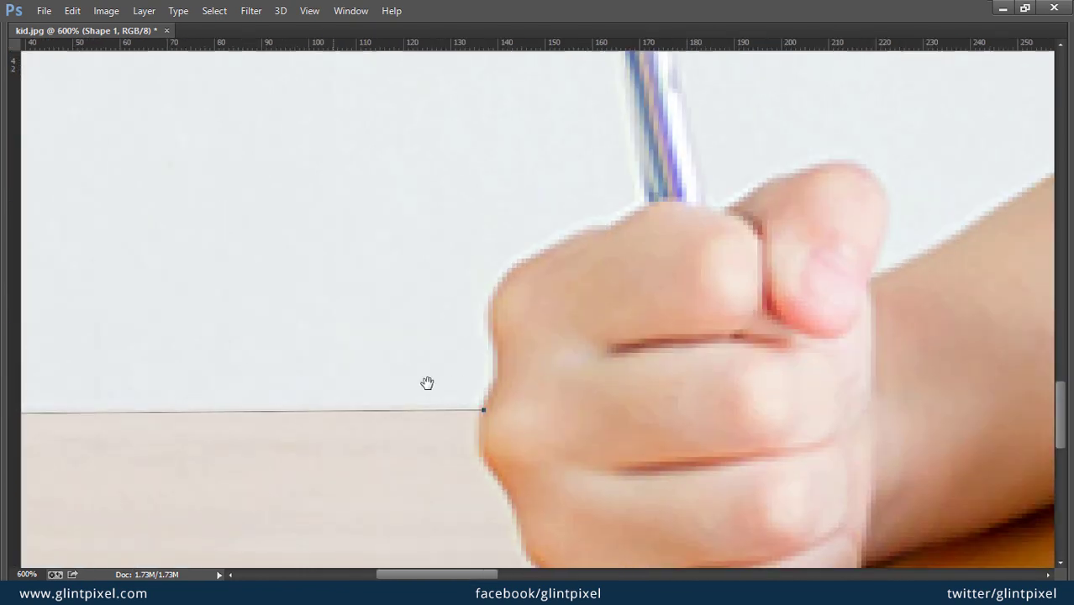
key(ctrl+plus)
key(ctrl+plus)
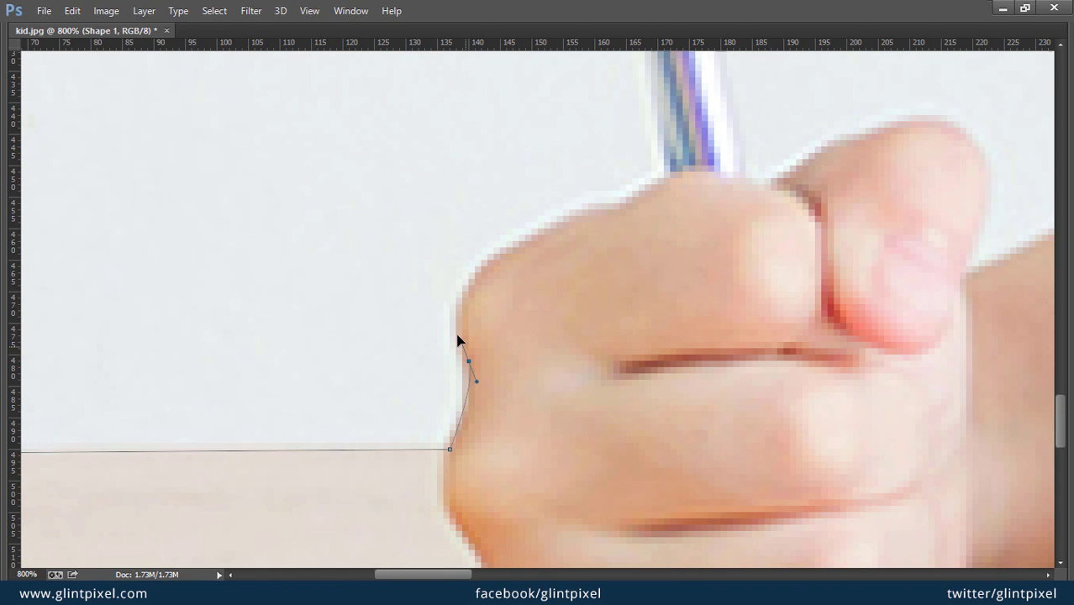
drag(458, 339, 454, 319)
drag(505, 253, 558, 223)
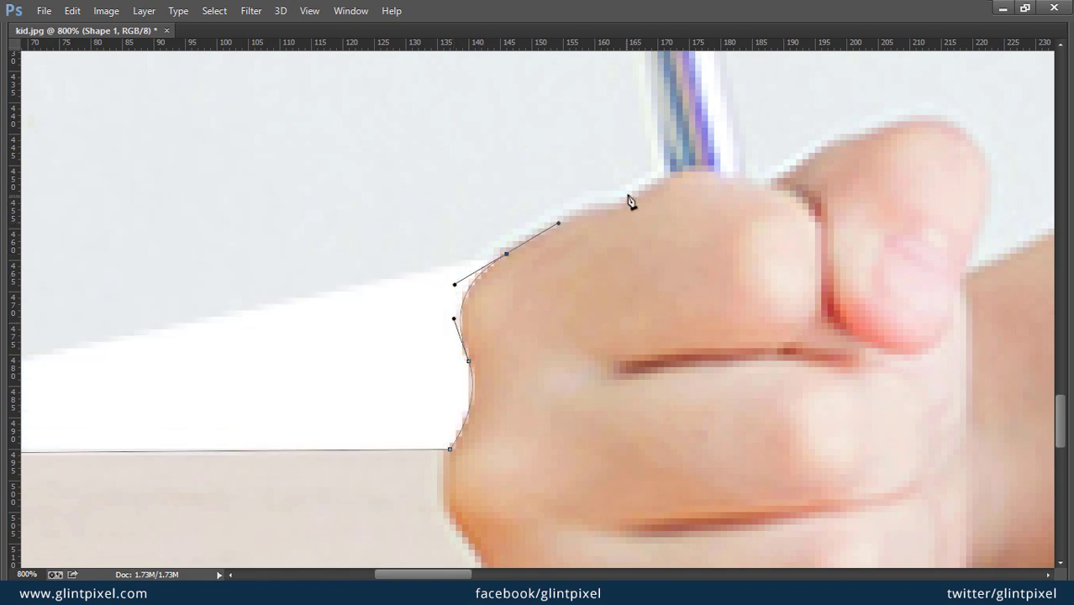
drag(664, 173, 664, 146)
Step: Trace the path up the left edge of the knife from the fist to just below its tip
drag(657, 190, 561, 524)
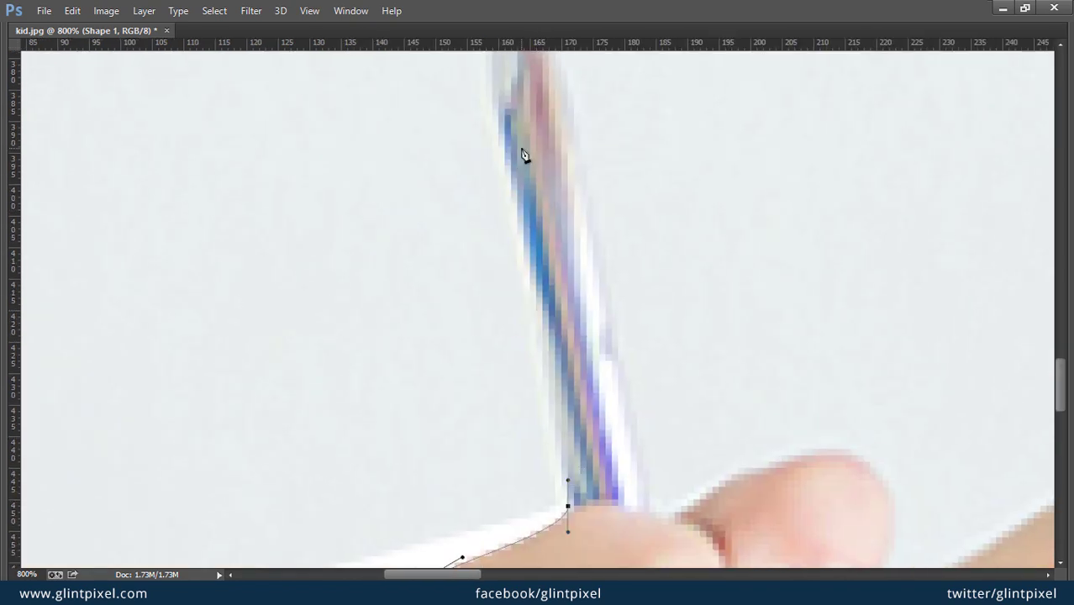
drag(505, 166, 495, 126)
drag(511, 210, 536, 538)
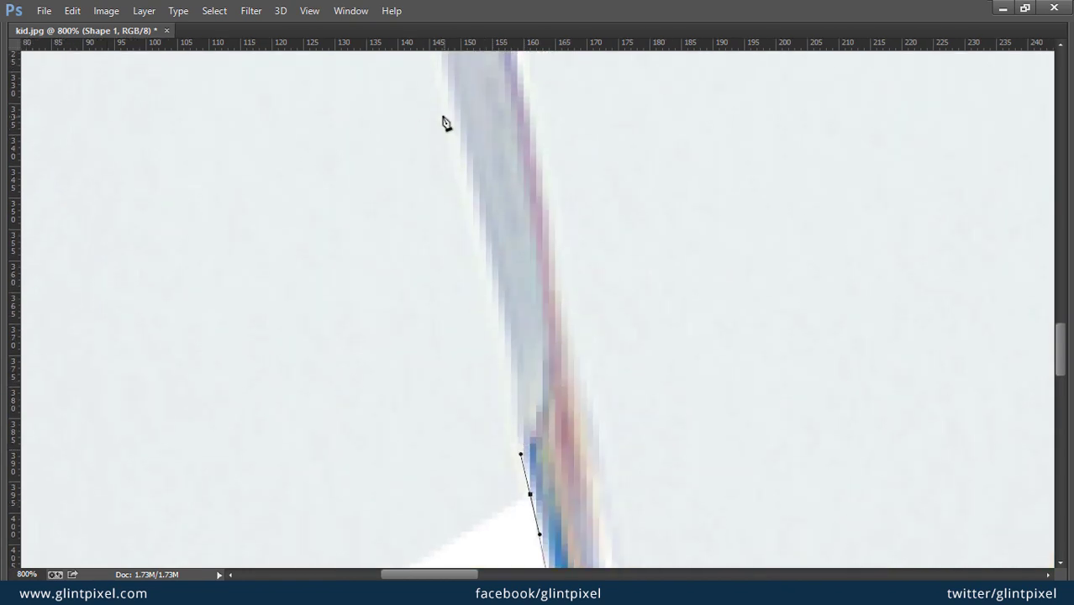
mouse_move(454, 110)
mouse_down()
mouse_move(446, 73)
mouse_move(484, 424)
mouse_up()
drag(466, 188, 467, 138)
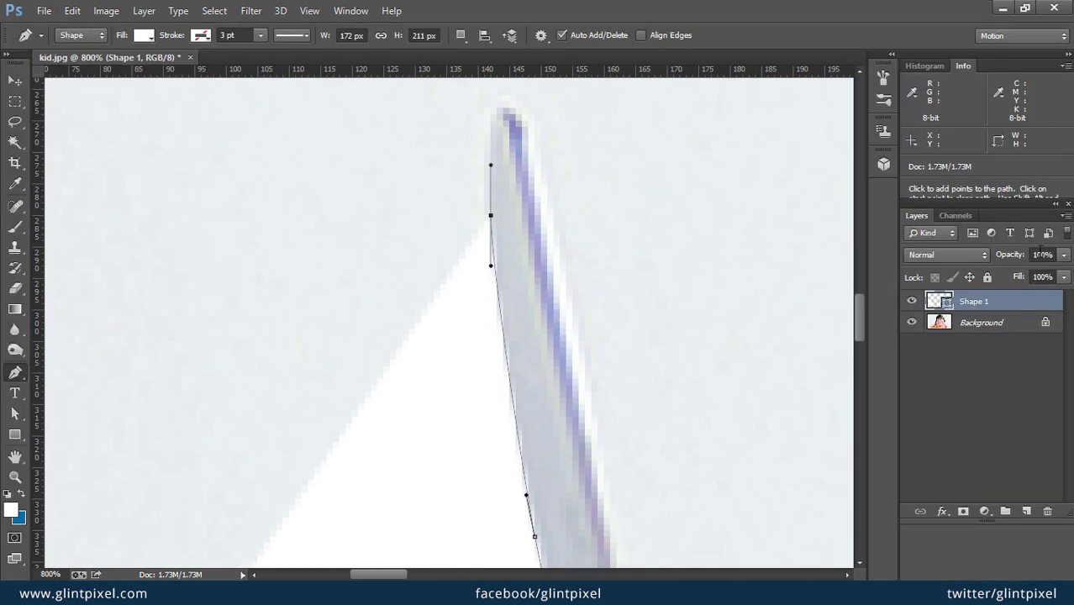
Step: Set the Shape 1 layer's opacity to 0% and curve the path around the knife's tip
text(0)
key(Return)
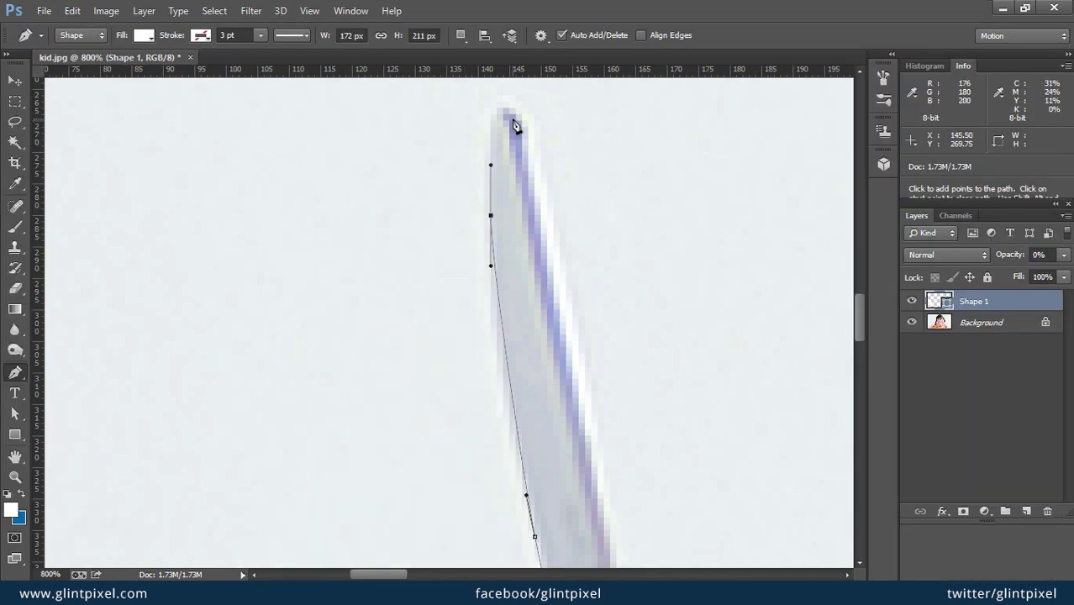
drag(515, 120, 503, 90)
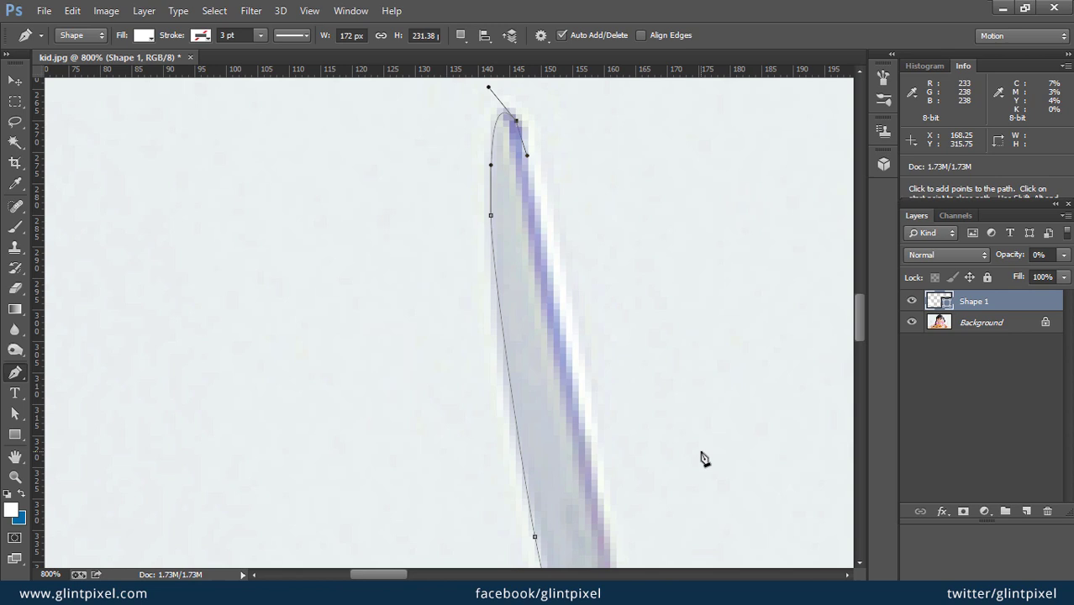
Step: Trace the path down the right edge of the knife back to the hand
scroll(663, 470, down, 2)
drag(610, 501, 617, 541)
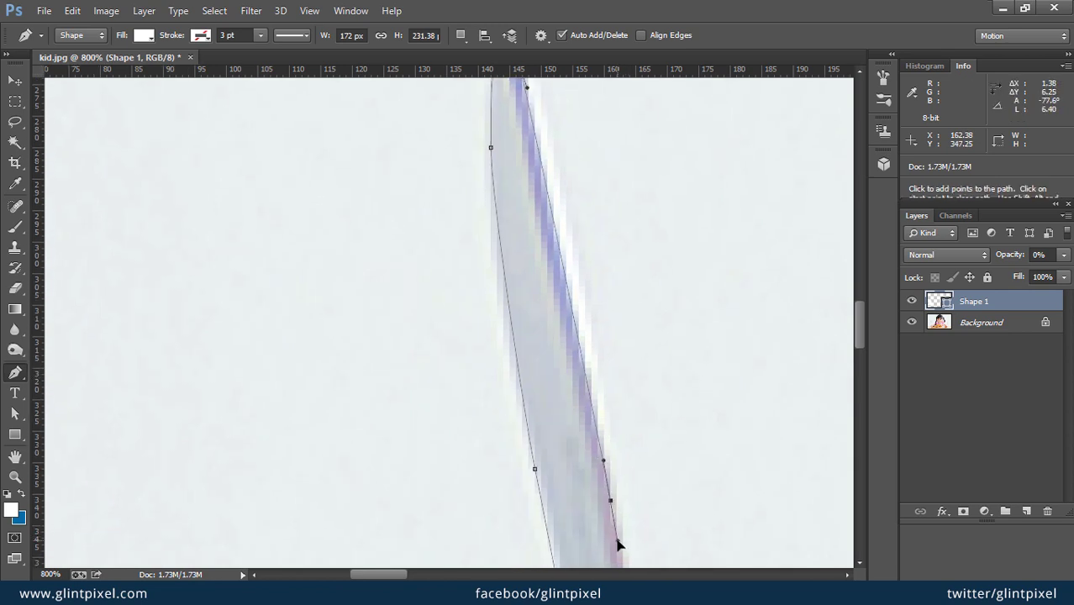
drag(673, 501, 539, 192)
drag(530, 508, 438, 175)
drag(431, 460, 463, 305)
Step: Carry the path from the knife's base around the thumb to where it meets the forearm
drag(452, 369, 516, 371)
drag(597, 326, 649, 310)
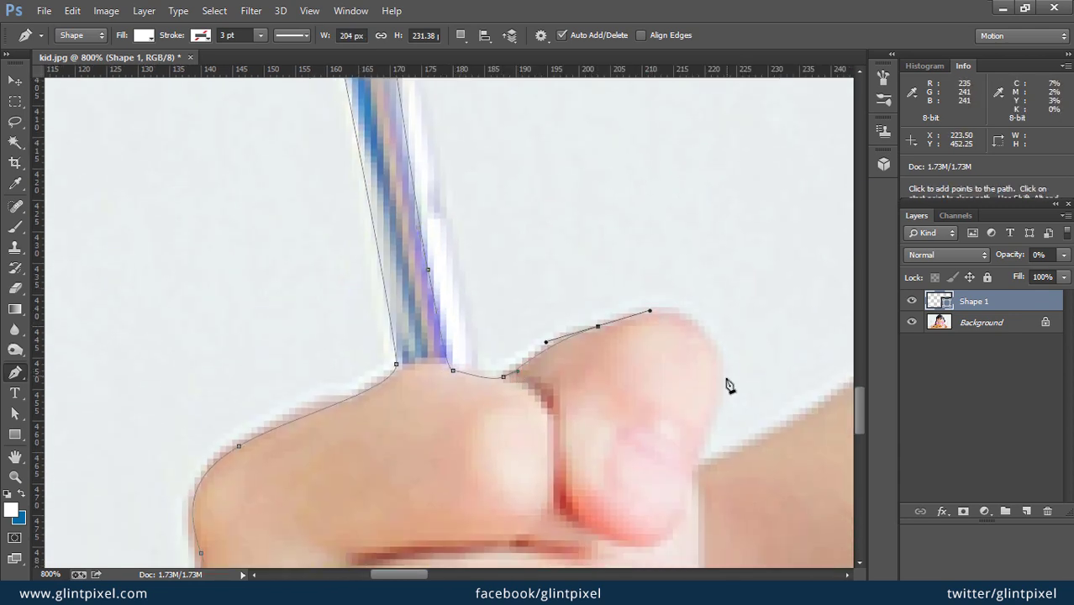
drag(716, 389, 706, 434)
drag(729, 344, 711, 304)
drag(699, 344, 670, 233)
drag(670, 354, 410, 400)
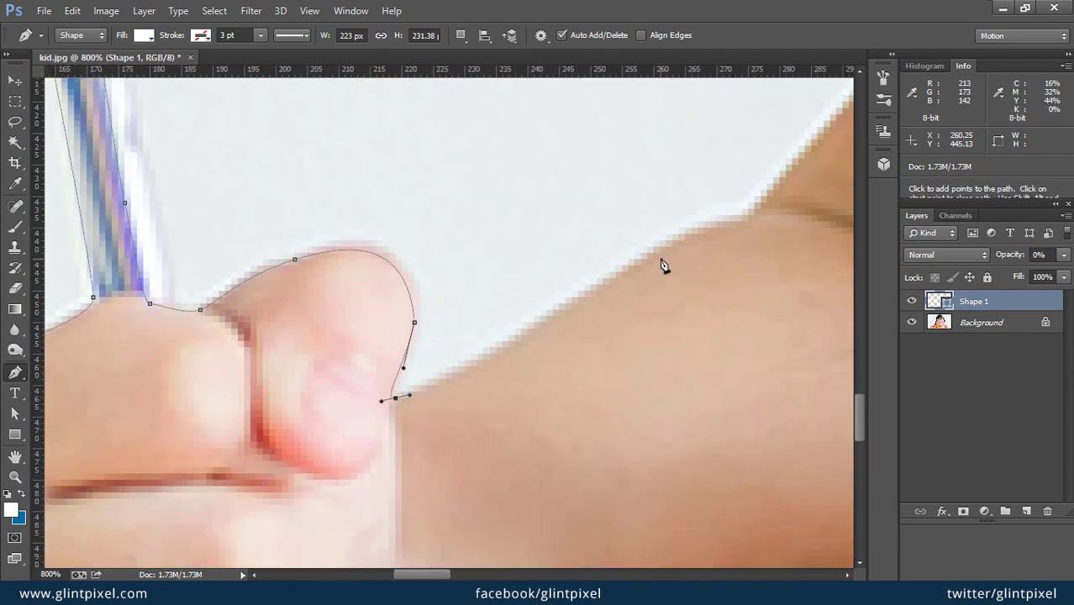
Step: Trace the upper edge of the forearm past the elbow crease to the corner of the shirt sleeve
drag(665, 247, 533, 342)
drag(670, 302, 561, 358)
drag(651, 272, 672, 253)
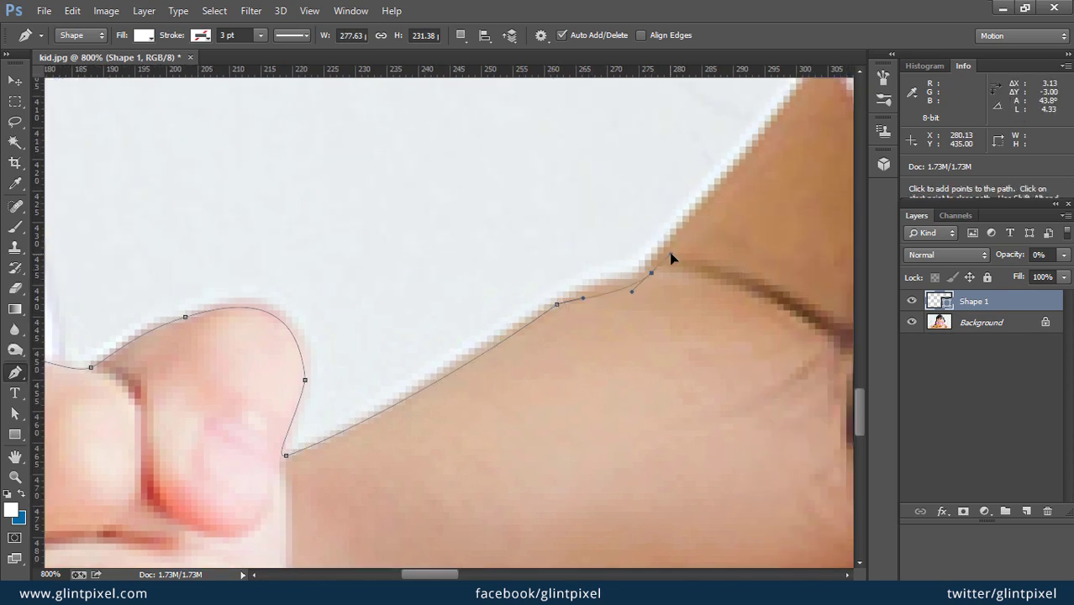
key(Up)
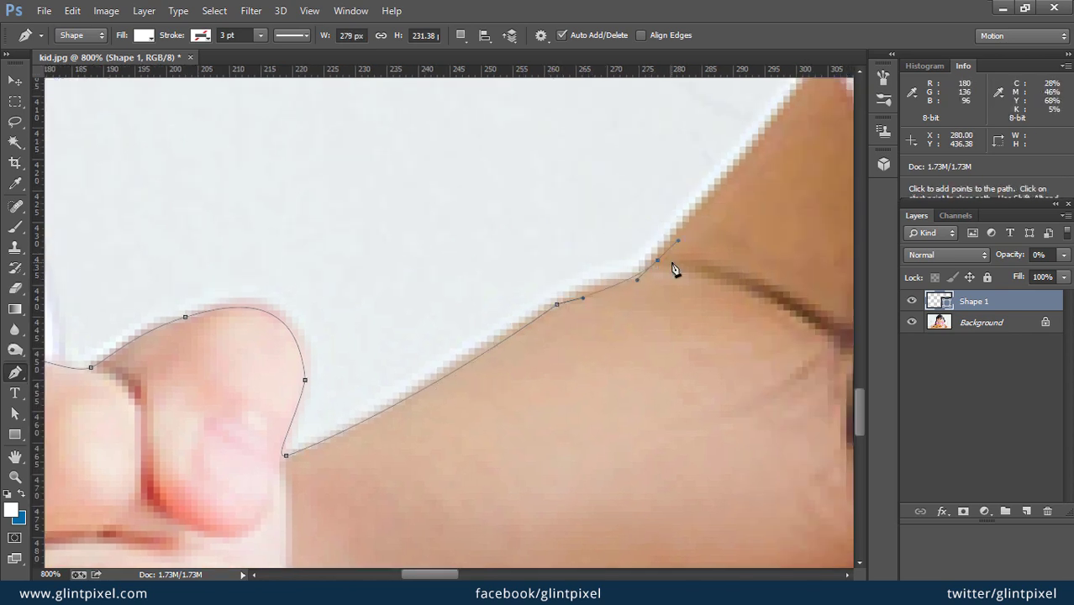
drag(647, 283, 492, 357)
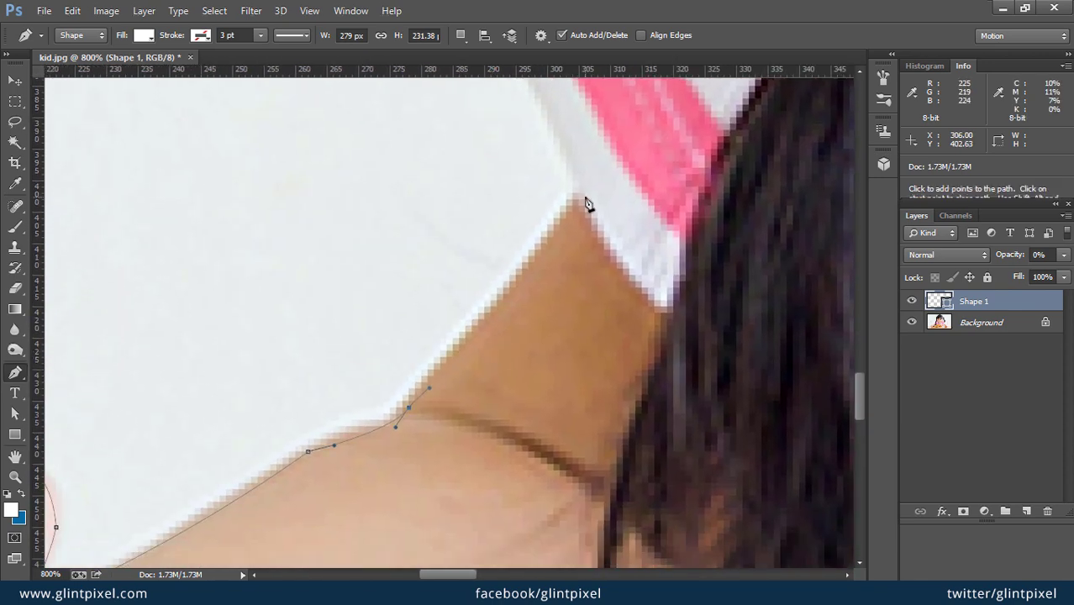
click(580, 197)
Step: Trace the outer edge of the striped sleeve and shoulder up to the left braid
drag(578, 191, 483, 327)
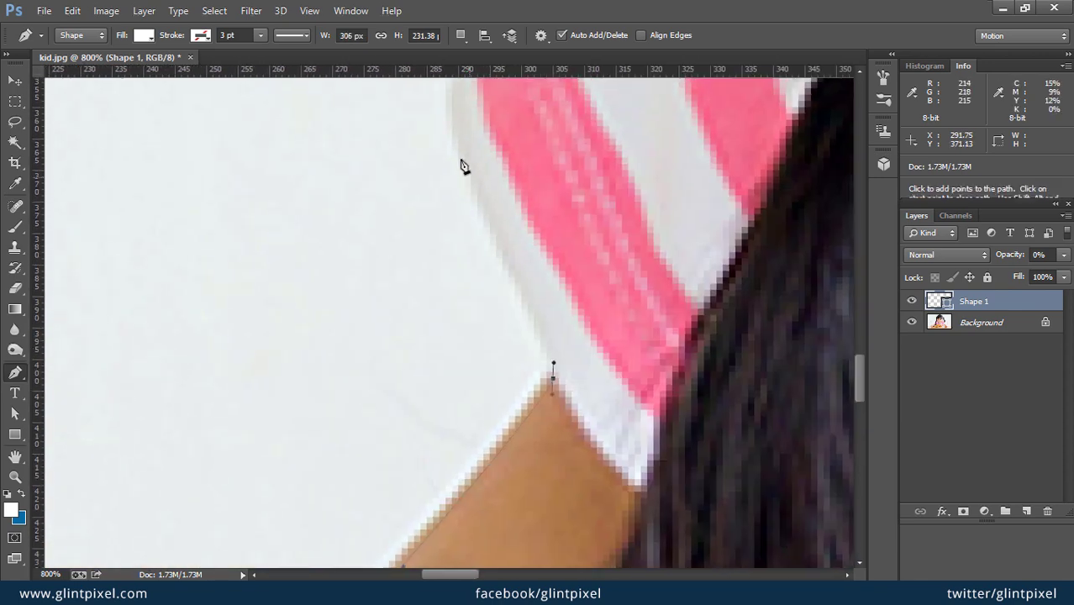
drag(468, 185, 388, 431)
drag(450, 339, 483, 311)
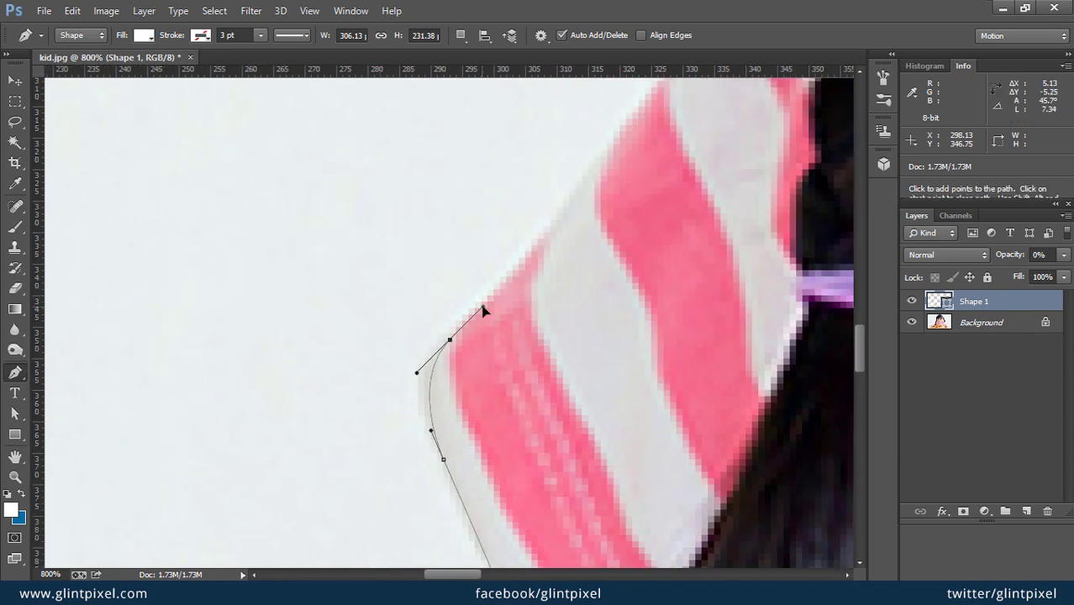
drag(630, 117, 564, 155)
key(space)
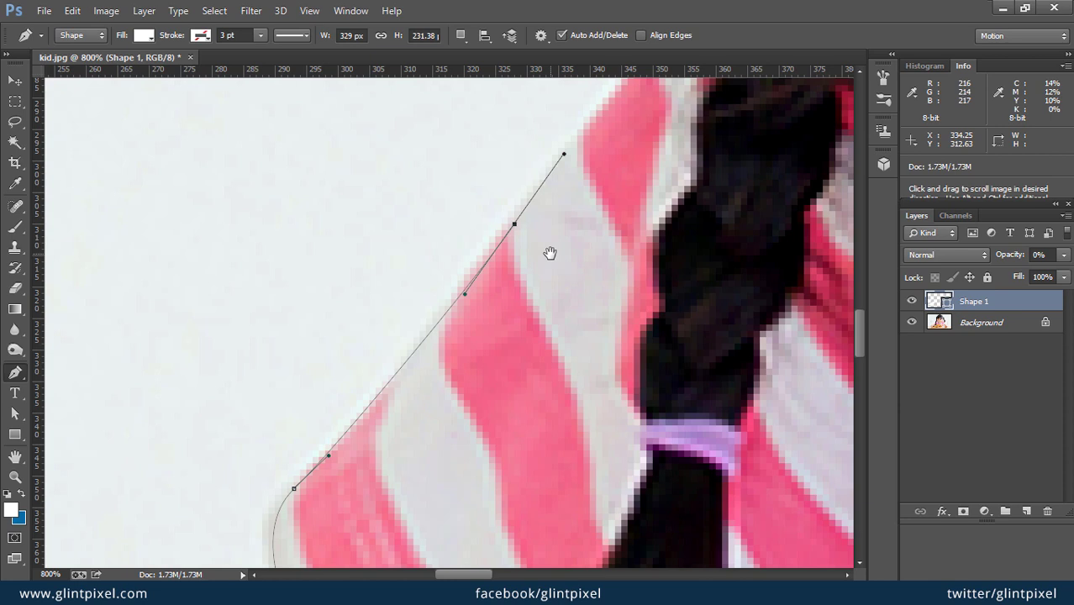
mouse_move(330, 455)
mouse_down()
mouse_move(352, 456)
mouse_move(342, 456)
mouse_up()
key(ctrl+z)
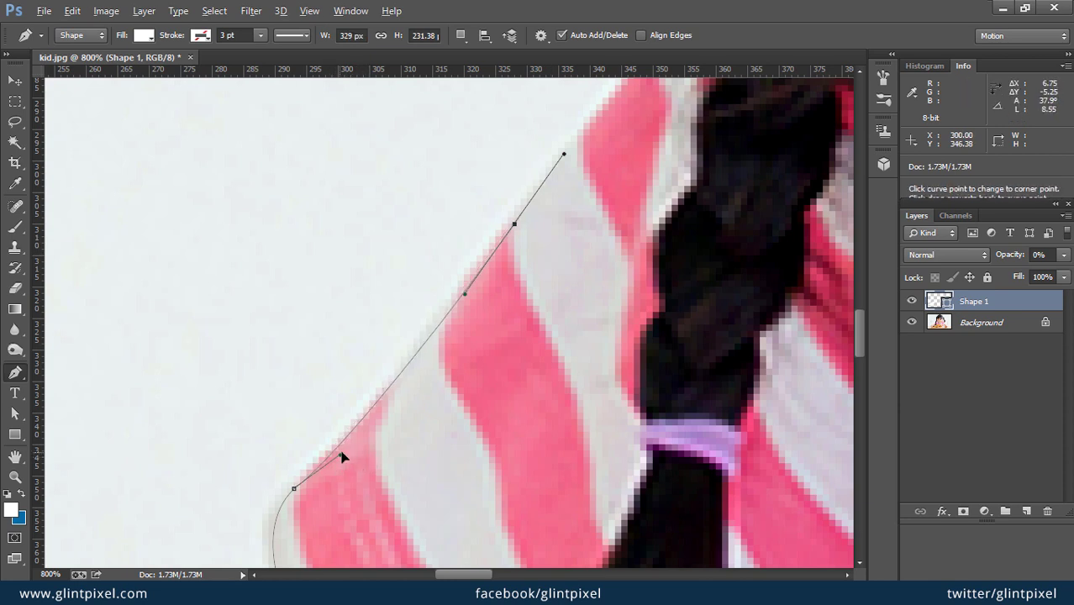
drag(621, 217, 395, 437)
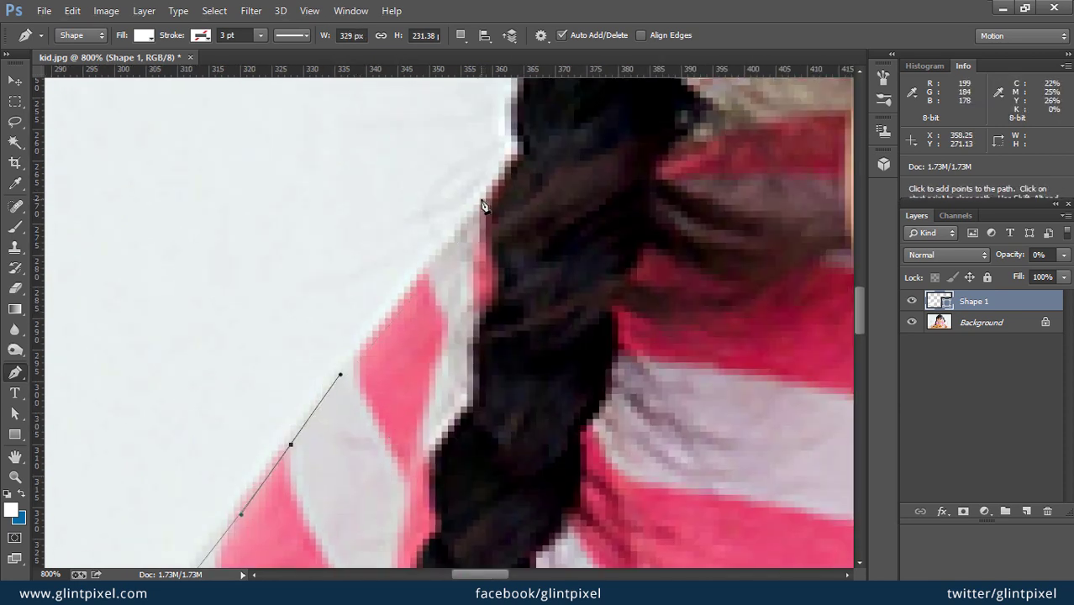
mouse_move(485, 199)
mouse_down()
mouse_move(499, 181)
mouse_move(483, 321)
mouse_move(460, 252)
mouse_move(472, 195)
mouse_up()
Step: Trace the path up the outer edge of the left braid's section beside the cheek, following its bumps
drag(475, 158, 471, 149)
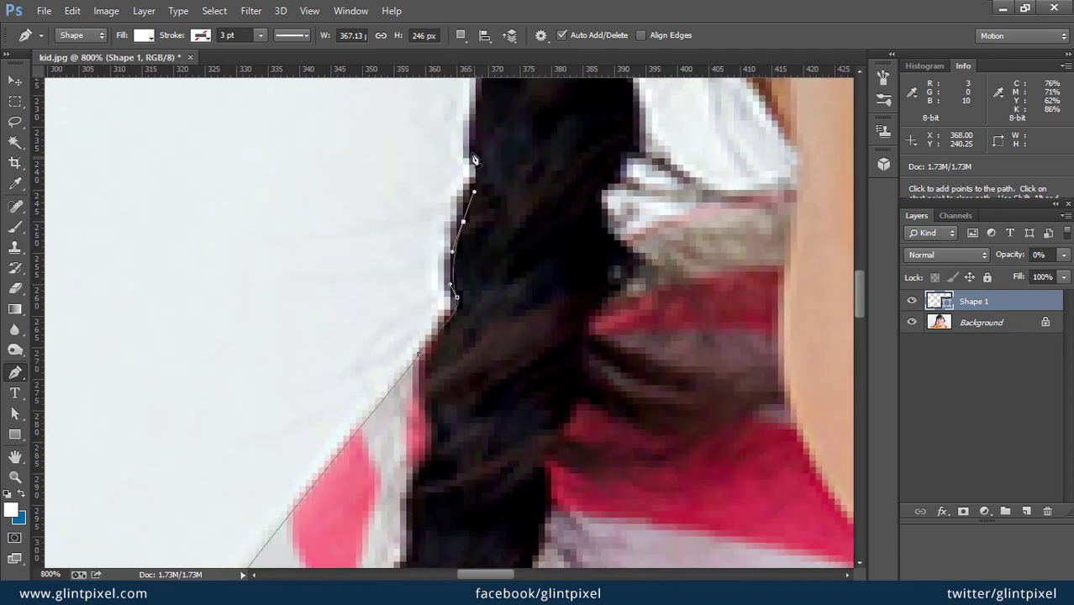
key(space)
drag(481, 107, 428, 358)
drag(448, 289, 470, 271)
drag(435, 240, 438, 216)
drag(448, 144, 474, 99)
key(space)
drag(476, 322, 448, 451)
key(ctrl+alt+z)
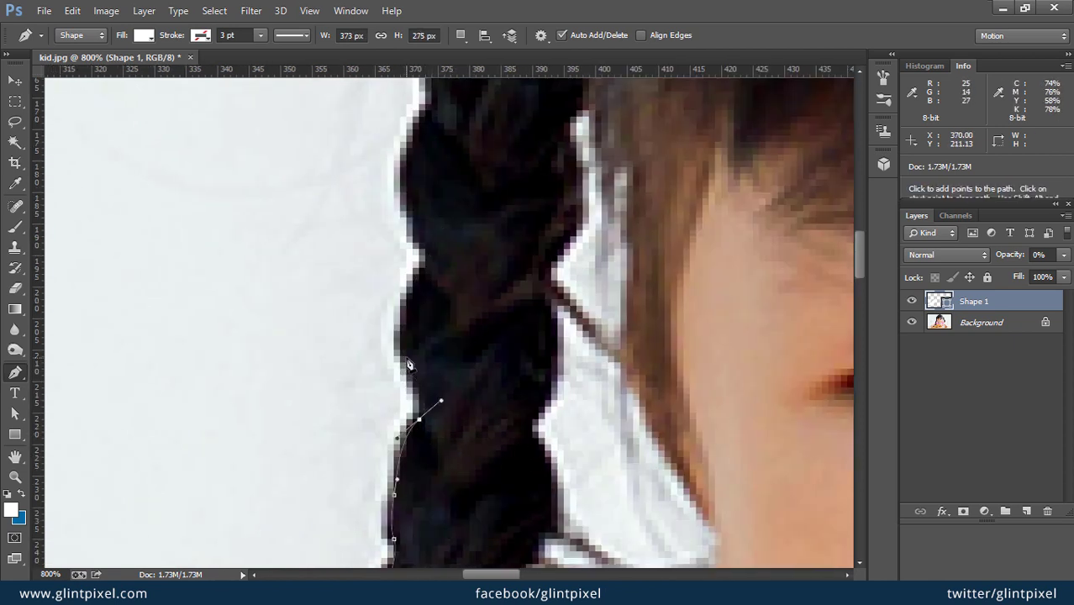
Step: Continue the path up the outer edge of the left braid's upper section with curved anchor points
drag(407, 293, 414, 238)
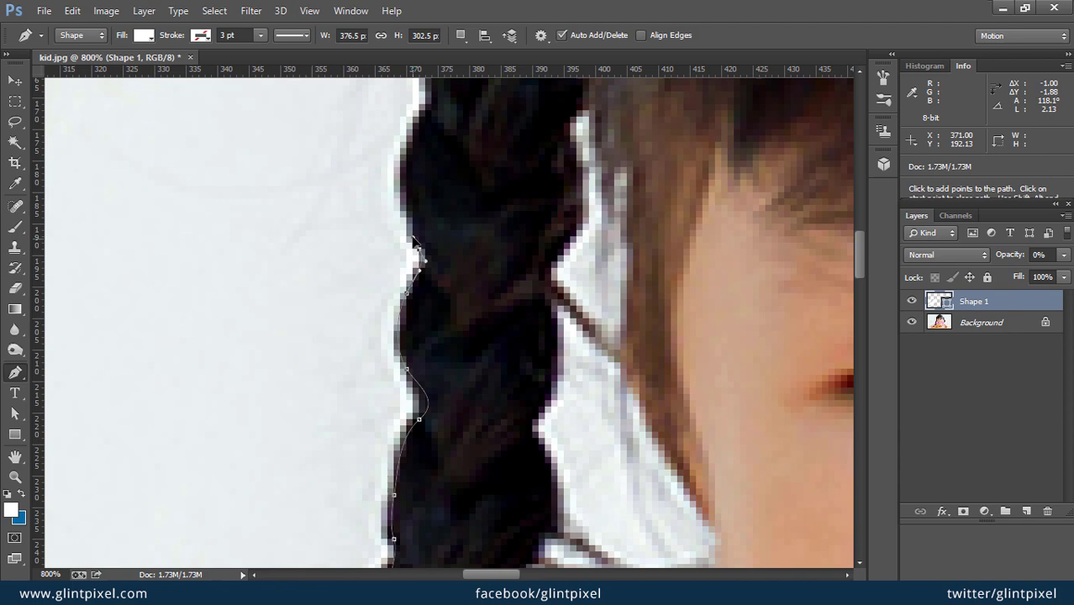
drag(407, 142, 422, 113)
key(space)
drag(443, 187, 400, 464)
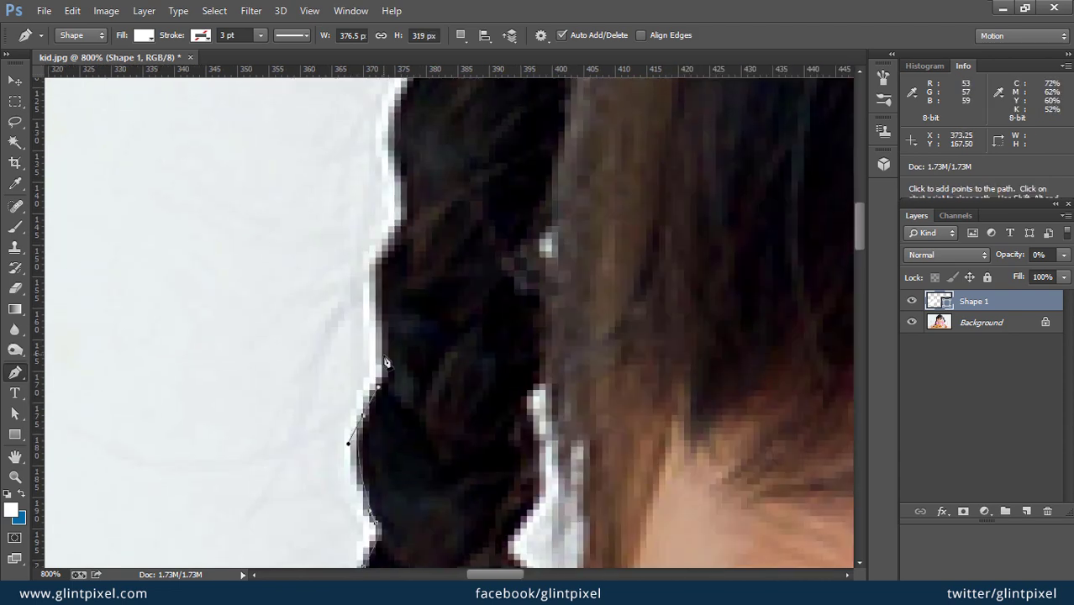
drag(368, 282, 383, 257)
drag(408, 201, 402, 183)
Step: Curve the path over the top of the left braid to where it joins the side of the head
key(space)
drag(432, 311, 427, 513)
drag(452, 233, 474, 208)
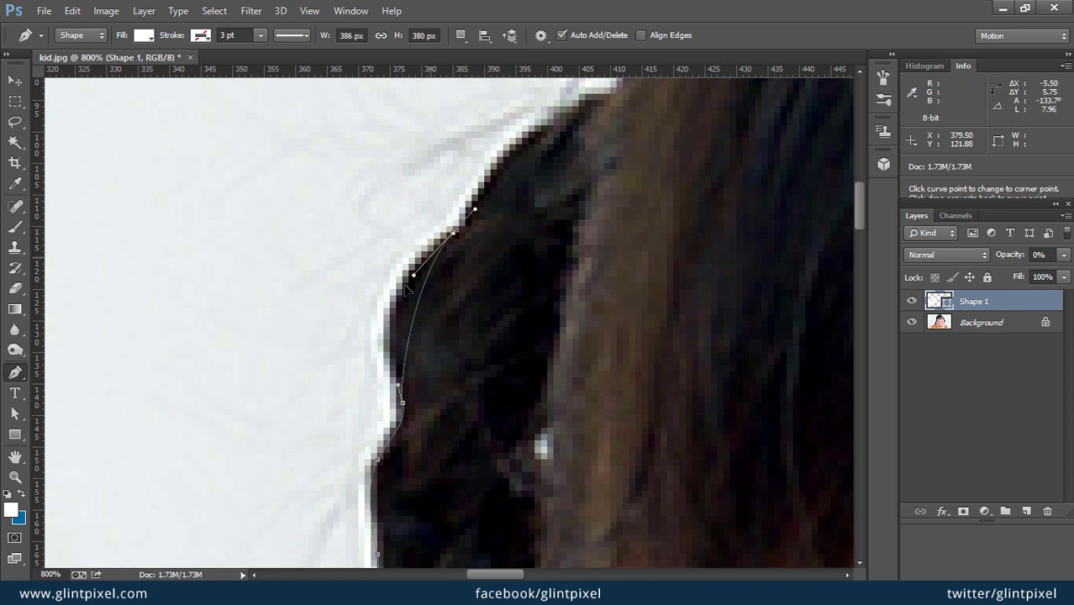
key(space)
drag(367, 300, 304, 407)
drag(455, 264, 486, 246)
drag(512, 226, 361, 447)
Step: Trace the path up the left side of the head from the braid toward the crown with curved anchor points
key(space)
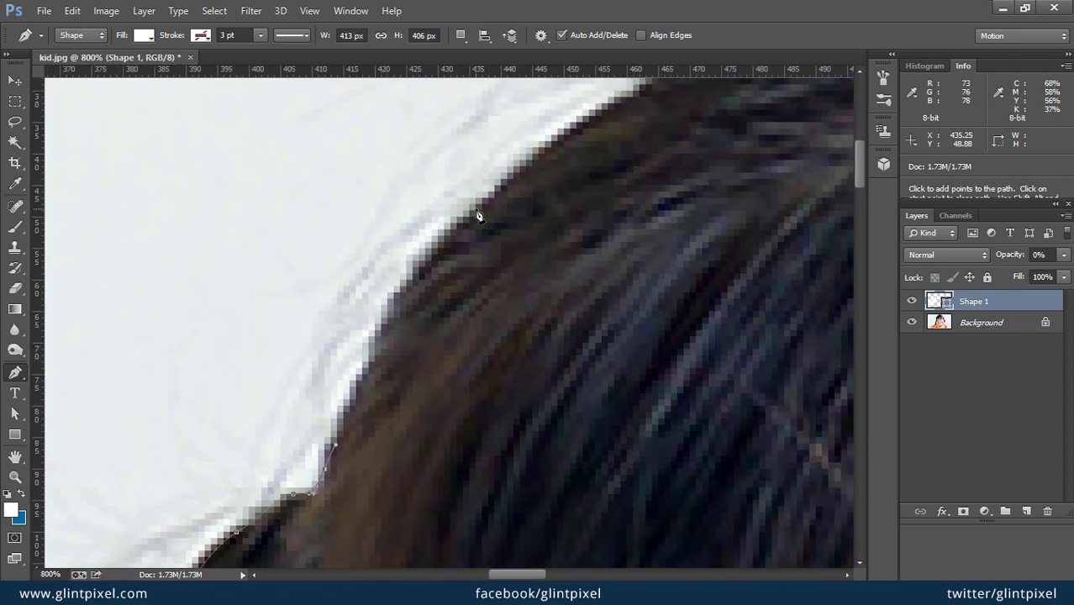
drag(483, 204, 514, 176)
drag(453, 232, 379, 279)
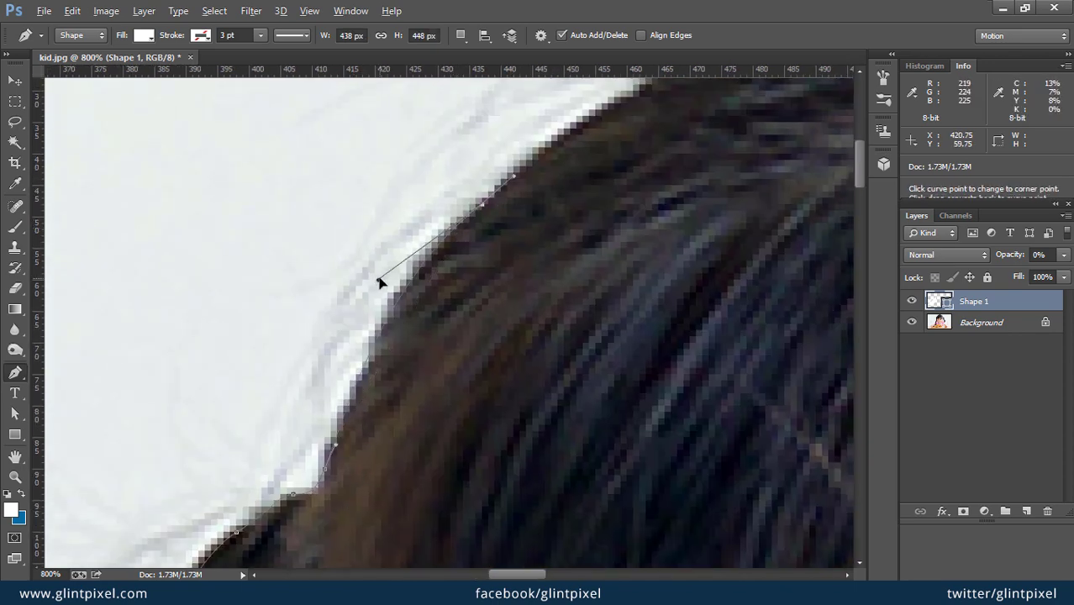
key(space)
drag(604, 261, 315, 447)
drag(476, 221, 528, 206)
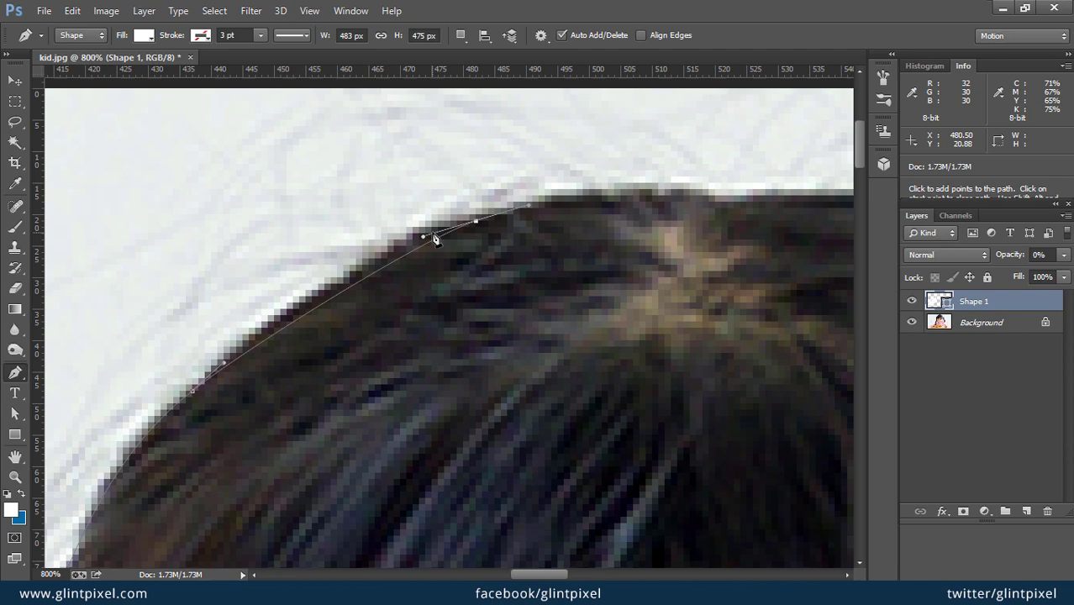
drag(422, 236, 373, 242)
Step: Curve the path over the crown and onto the upper right side of the hair
key(space)
drag(597, 267, 443, 300)
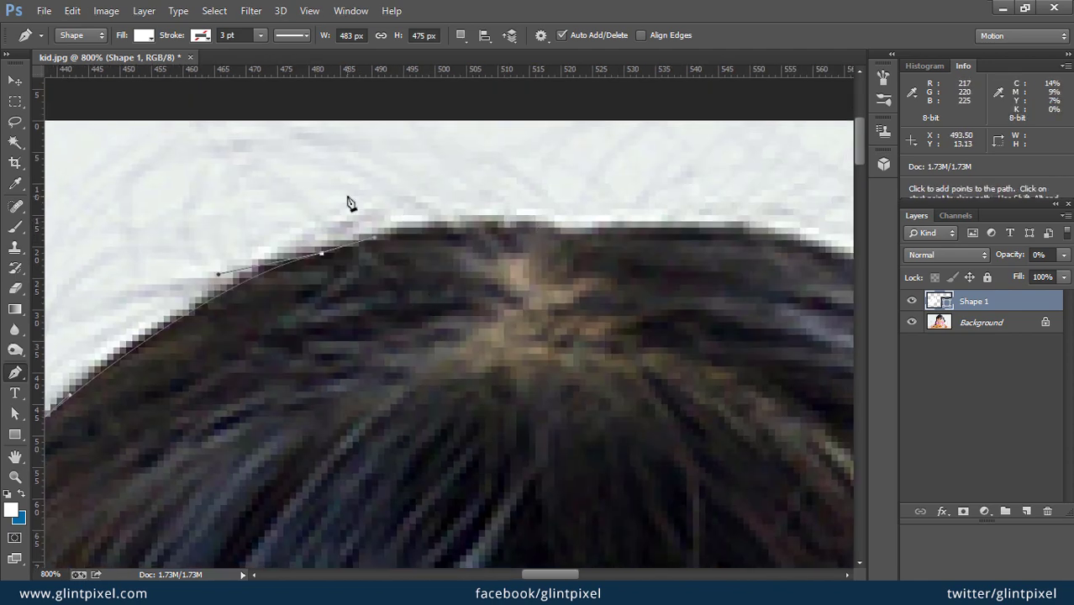
drag(555, 229, 628, 226)
key(space)
drag(716, 310, 352, 306)
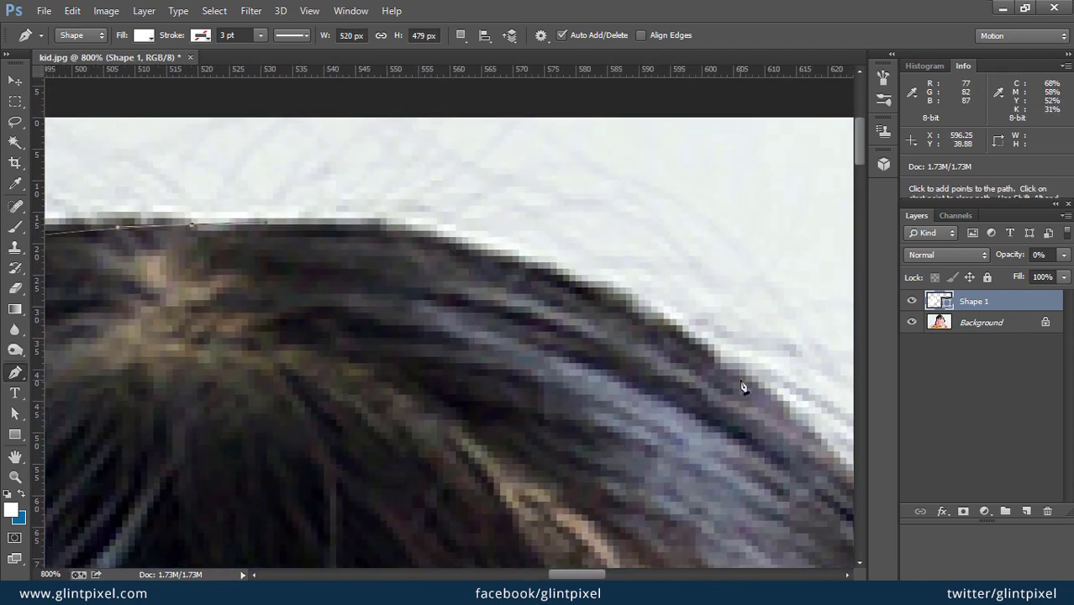
drag(753, 382, 490, 195)
Step: Hide the panels and trace the right side of the head down to just above the blue hair tie
key(space)
drag(715, 443, 525, 359)
key(Tab)
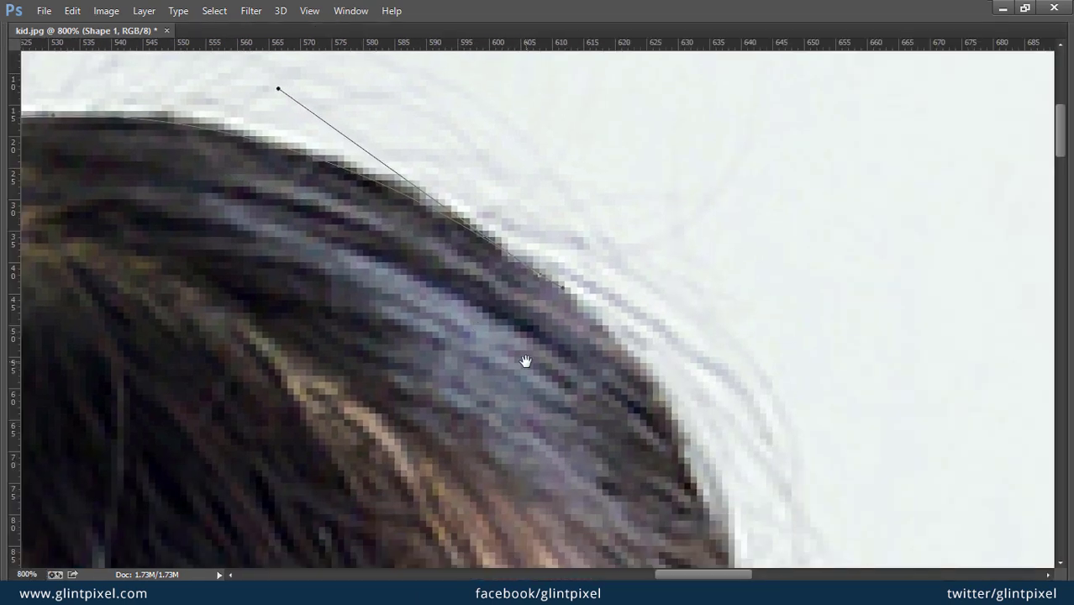
drag(694, 478, 655, 362)
key(space)
drag(776, 488, 643, 261)
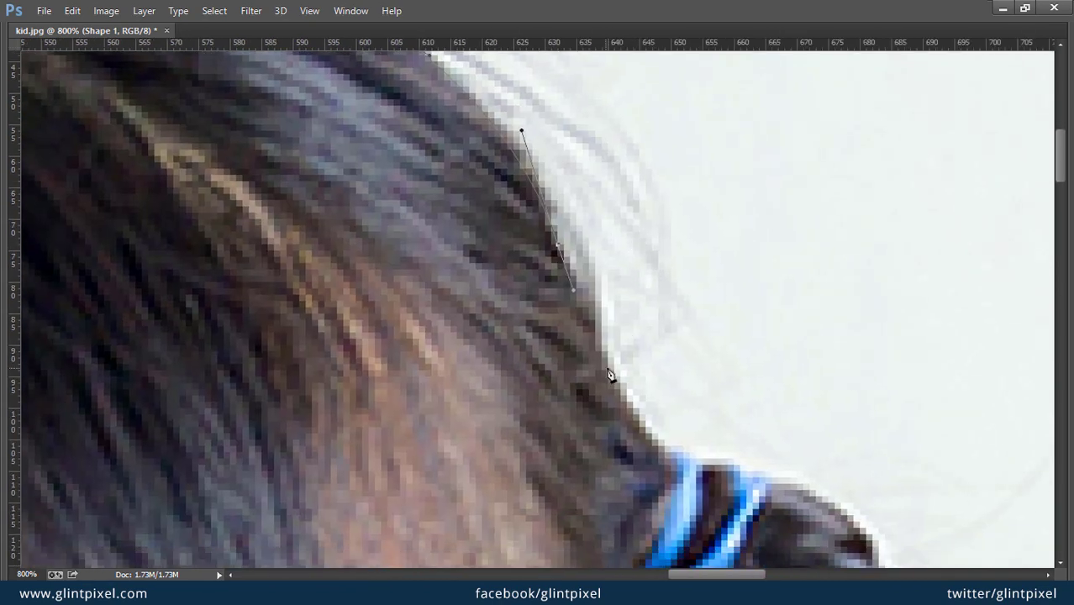
drag(623, 414, 627, 417)
Step: Trace across the blue hair tie and over the first bump of the right braid
drag(671, 459, 746, 484)
key(space)
drag(832, 490, 682, 376)
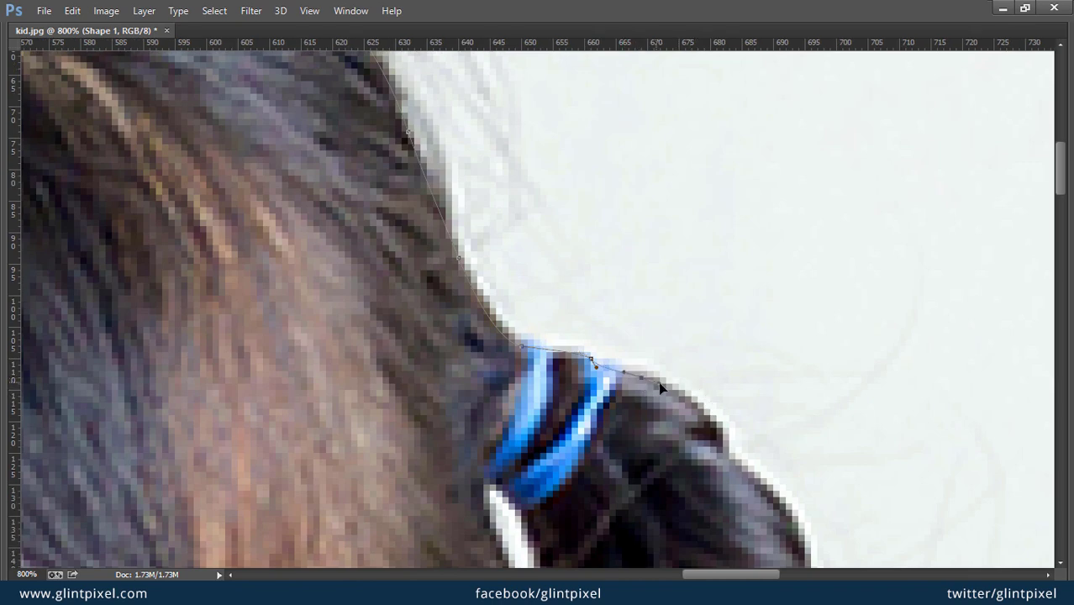
drag(716, 434, 731, 463)
Step: Trace the outer edge of the right braid's second bump, undoing the unwanted handle adjustment
key(space)
drag(821, 481, 682, 311)
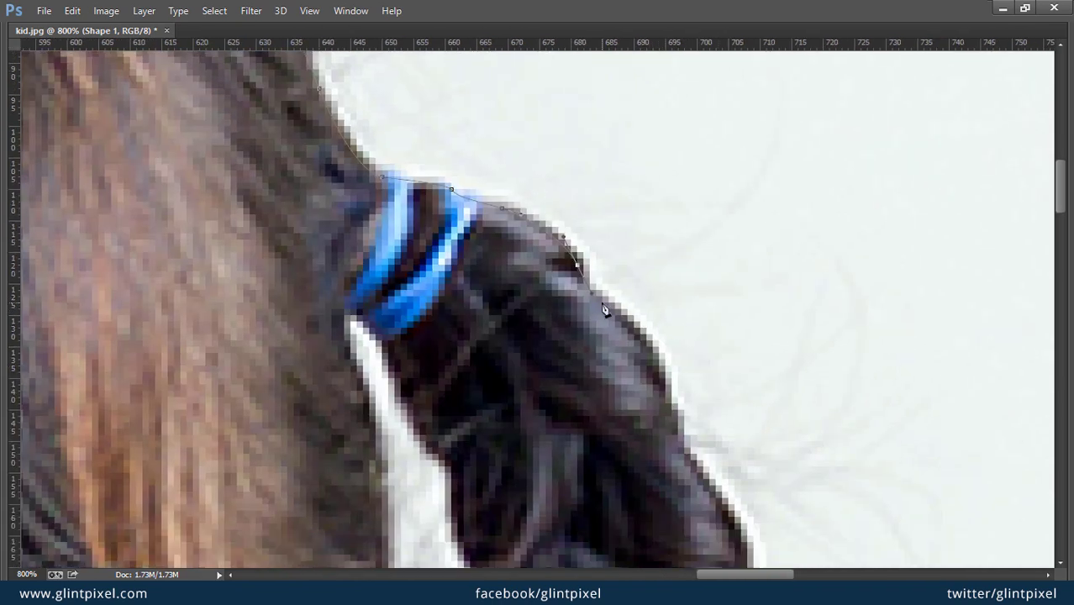
drag(684, 428, 686, 455)
drag(679, 402, 661, 331)
key(ctrl+z)
key(Left)
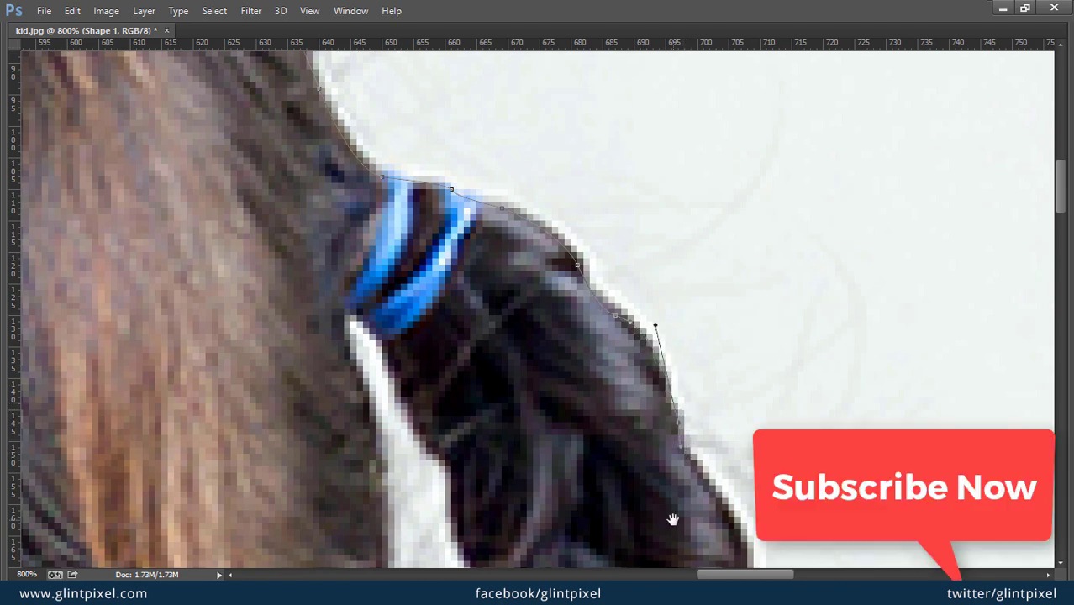
Step: Trace the outer edge of the right braid's third bump and reshape its curve to follow the hair
key(space)
drag(674, 518, 595, 330)
drag(664, 427, 665, 448)
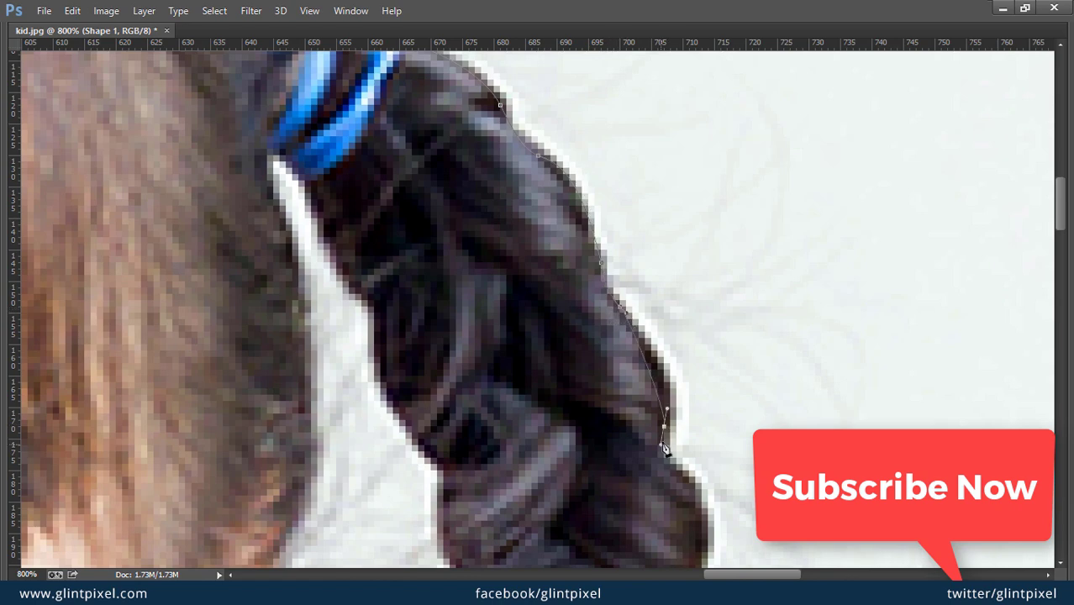
drag(672, 412, 683, 359)
Step: Add a curved segment around the right braid's fourth bump and fit its handle to the edge
key(space)
drag(714, 444, 639, 375)
key(space)
drag(684, 441, 692, 338)
drag(662, 391, 658, 422)
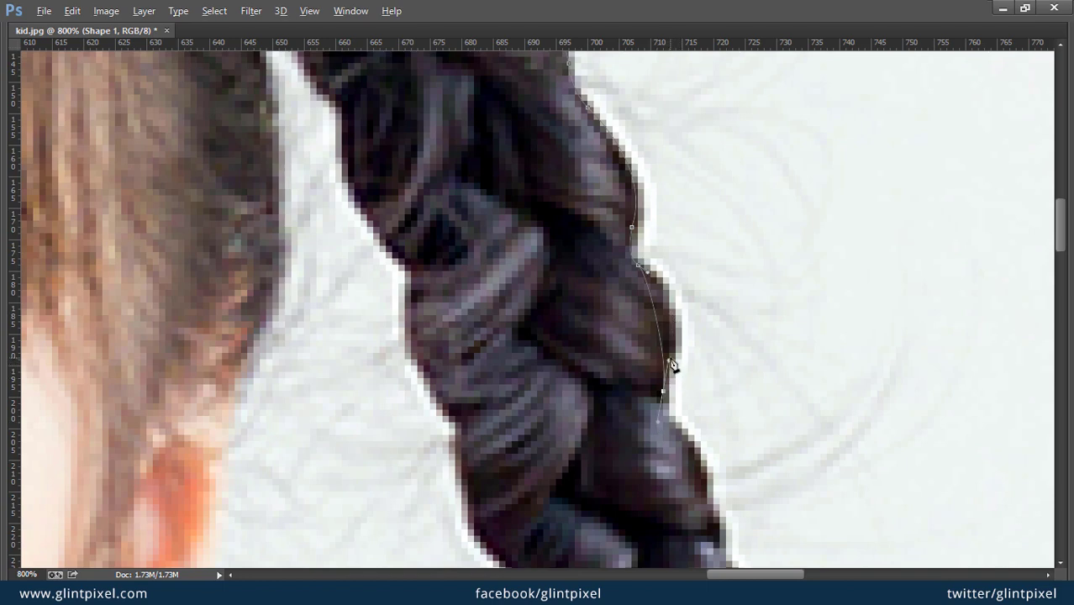
drag(669, 360, 692, 279)
Step: Continue the path down the right braid's middle bumps to just below the upper stray wisp of hair
key(space)
drag(680, 384, 662, 288)
drag(657, 337, 665, 345)
key(space)
drag(720, 400, 710, 315)
key(space)
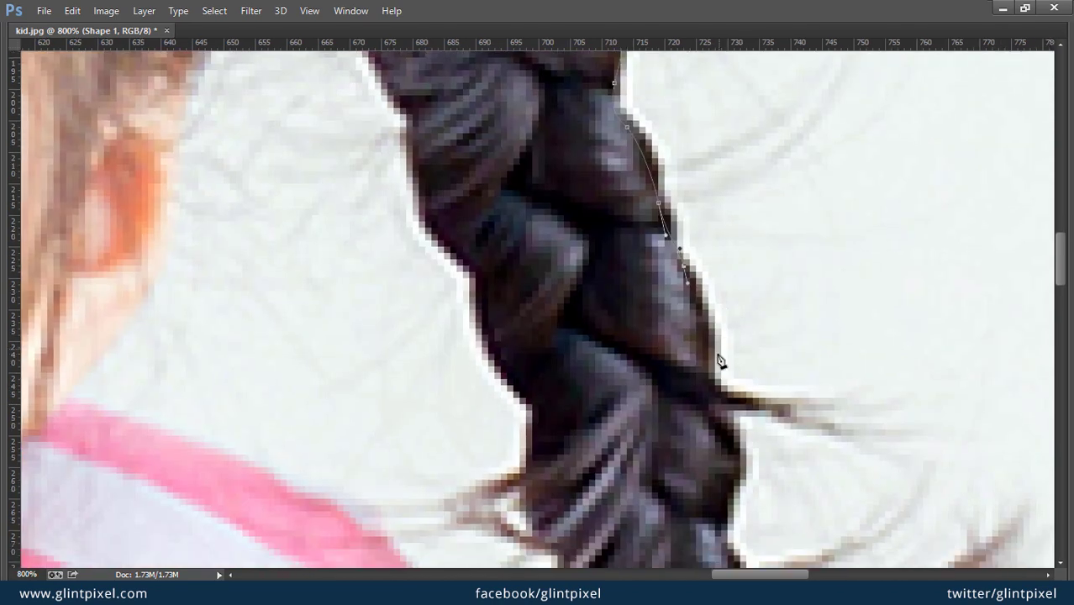
drag(713, 400, 711, 290)
drag(728, 430, 736, 451)
Step: Trace the right braid's lower bumps, cutting straight across the base of the thick stray wisp
key(space)
drag(751, 452, 739, 225)
drag(716, 285, 711, 308)
mouse_move(717, 341)
mouse_down()
mouse_move(724, 362)
mouse_move(724, 341)
mouse_up()
drag(731, 362, 732, 351)
drag(742, 398, 737, 428)
drag(742, 398, 736, 398)
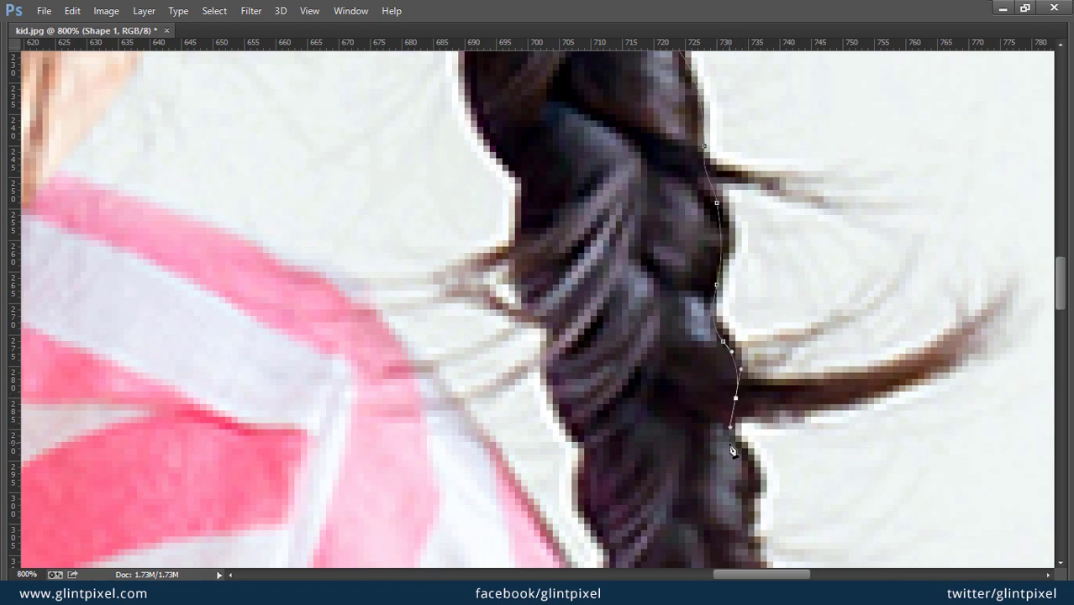
Step: Trace the remaining outer edge of the right braid down to its tip at the shoulder
drag(742, 456, 750, 463)
key(space)
drag(763, 506, 749, 251)
drag(740, 256, 746, 336)
drag(673, 434, 542, 230)
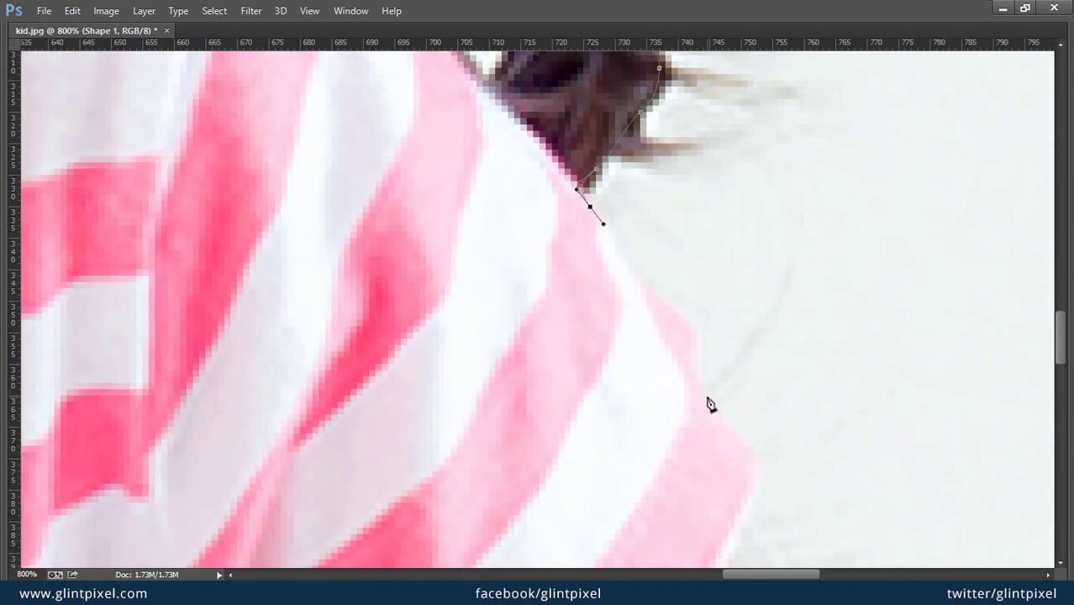
Step: Trace the outer edge of the right striped sleeve to the arm, redoing the curve around the sleeve's corner
drag(709, 392, 733, 441)
scroll(745, 285, down, 3)
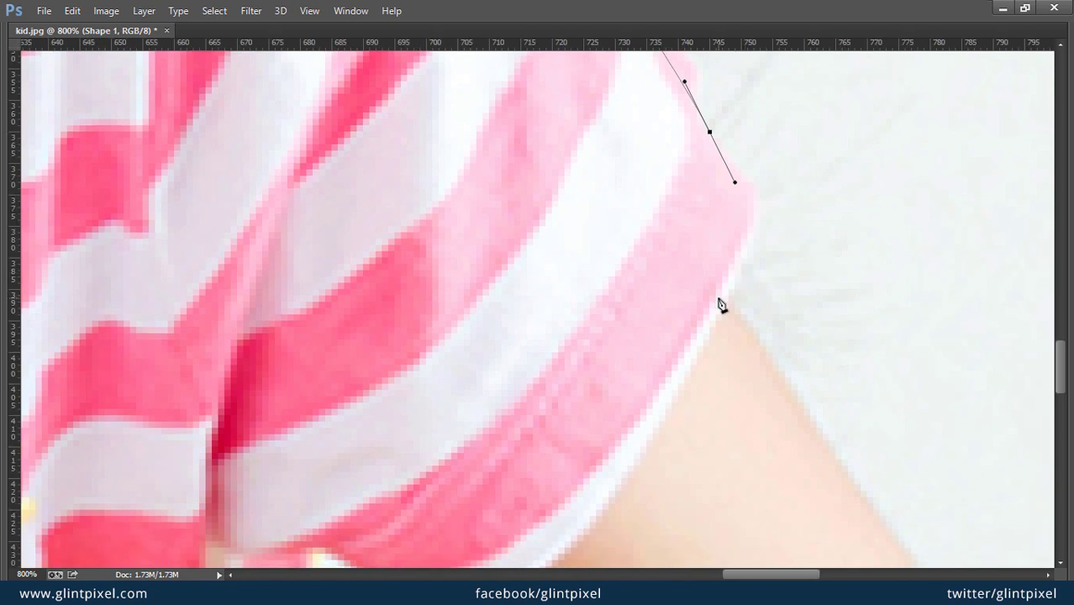
drag(720, 307, 672, 409)
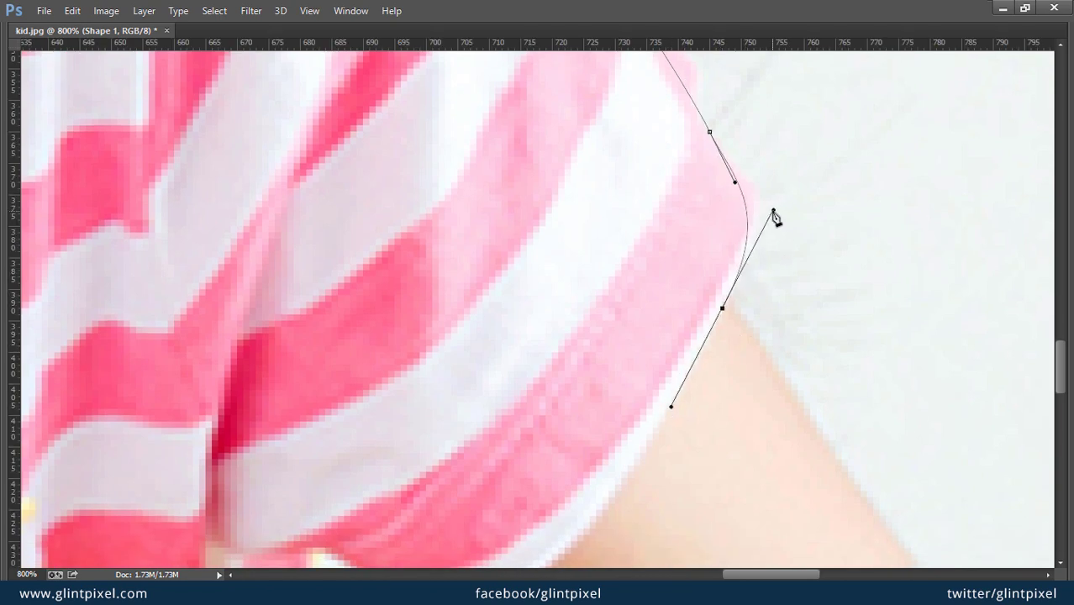
key(ctrl+z)
drag(753, 226, 750, 336)
Step: Trace the outer edge of the right arm from the sleeve toward the wrist and adjust its curve
drag(698, 325, 475, 143)
drag(790, 496, 648, 460)
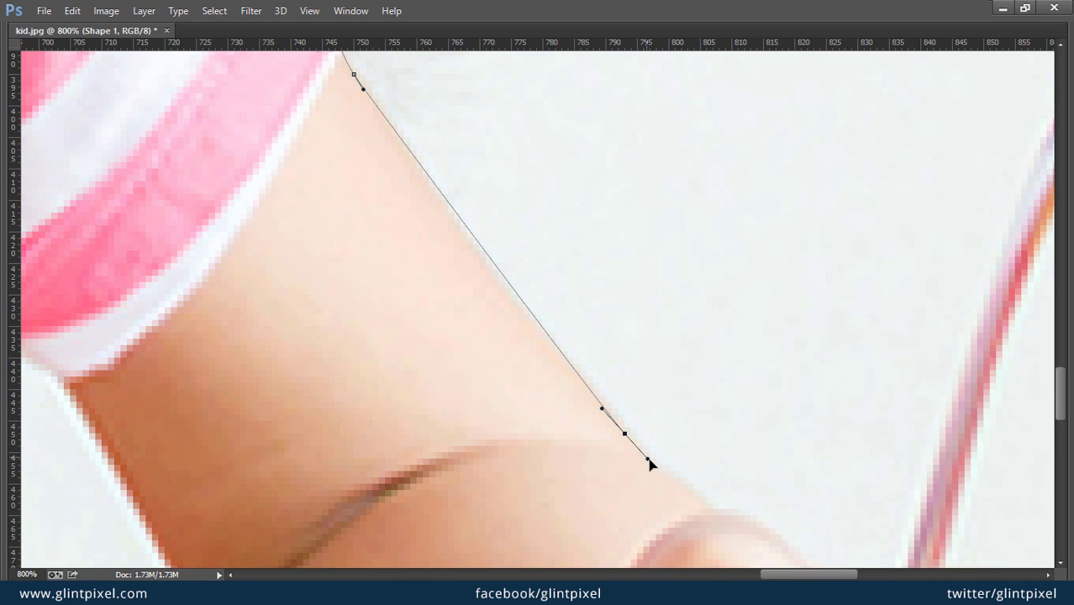
drag(604, 406, 456, 235)
Step: Trace around the right thumb and over the finger to the base of the fork, making a corner between them
scroll(546, 361, down, 3)
scroll(546, 361, right, 3)
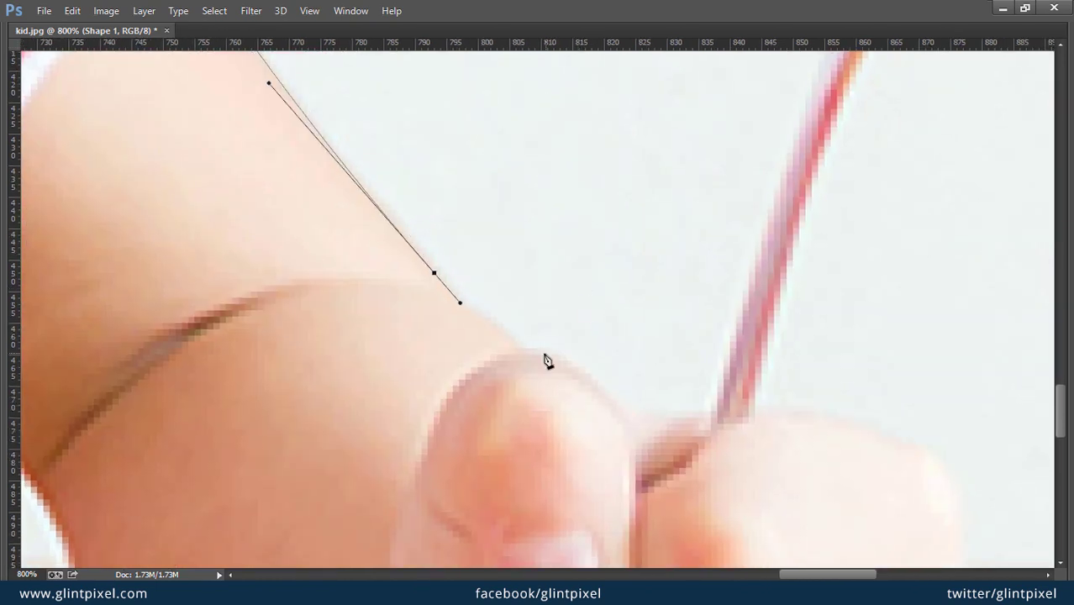
drag(515, 348, 536, 354)
drag(630, 436, 669, 514)
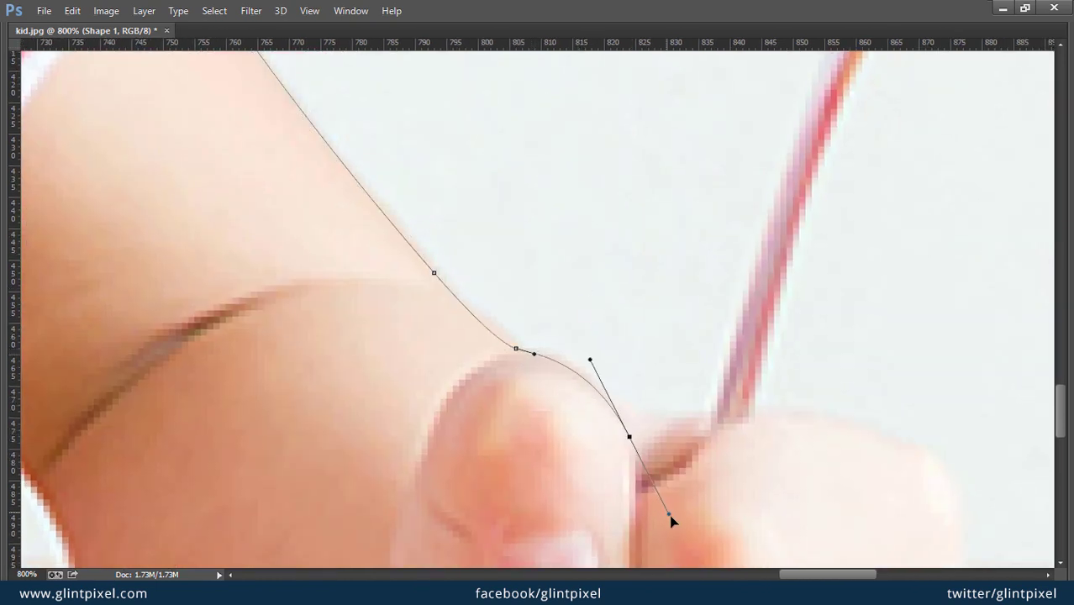
alt+click(629, 437)
drag(705, 418, 754, 436)
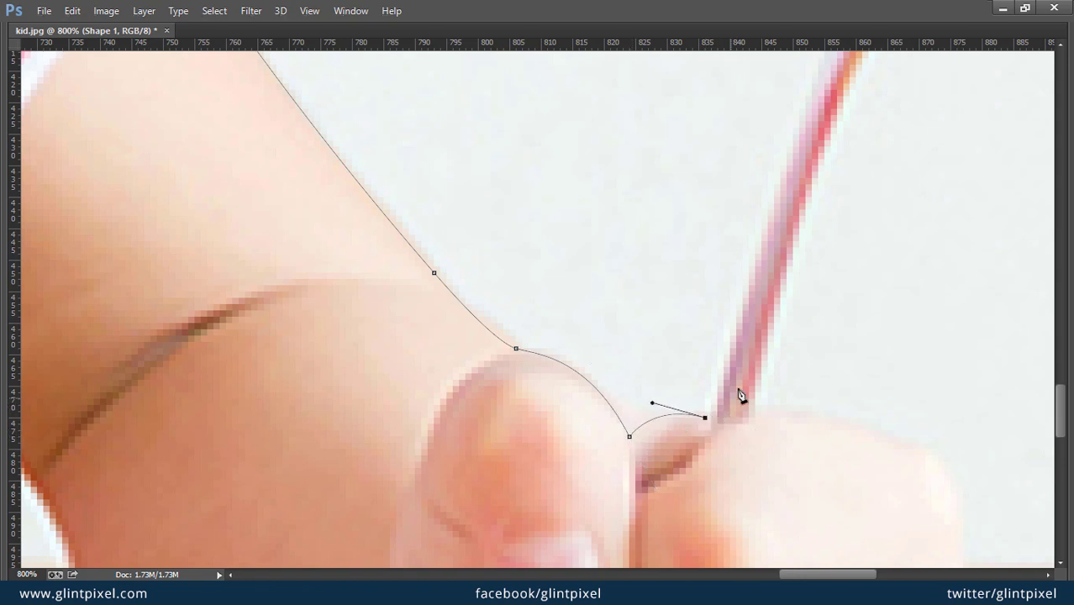
Step: Trace the fork's left edge from the hand up past its bend, replacing the first misplaced segment
drag(806, 256, 653, 394)
drag(666, 216, 677, 182)
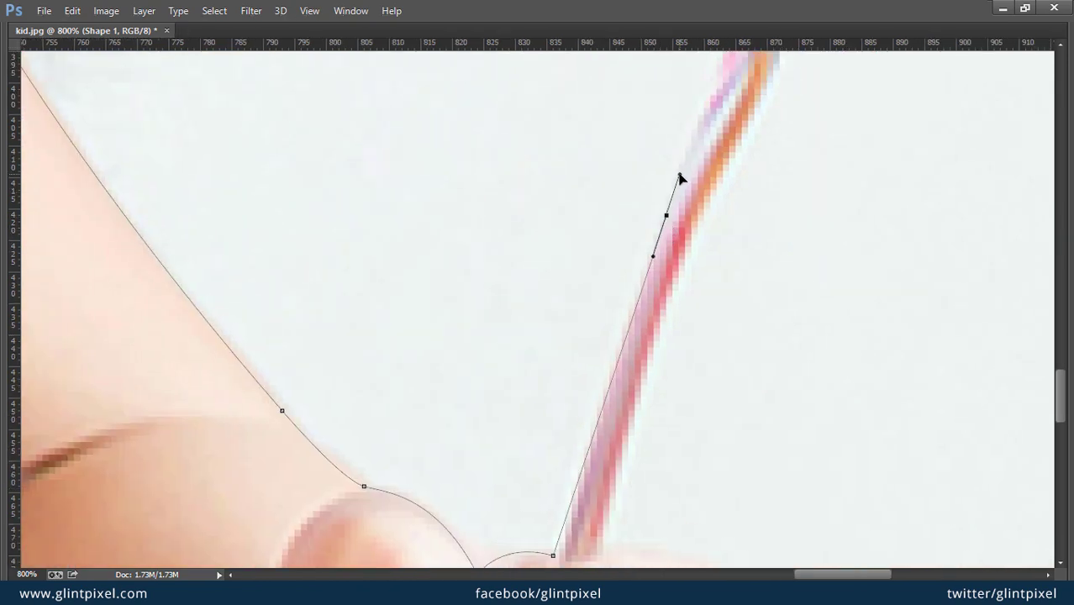
key(ctrl+z)
drag(573, 485, 575, 484)
drag(669, 390, 636, 502)
drag(676, 233, 672, 190)
drag(700, 329, 672, 463)
drag(683, 236, 702, 336)
drag(670, 107, 669, 88)
Step: Curve the path around the fork's tip and trace its right edge back down to the hand
drag(654, 225, 660, 459)
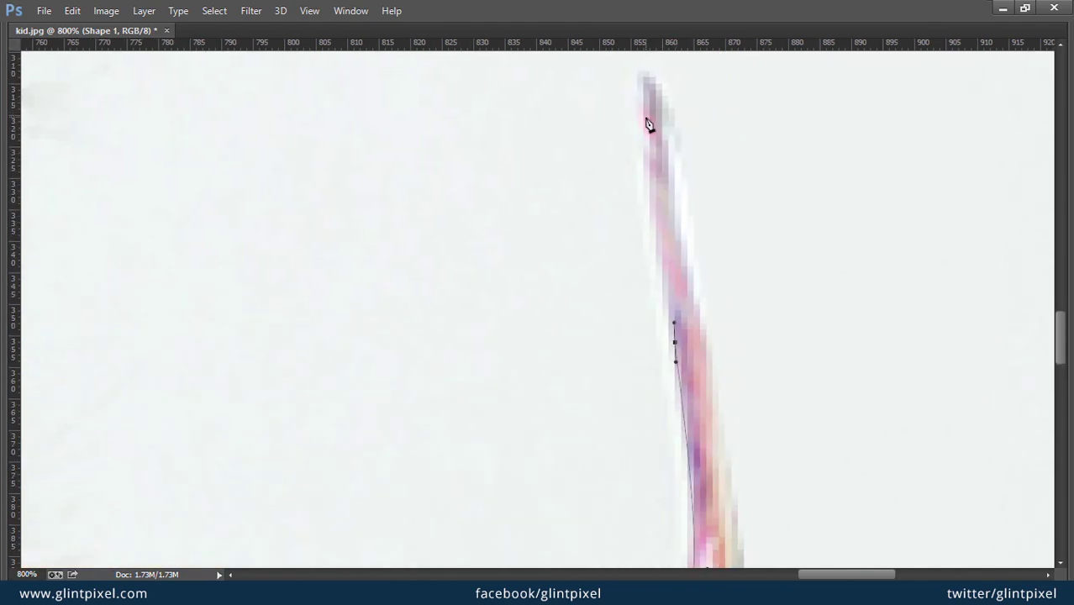
drag(644, 122, 677, 159)
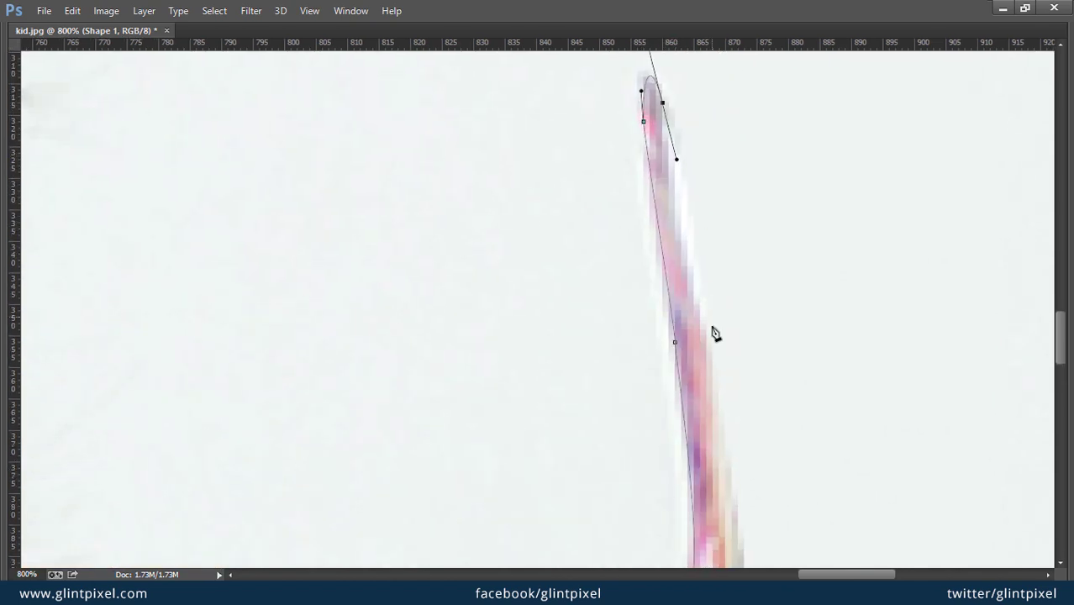
drag(712, 374, 723, 491)
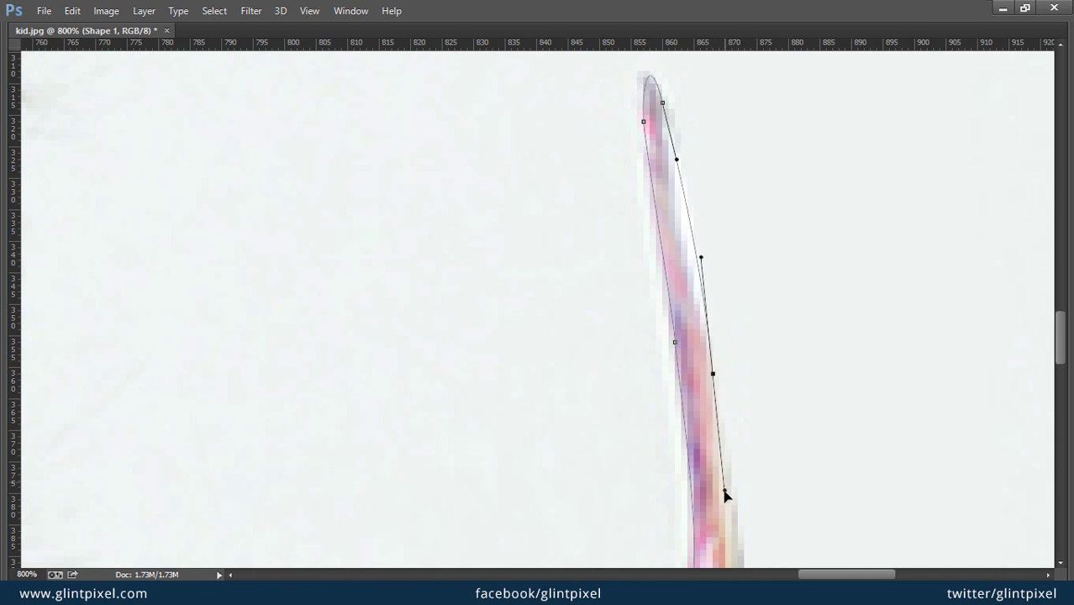
scroll(760, 281, down, 3)
drag(715, 389, 794, 231)
drag(705, 496, 690, 386)
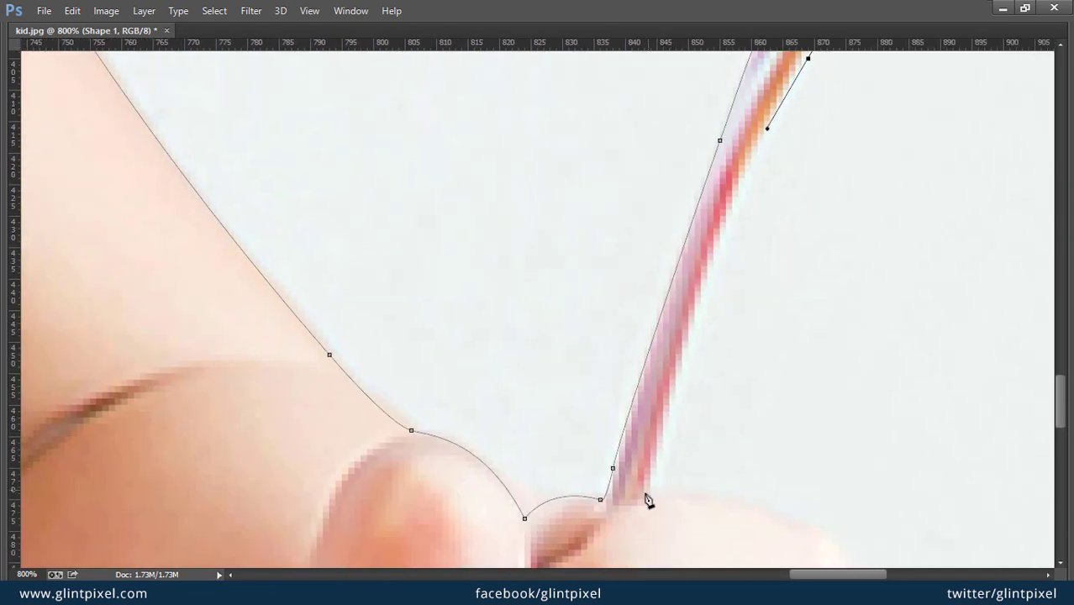
drag(644, 499, 639, 528)
drag(649, 481, 678, 311)
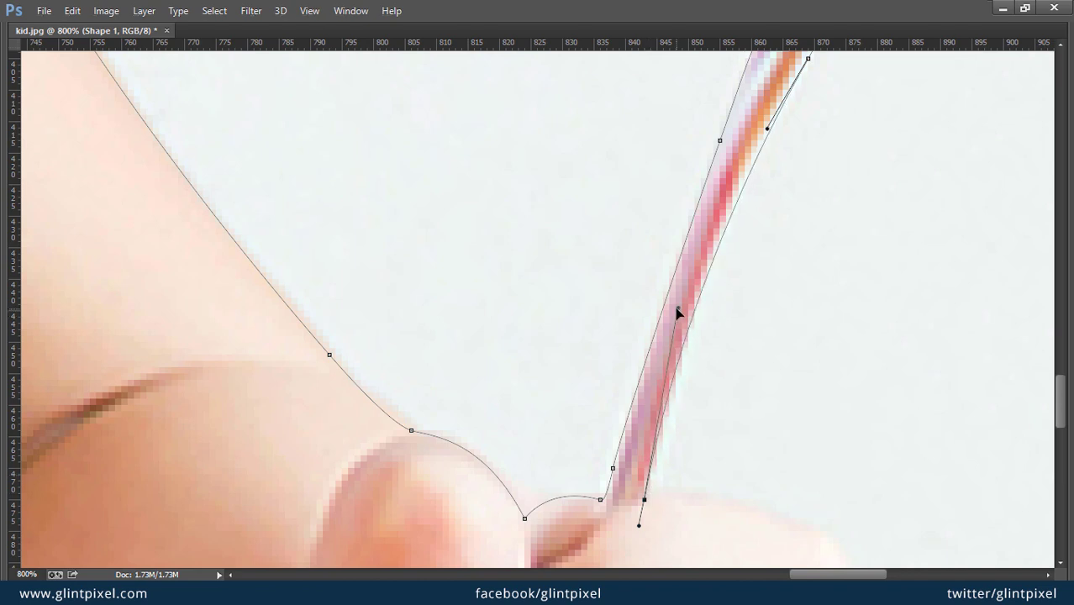
Step: Trace around the top of the right fist to where it meets the table edge
mouse_move(714, 472)
mouse_down()
mouse_move(648, 305)
mouse_move(713, 351)
mouse_up()
drag(790, 465, 796, 489)
drag(785, 445, 801, 364)
drag(876, 424, 629, 50)
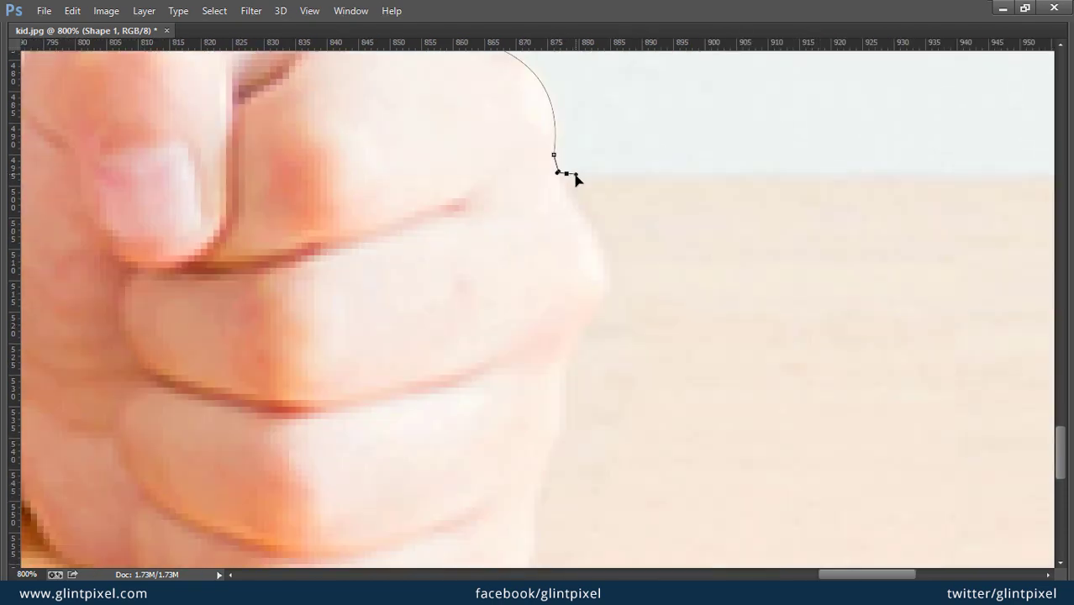
Step: Run the path along the table edge to the right border of the image
drag(777, 211, 659, 230)
click(869, 198)
drag(867, 202, 289, 261)
Step: Close the path around the bottom of the image, joining it to the starting point at the left table edge
key(ctrl+minus)
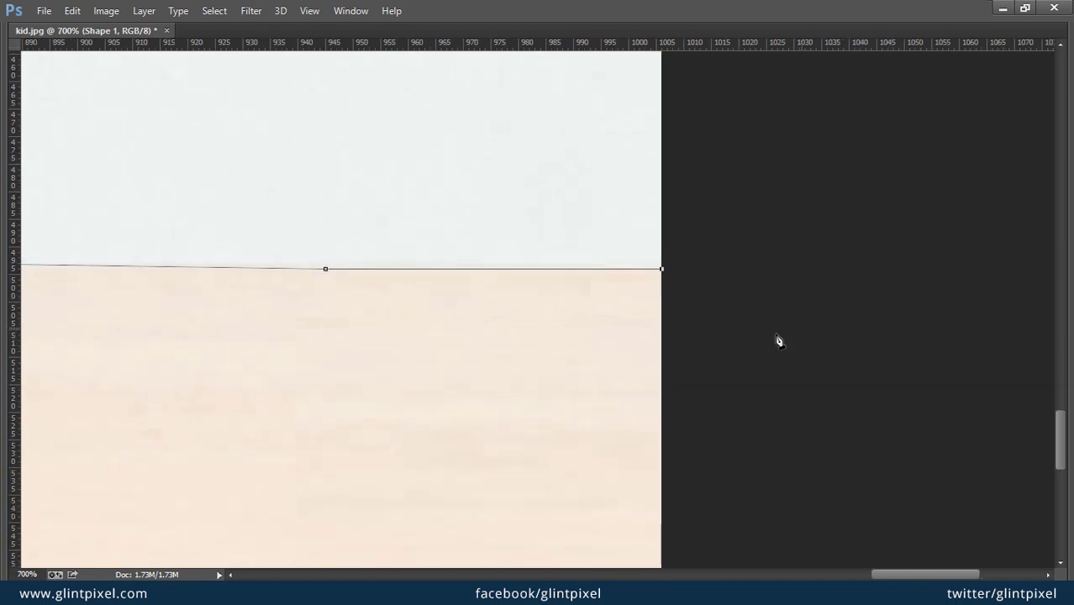
key(ctrl+minus)
key(ctrl+minus)
key(ctrl+minus)
key(ctrl+minus)
key(ctrl+minus)
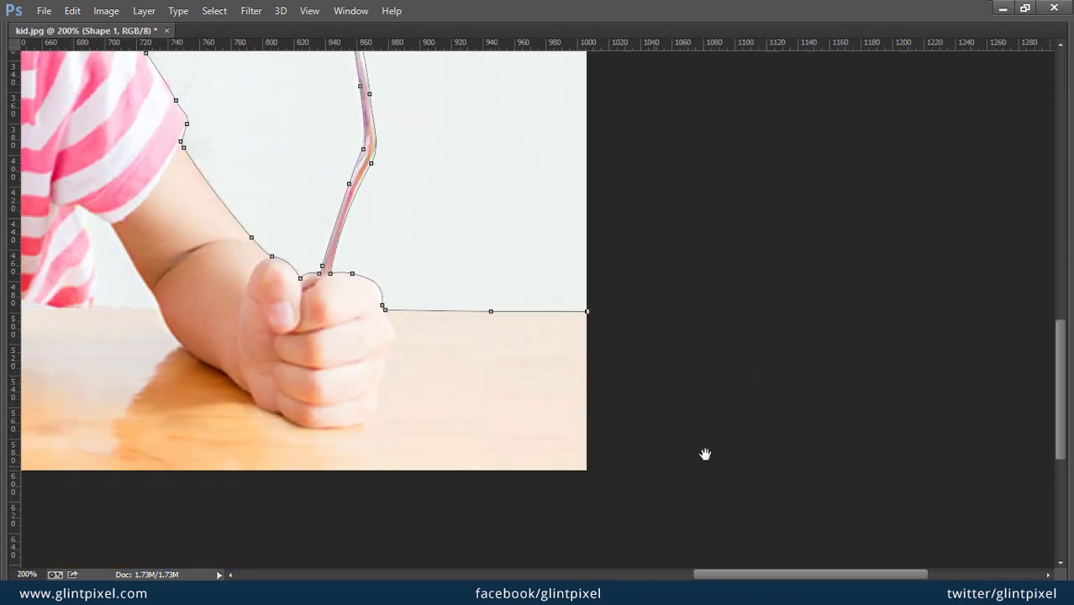
click(712, 462)
drag(340, 486, 813, 492)
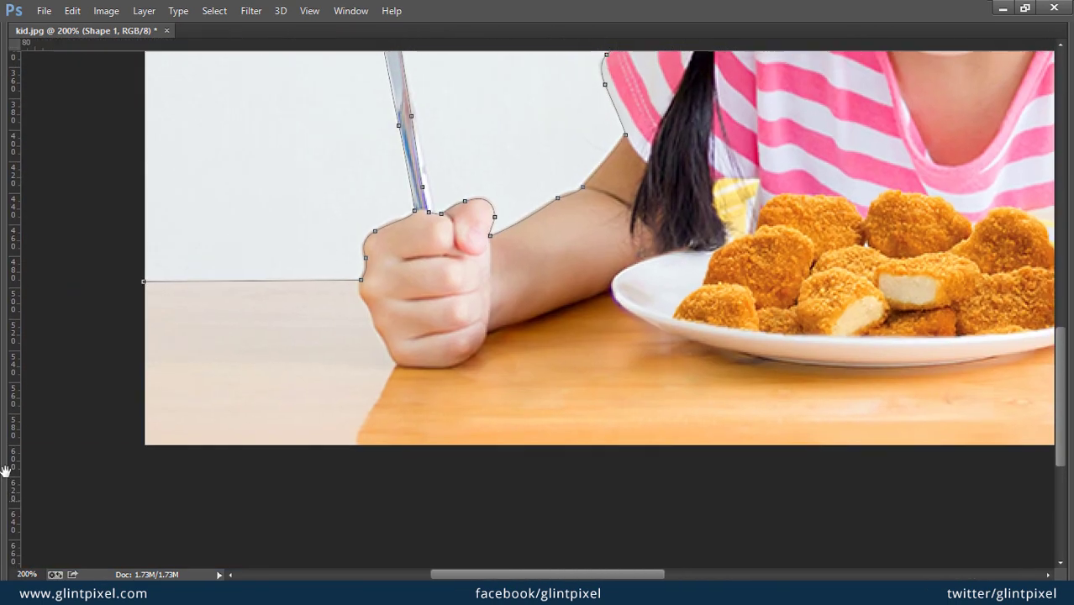
click(132, 450)
click(144, 282)
key(ctrl+minus)
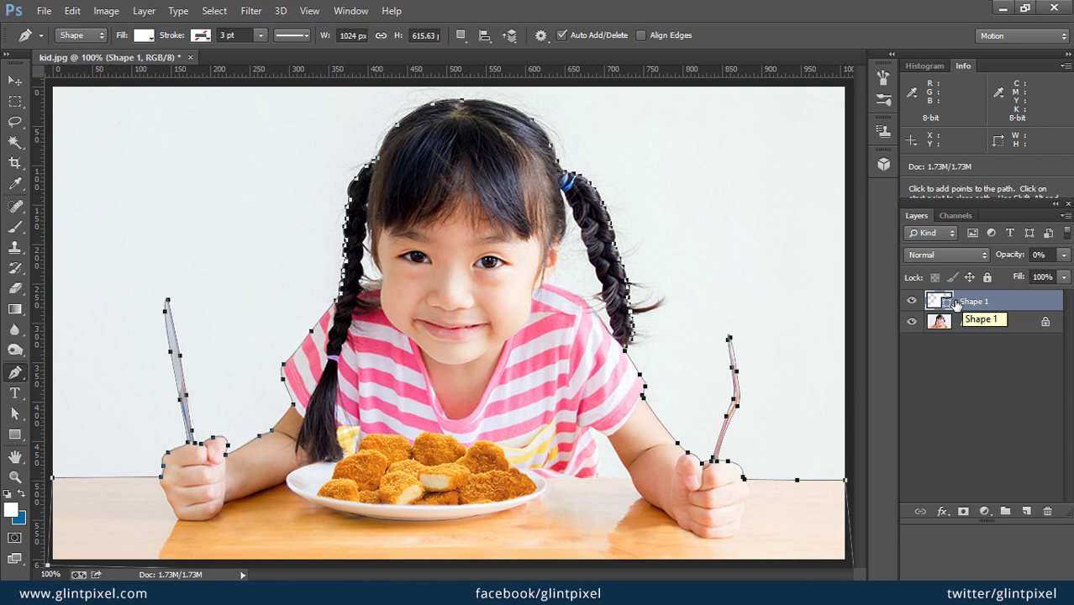
Step: Select the Shape 1 layer and load its path as a selection
click(991, 328)
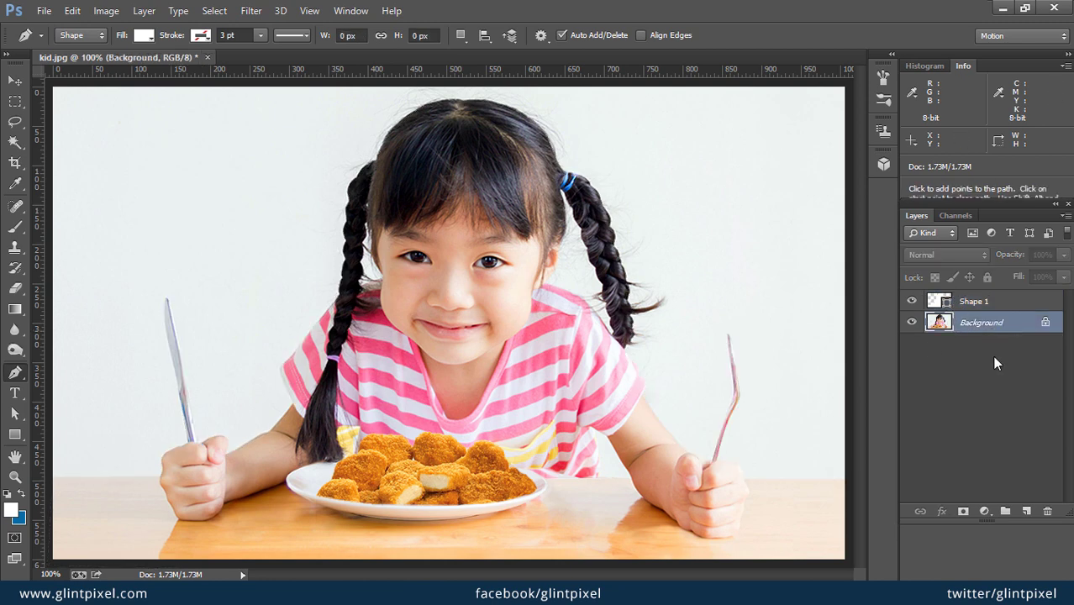
click(974, 301)
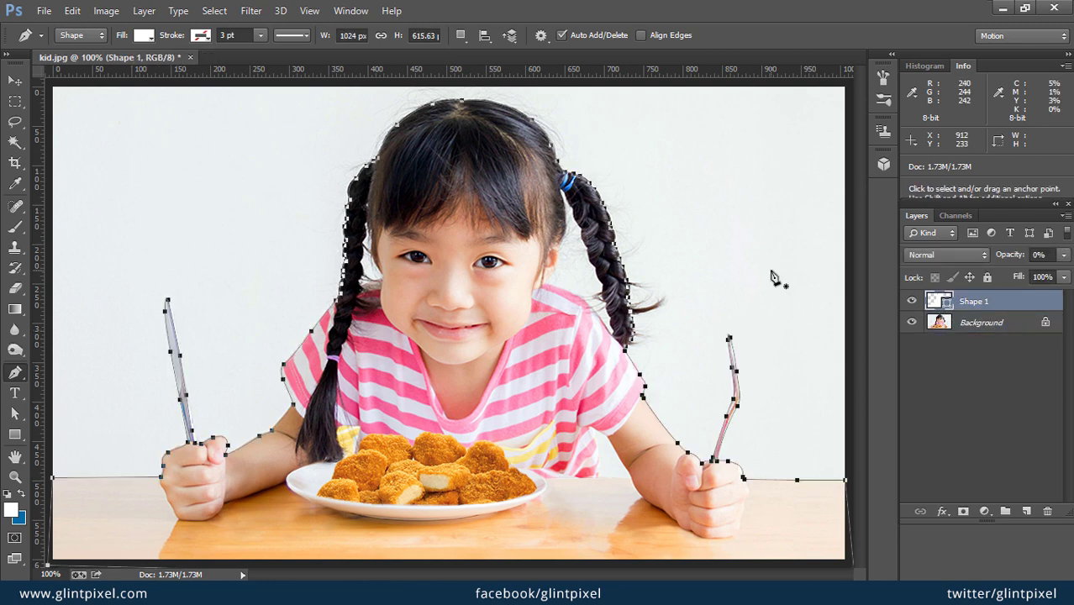
key(ctrl+Return)
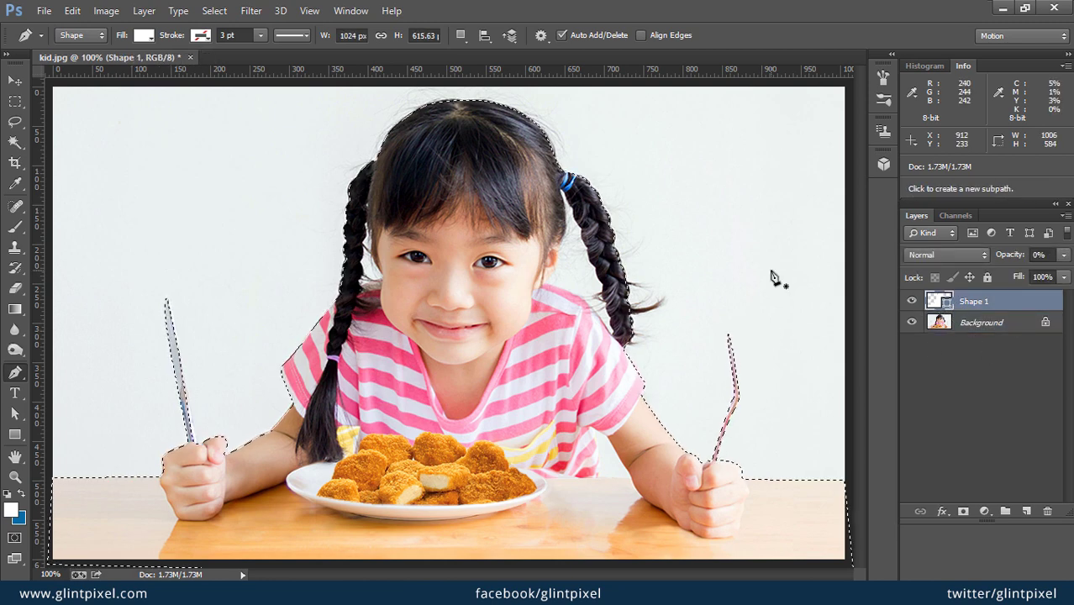
Step: Convert the Background into a regular layer and refine the selection's edge with Smooth 1, output to Selection
click(966, 326)
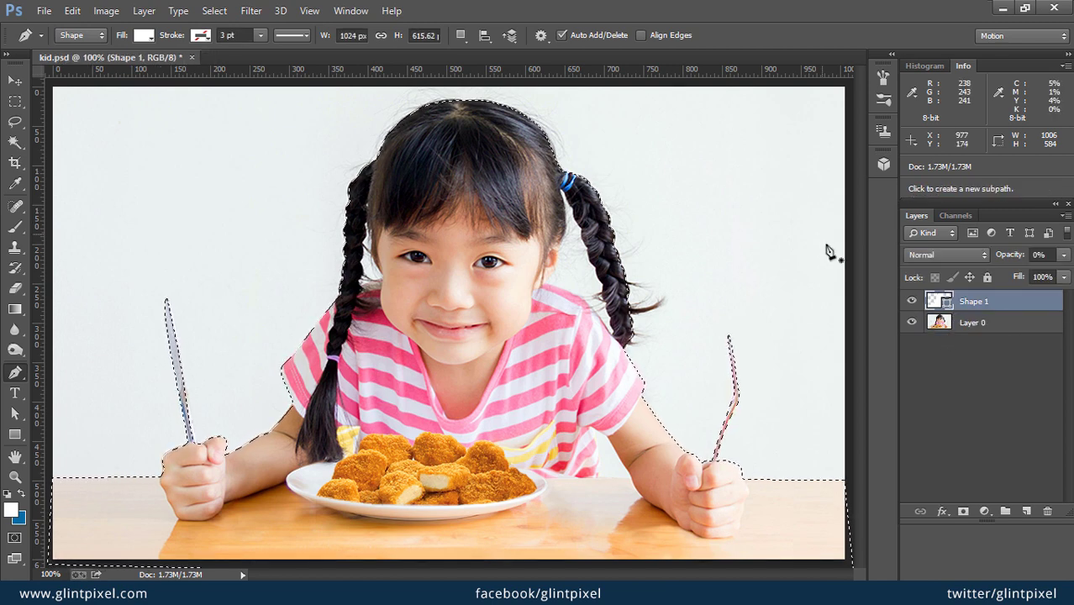
click(956, 326)
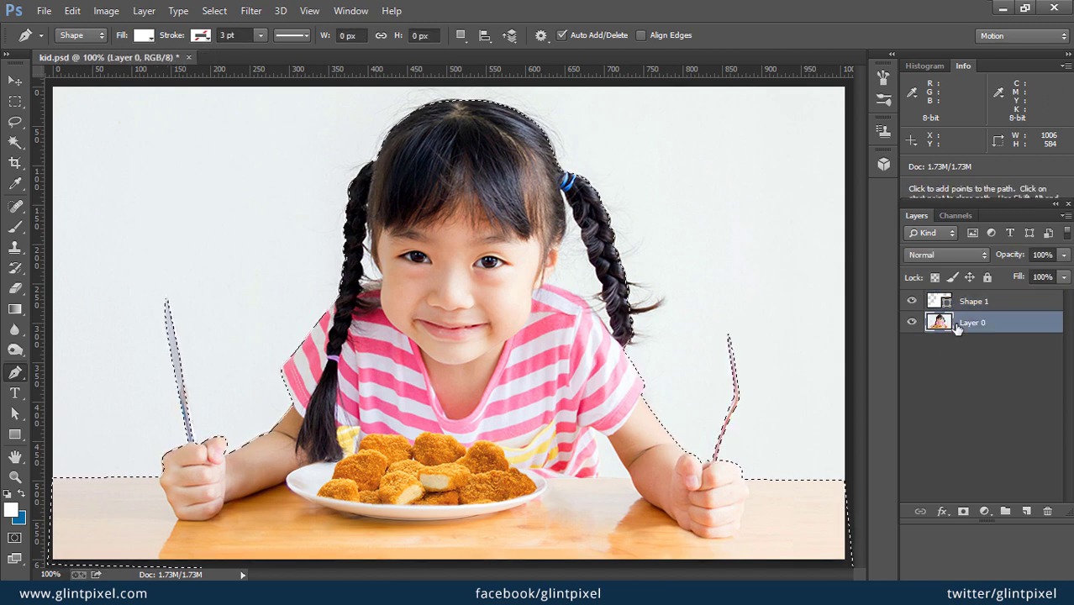
click(214, 11)
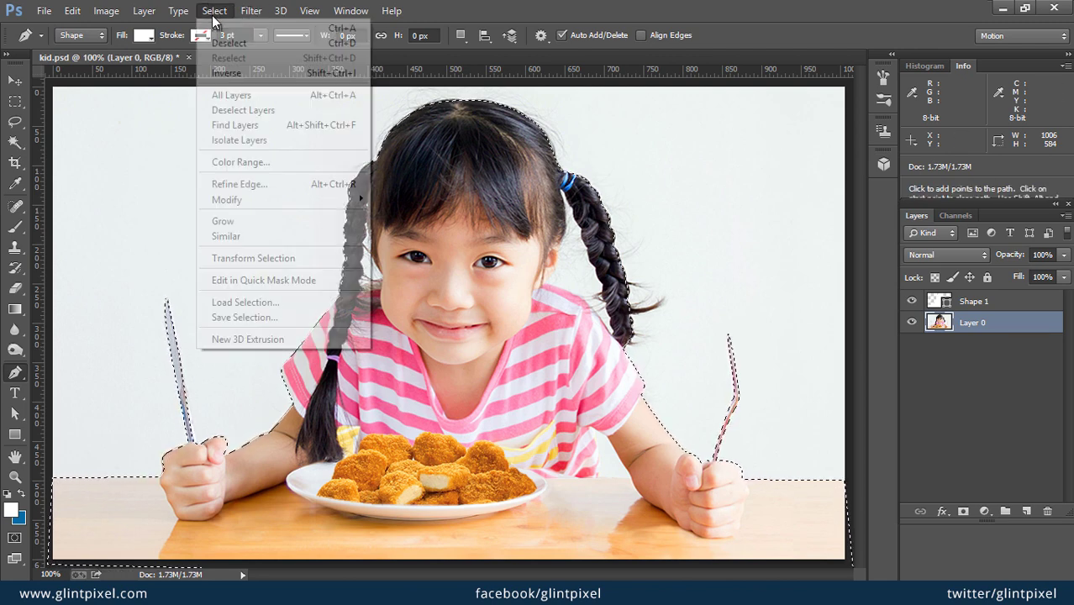
click(275, 185)
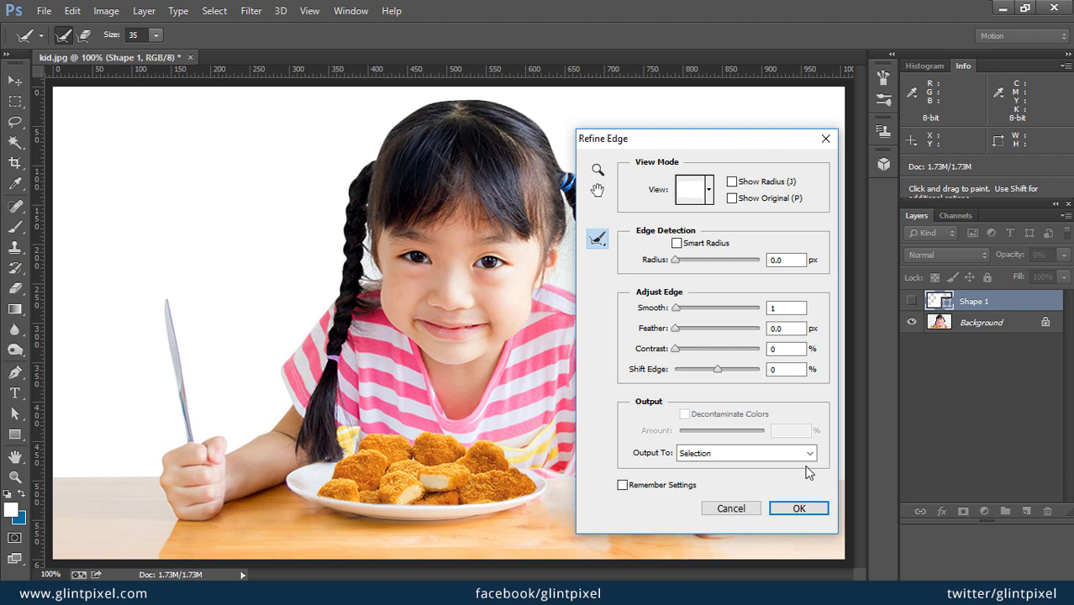
click(806, 509)
Step: Copy the selected area of the Background layer, paste it as a new layer and hide the Background
key(alt+bracketleft)
click(72, 11)
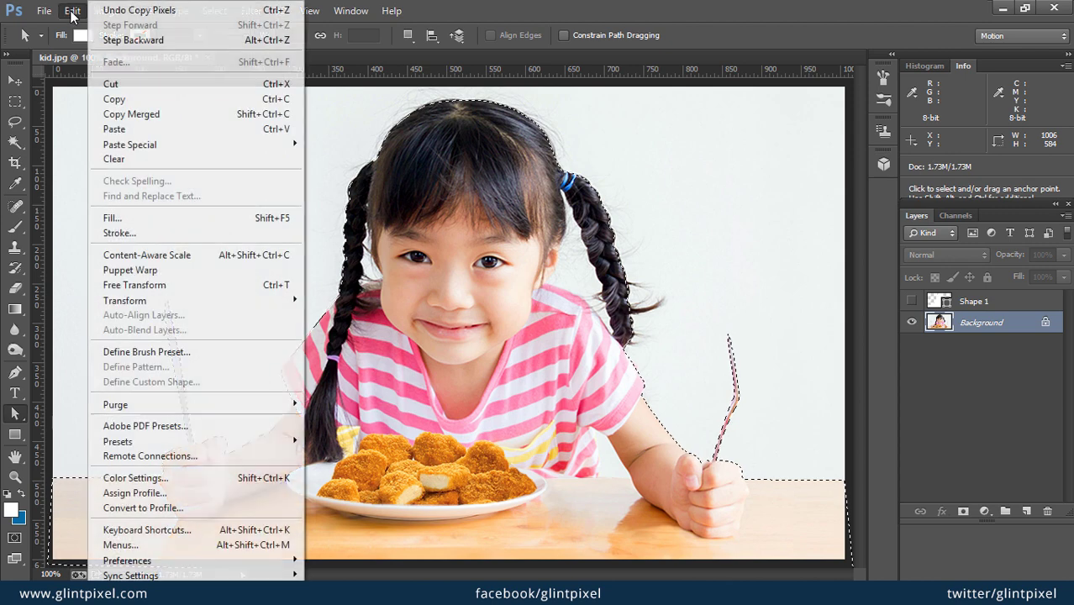
click(112, 98)
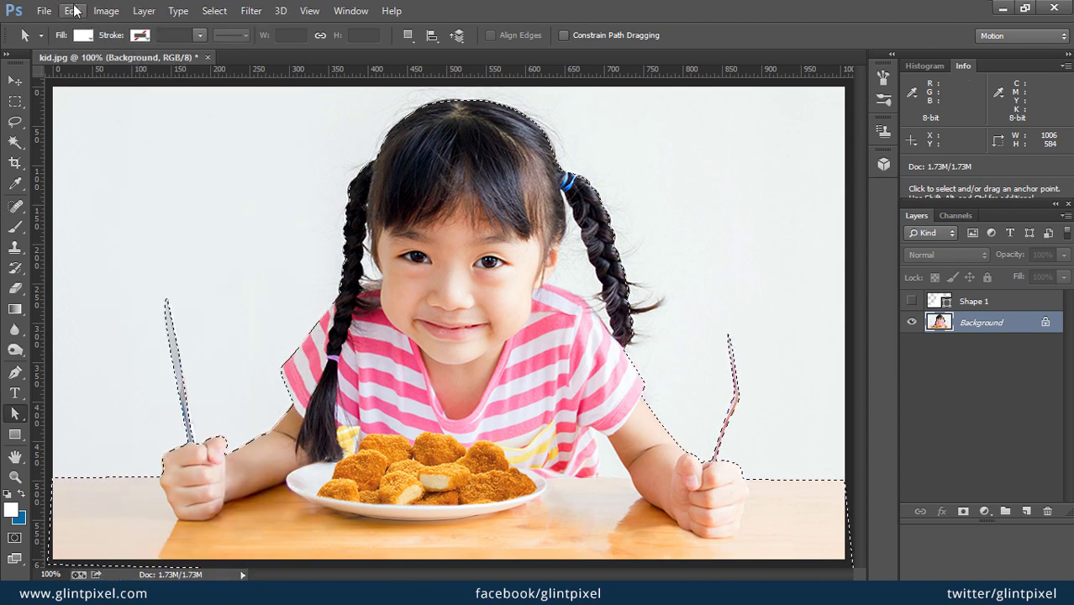
click(73, 11)
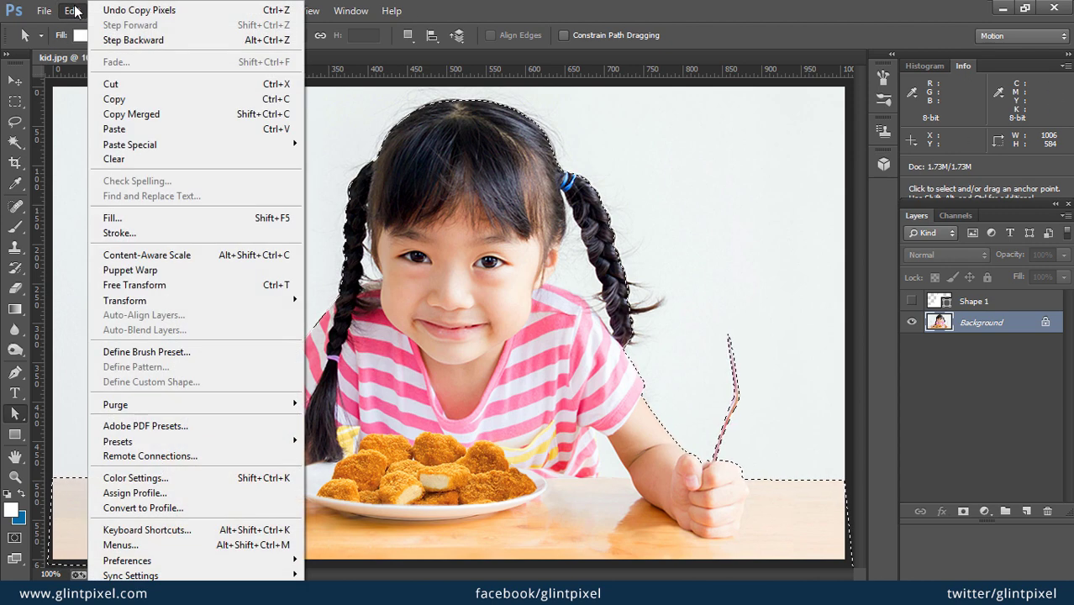
click(115, 130)
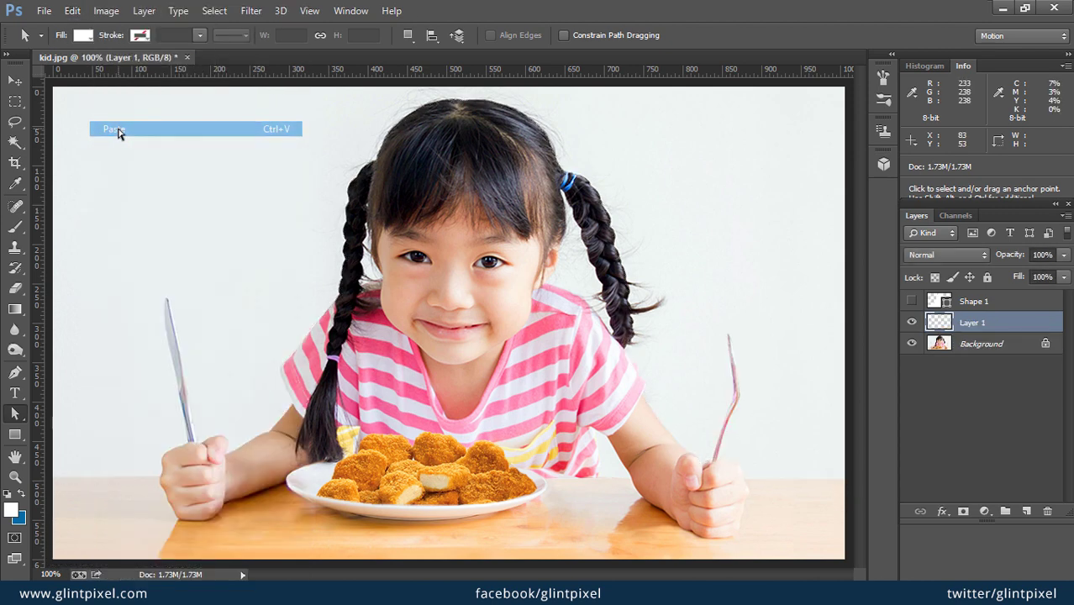
click(912, 343)
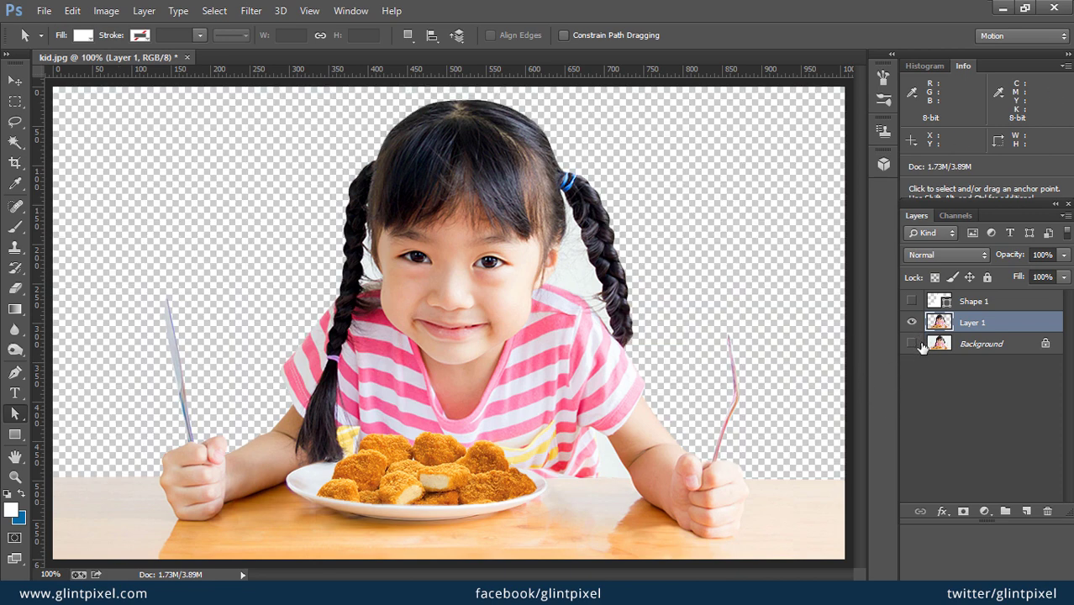
Step: Start a Pen tool shape where the right ear meets the shoulder and trace up the ear to the hair
key(ctrl+0)
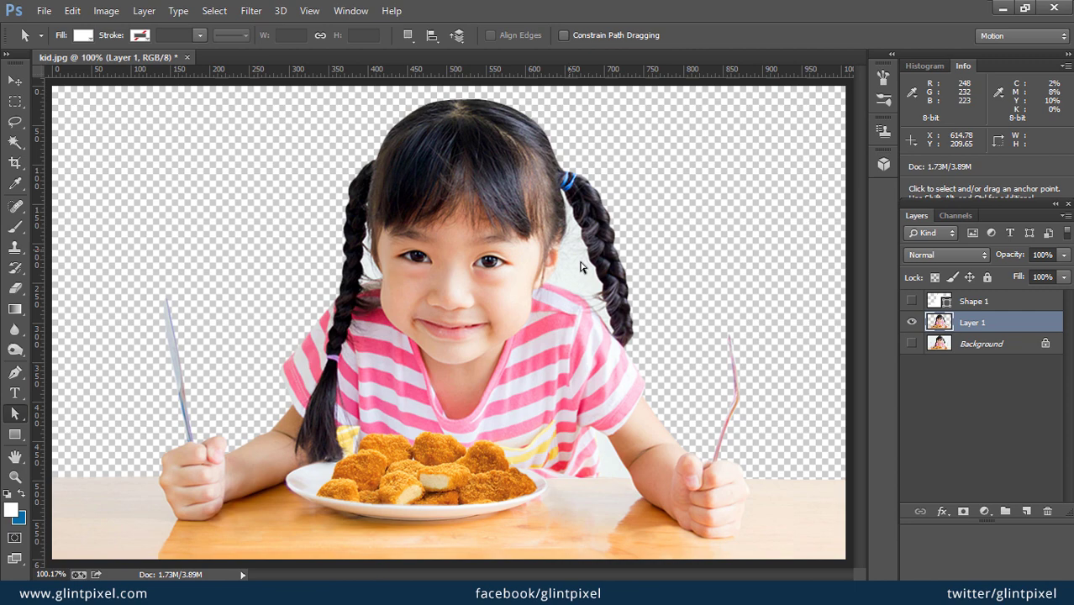
key(ctrl+plus)
key(ctrl+plus)
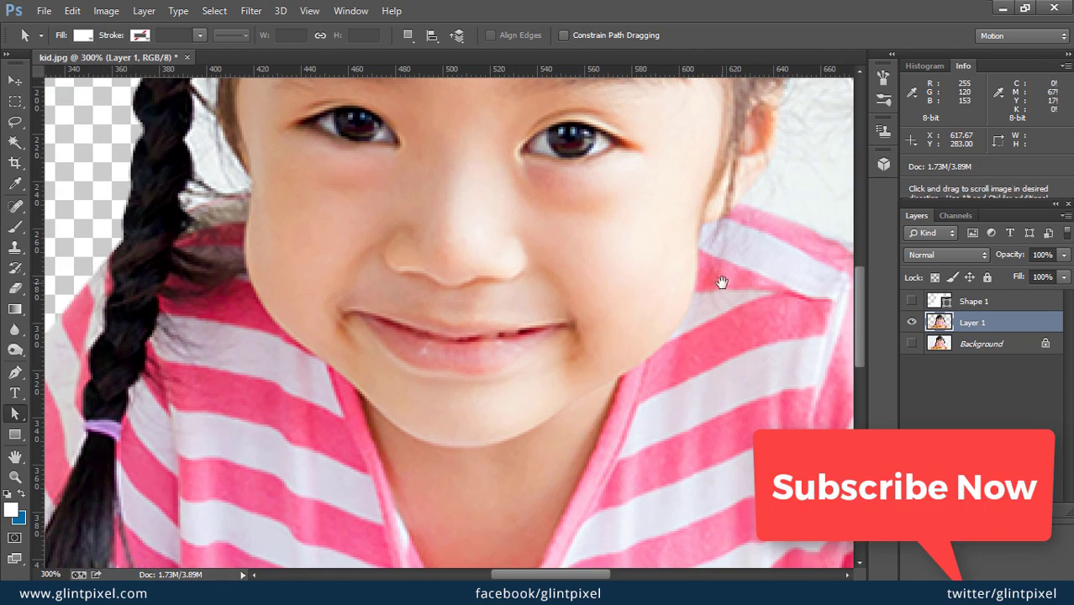
drag(721, 281, 315, 446)
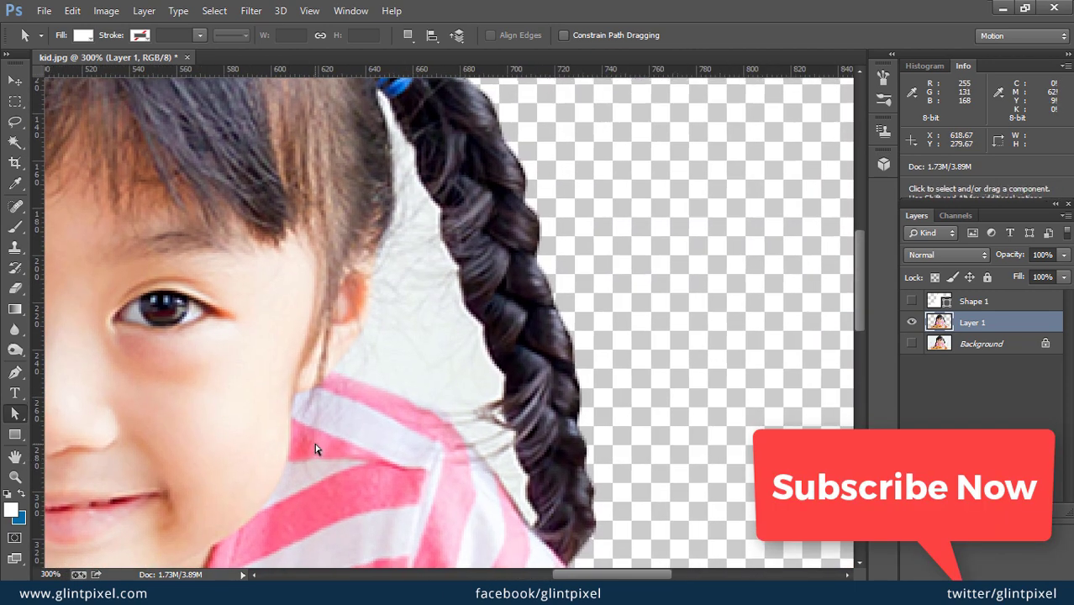
key(ctrl+plus)
key(shift+a)
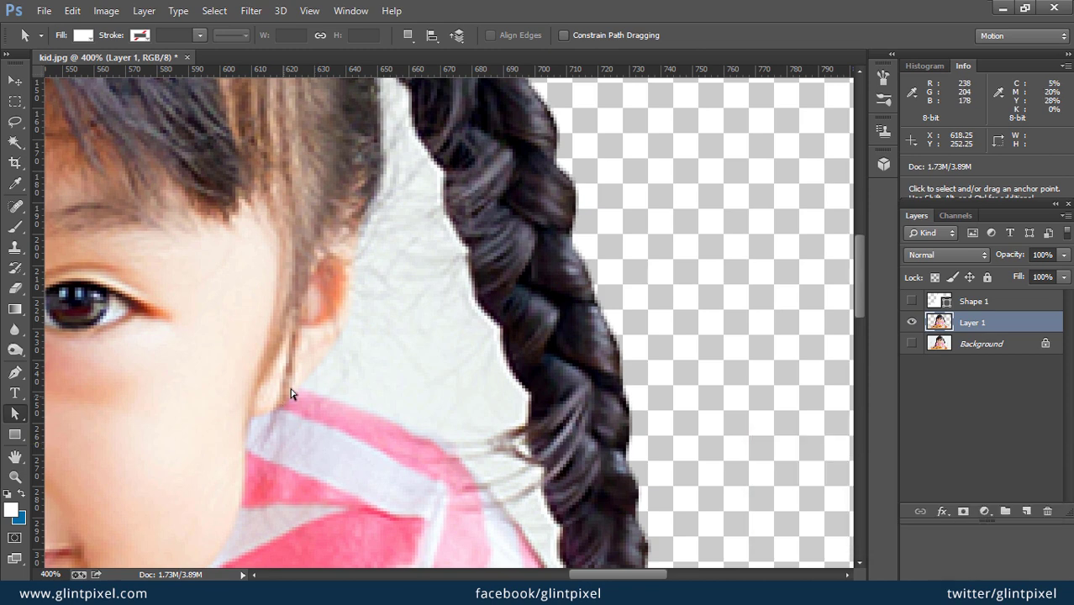
key(p)
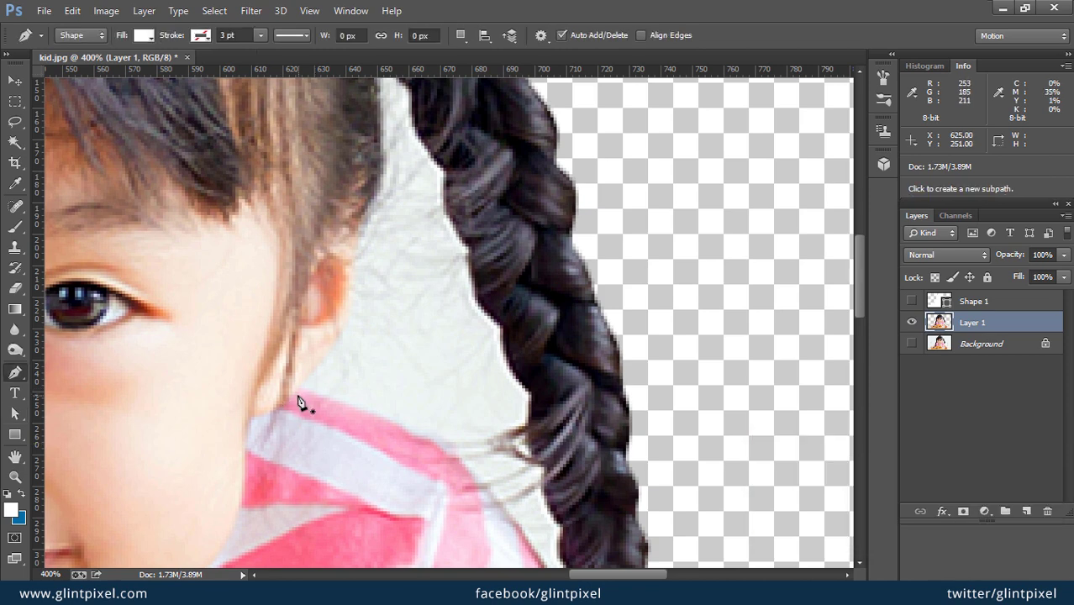
click(295, 392)
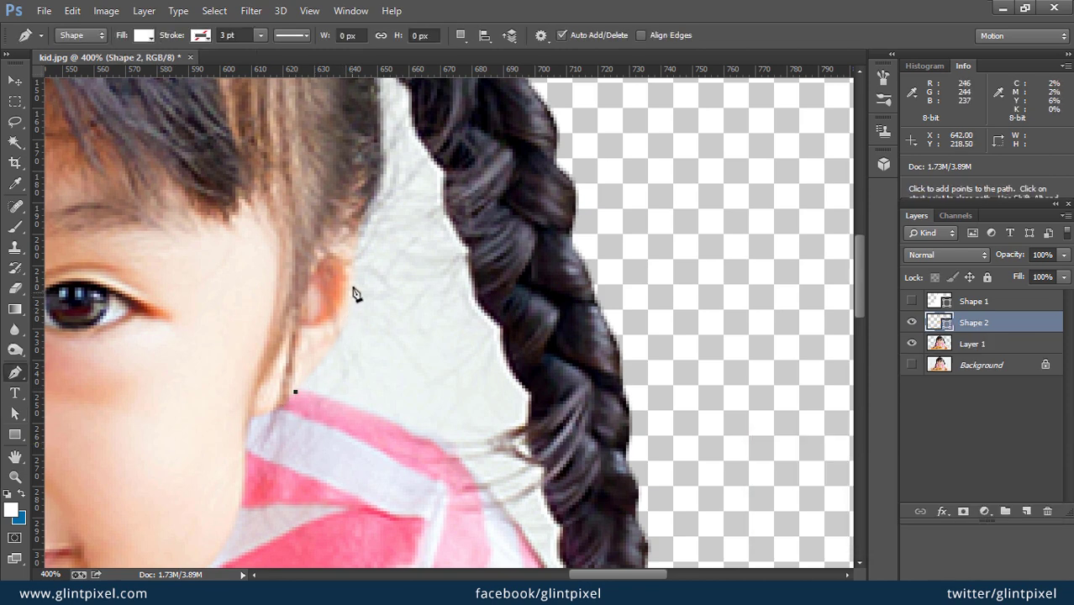
drag(355, 250, 345, 174)
scroll(419, 391, up, 5)
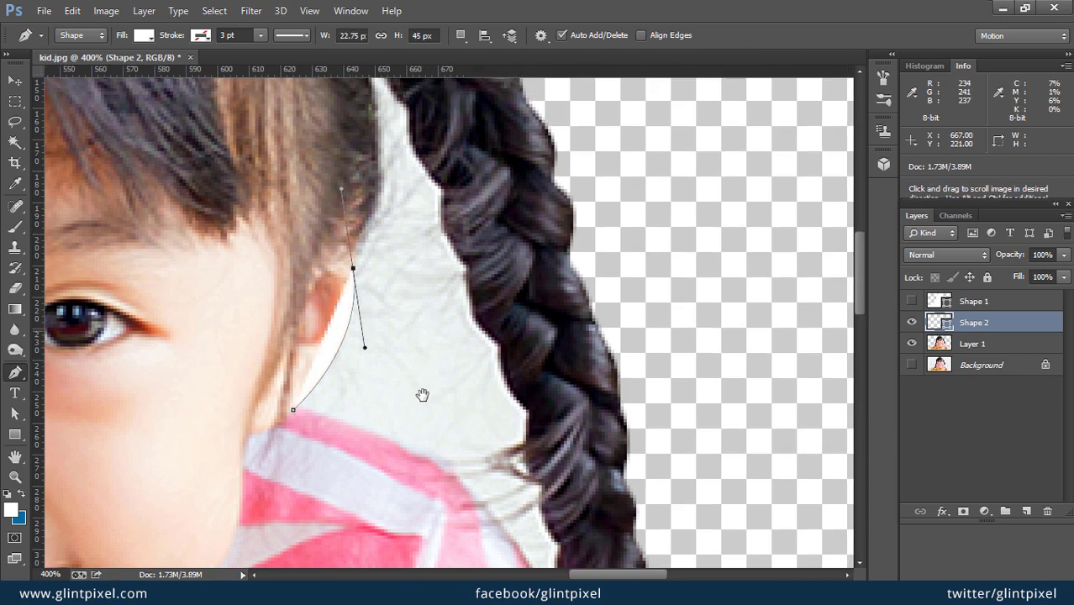
click(345, 352)
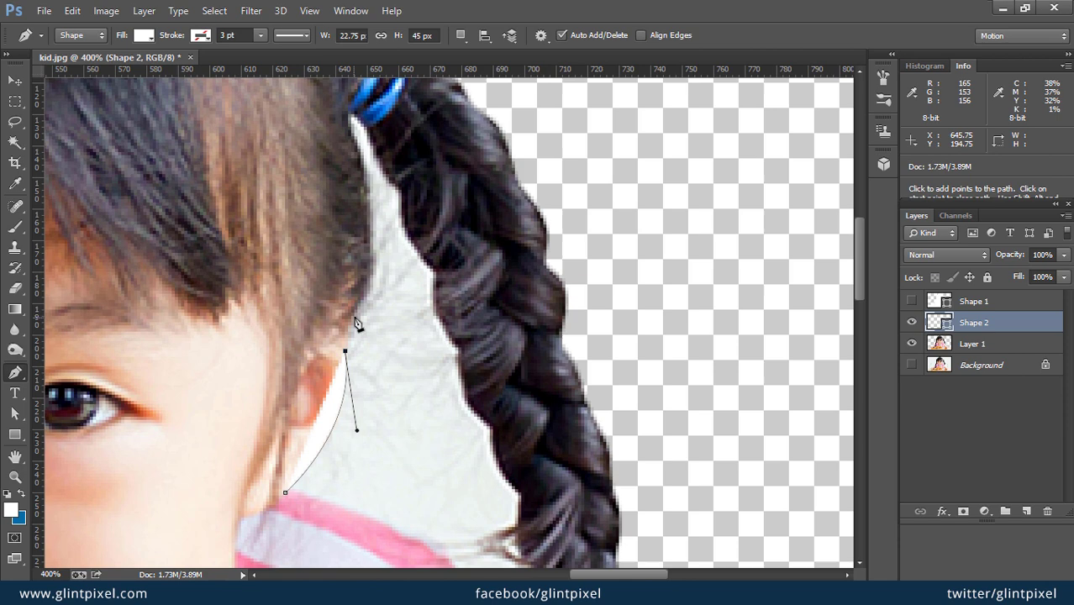
drag(360, 316, 374, 290)
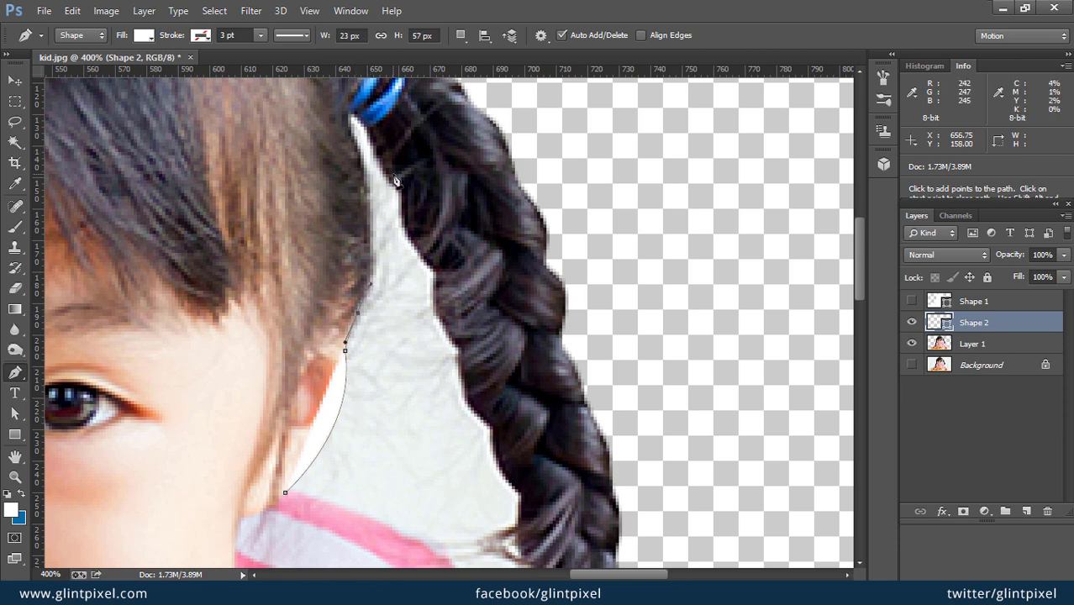
Step: Continue the path up the hair edge to the tip of the gap just below the blue hair tie
key(space)
drag(414, 219, 450, 363)
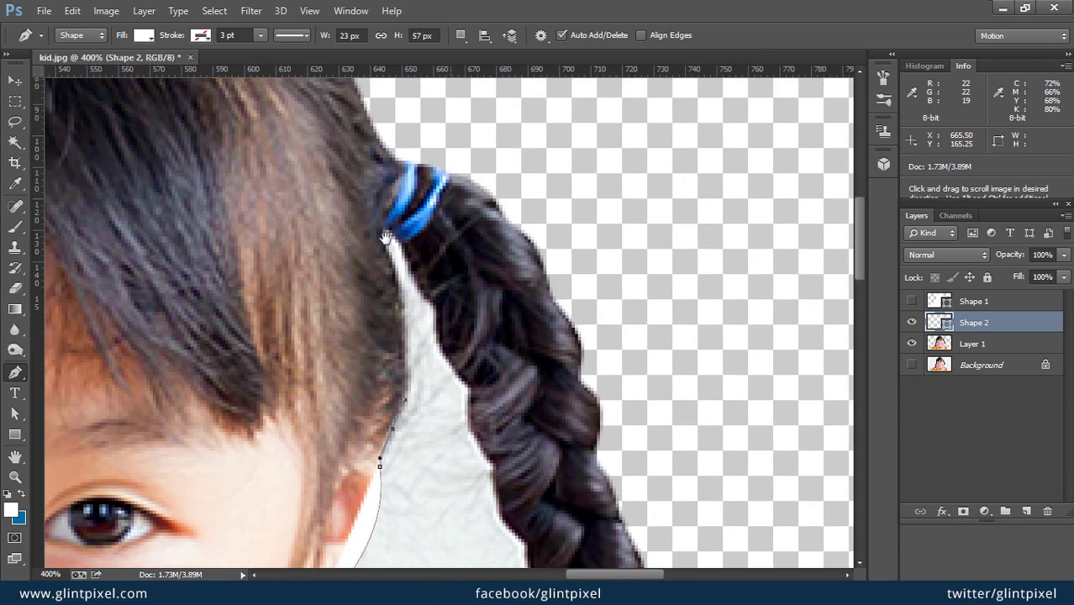
drag(383, 252, 352, 189)
alt+click(385, 252)
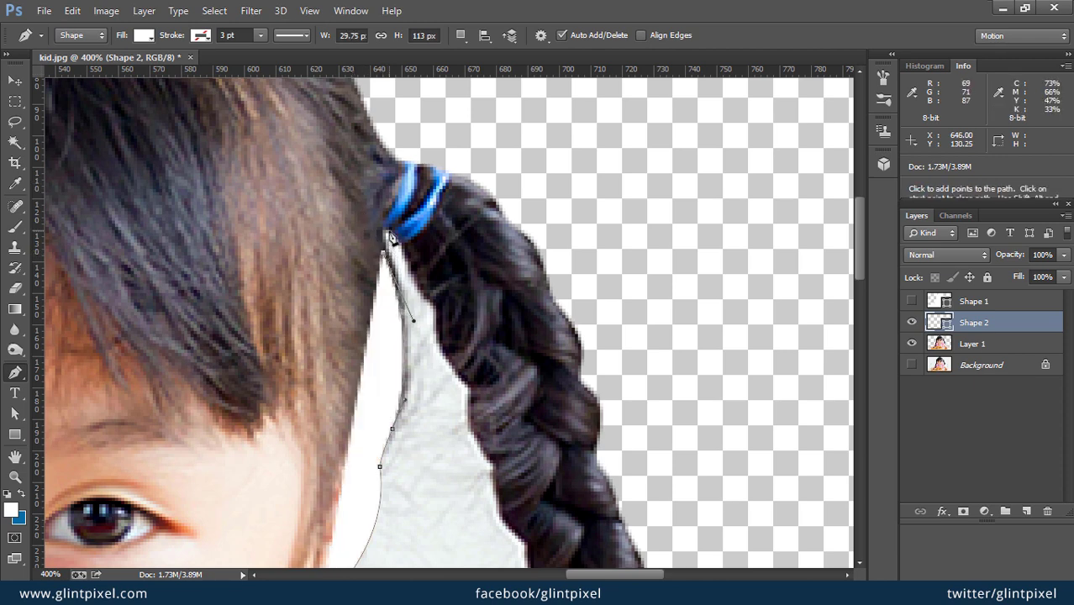
drag(389, 230, 402, 241)
Step: Set the opacity of the Shape 2 layer to 0%
key(ctrl+plus)
key(ctrl+plus)
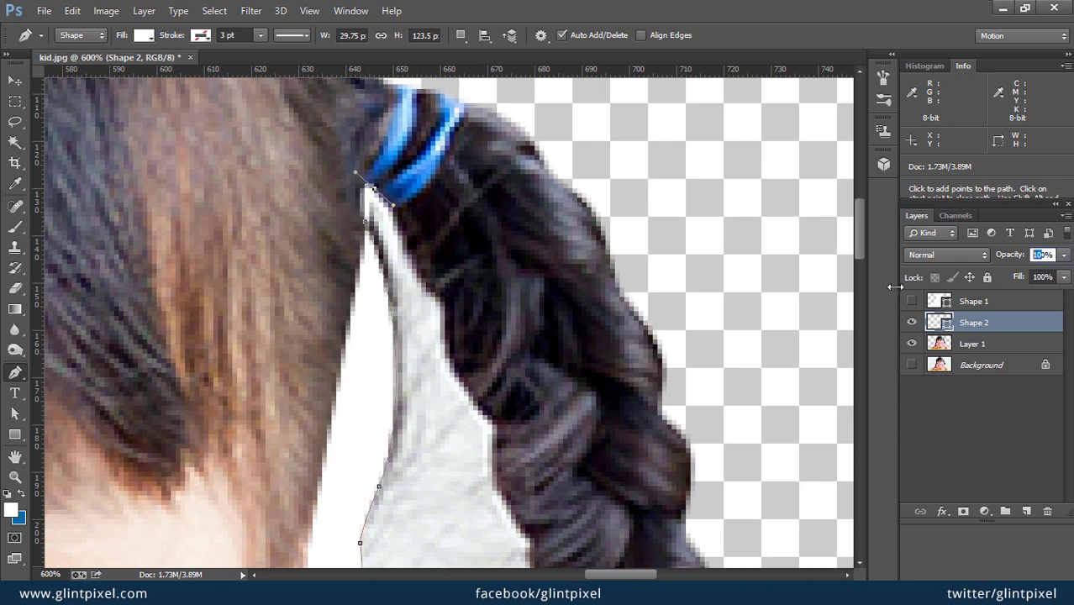
text(0)
key(Return)
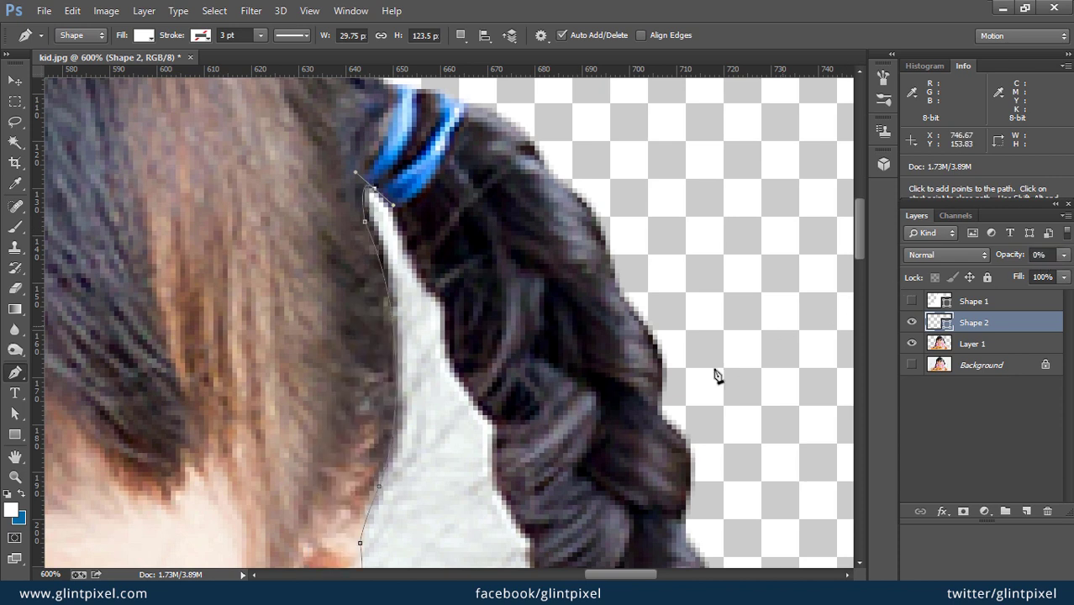
Step: Trace the path down the inner edge of the upper right braid, with corner points between its bulges
drag(445, 296, 472, 318)
alt+click(445, 297)
drag(497, 420, 548, 457)
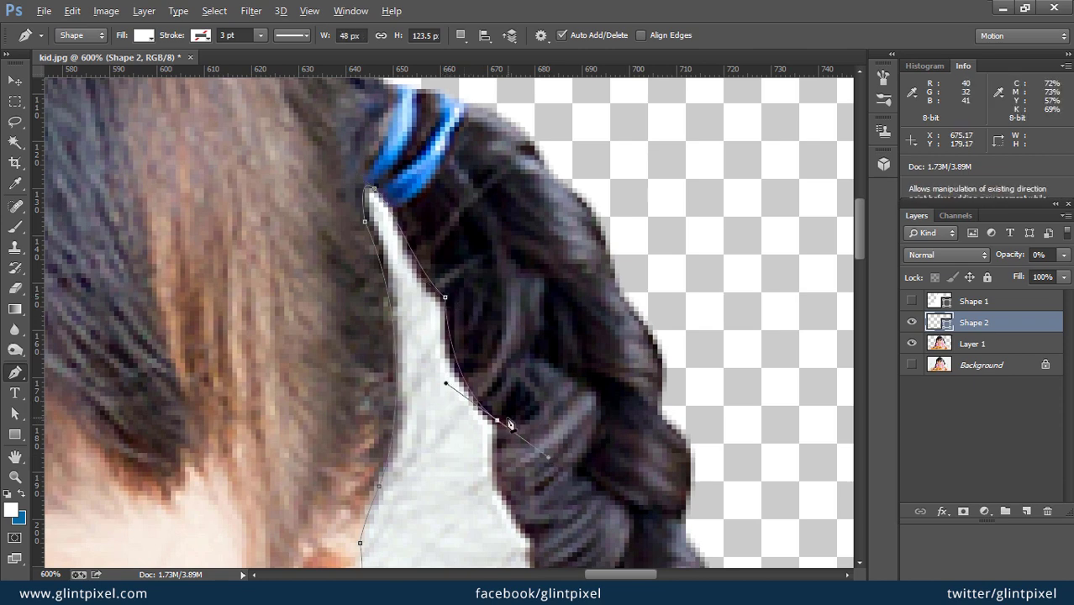
alt+click(498, 420)
click(498, 434)
drag(534, 542, 538, 233)
alt+click(520, 315)
drag(559, 323, 601, 353)
alt+click(558, 323)
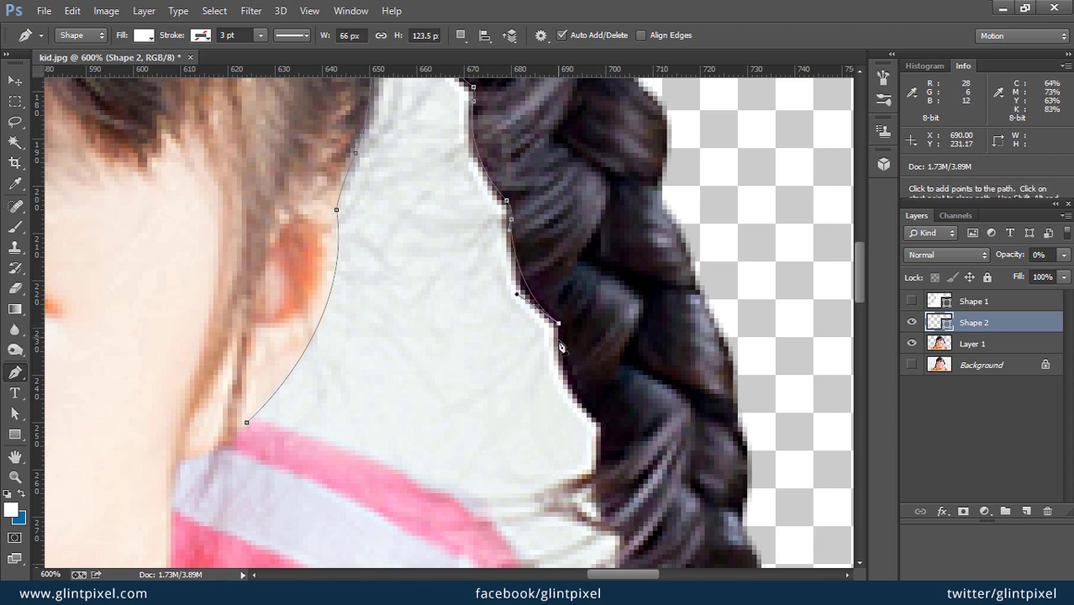
key(ctrl+z)
Step: Continue the path down the lower braid's inner edge, past the loose hair strands
drag(605, 422, 655, 448)
alt+click(606, 422)
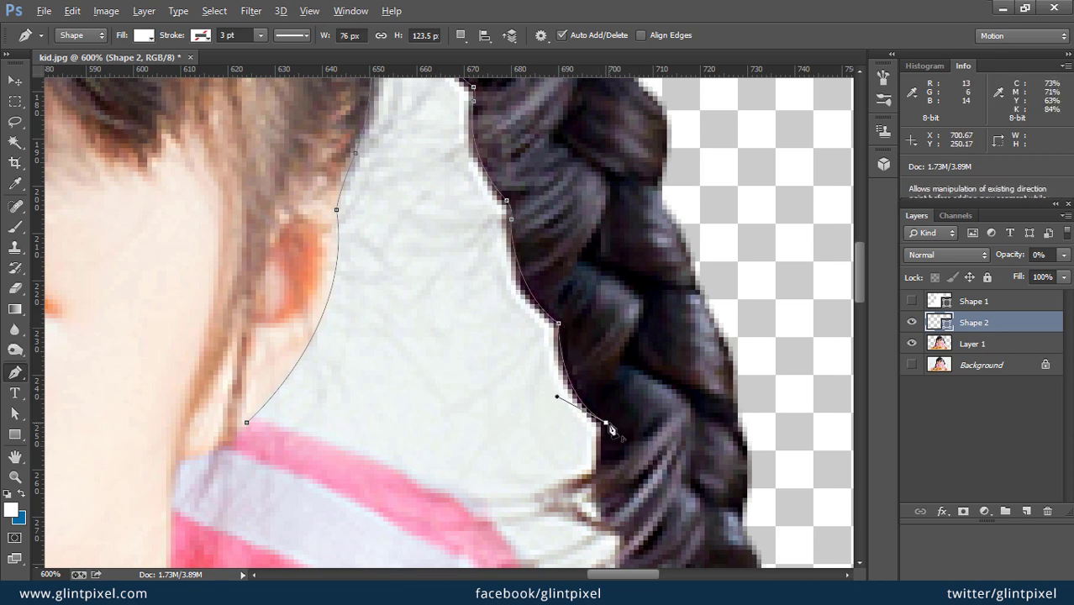
drag(599, 472, 593, 380)
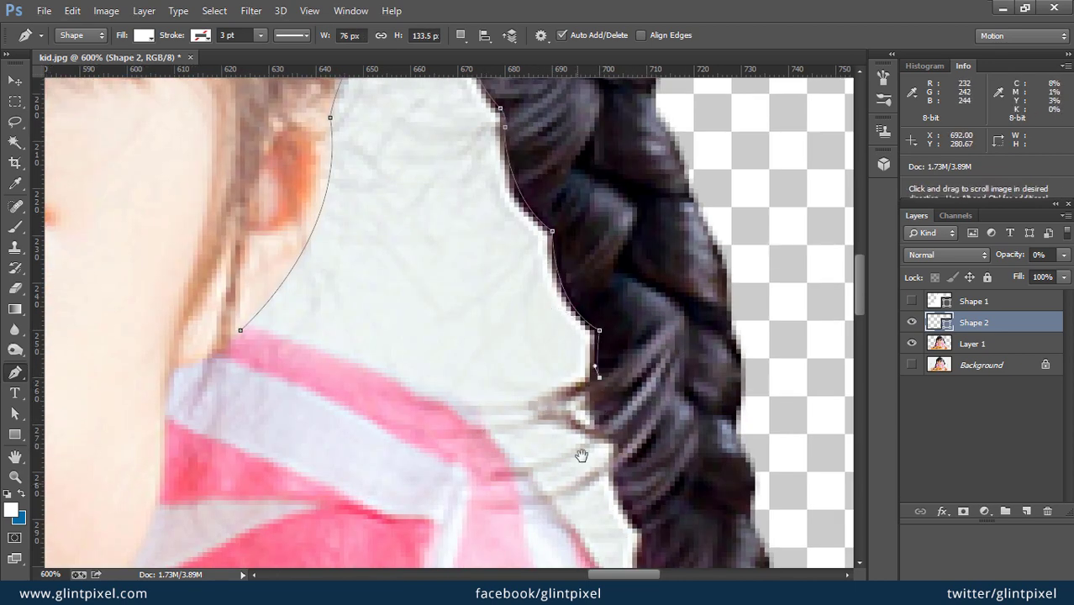
drag(579, 451, 586, 366)
key(ctrl+alt+z)
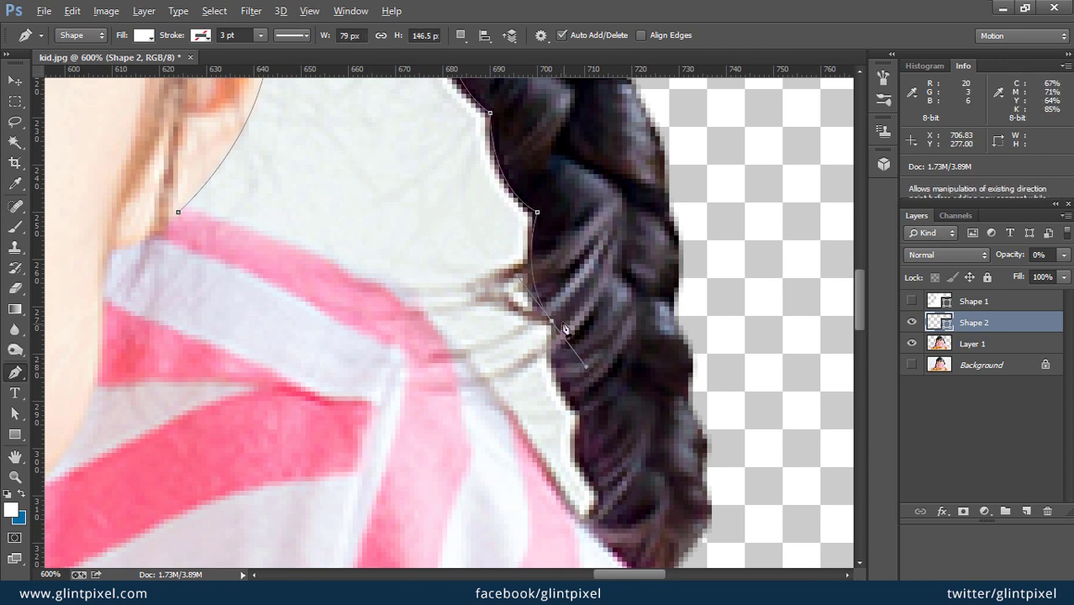
alt+click(551, 321)
Step: Trace to the bottom of the gap and back up along the shirt's shoulder, closing the path at its starting point
click(552, 357)
drag(584, 411, 605, 416)
drag(593, 492, 611, 504)
drag(418, 312, 509, 373)
drag(178, 212, 128, 210)
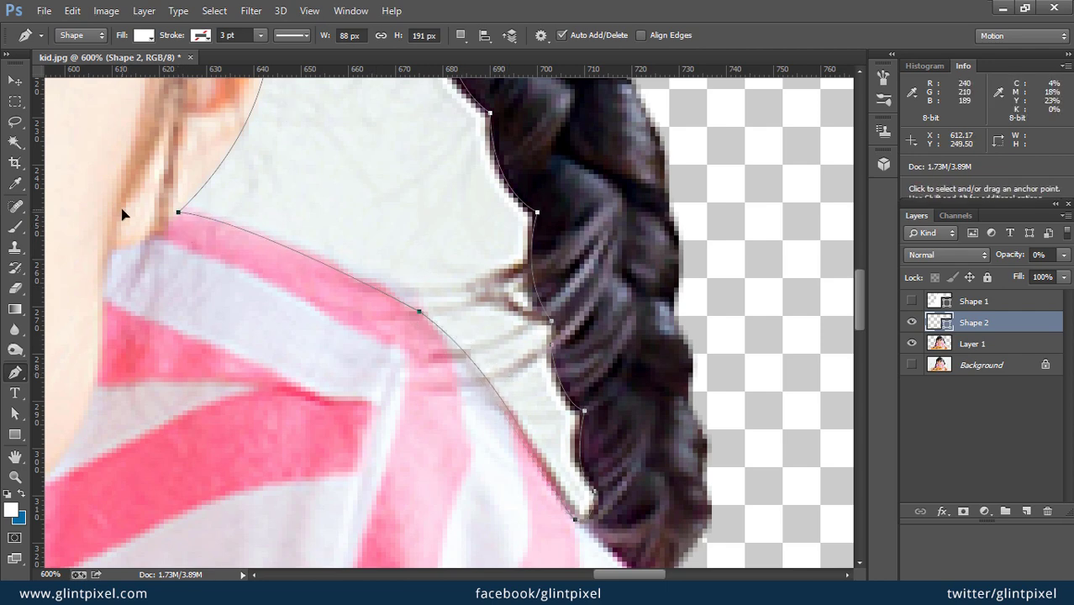
Step: Load the closed path between hair and braid as a selection and hide the Shape 2 layer
key(ctrl+minus)
key(ctrl+minus)
key(ctrl+minus)
key(ctrl+minus)
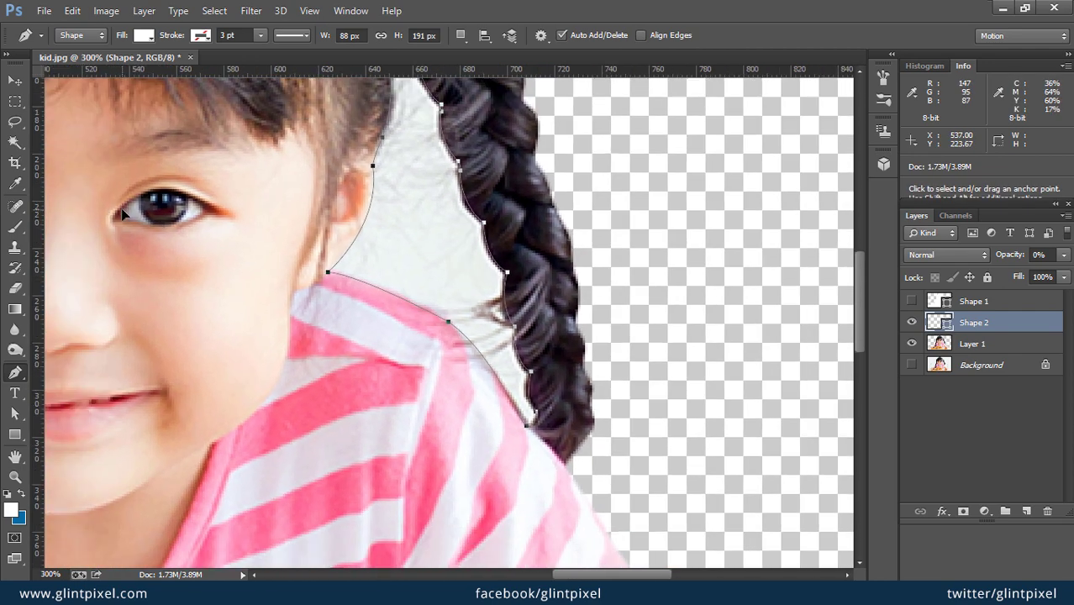
scroll(211, 276, up, 3)
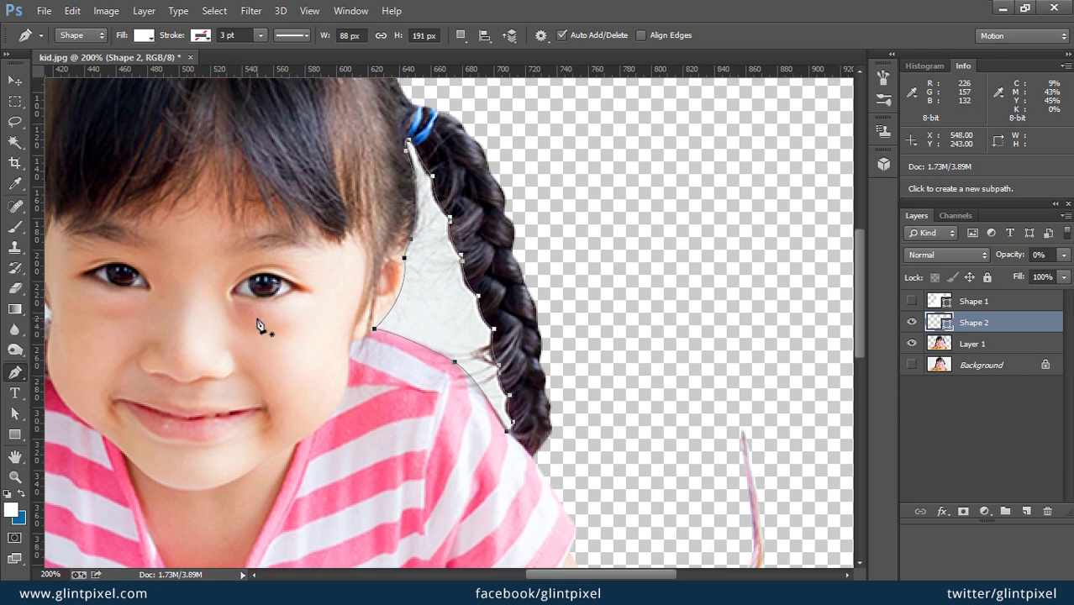
key(ctrl+Return)
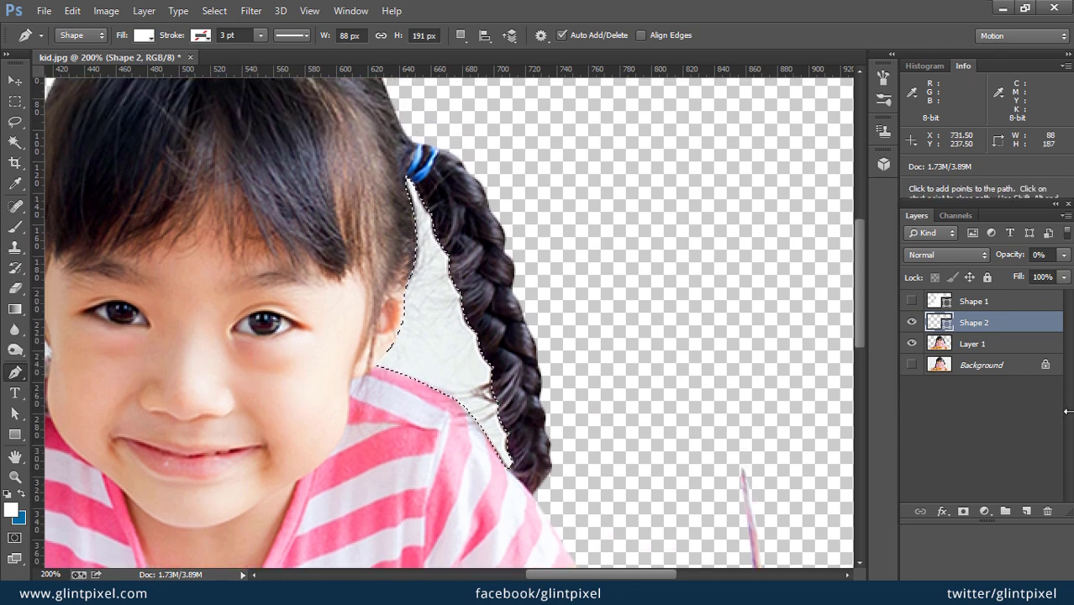
click(911, 324)
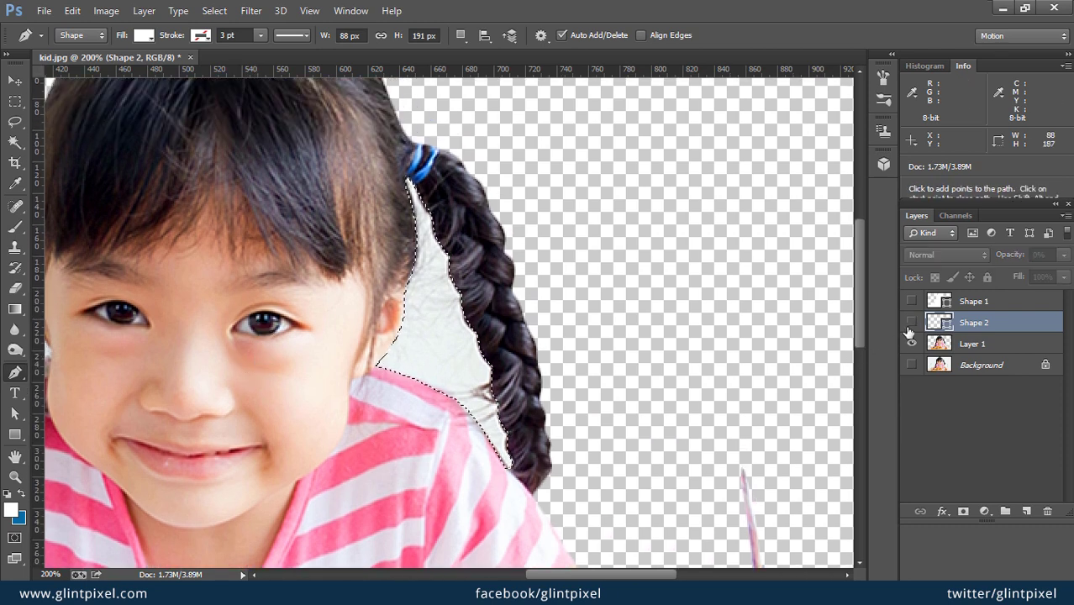
Step: Refine the edge of the braid gap selection on Layer 1 with Smooth 1 and Feather 0 px
click(992, 353)
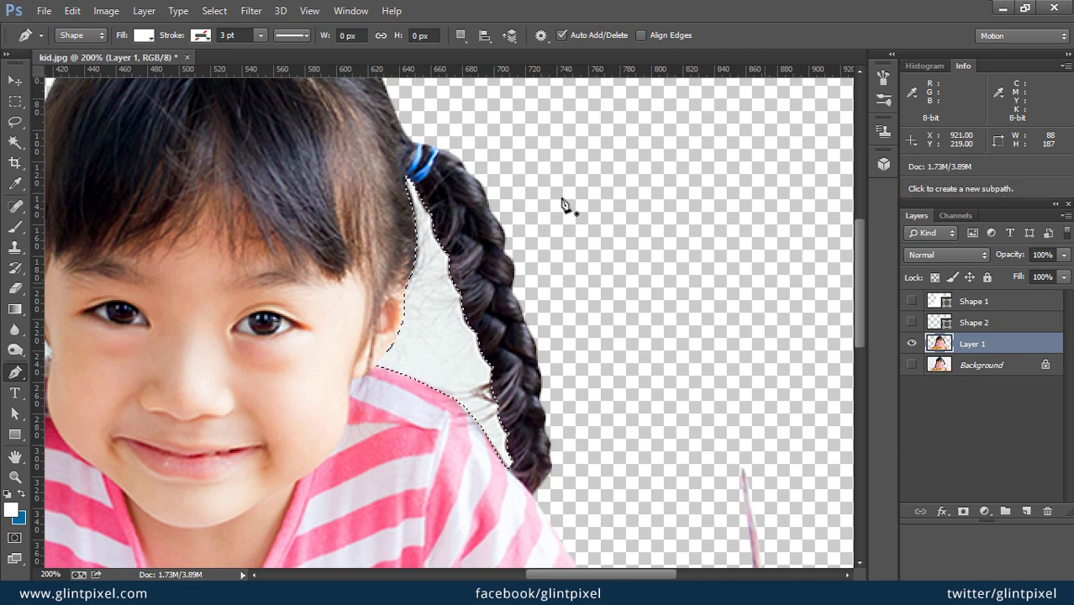
click(216, 11)
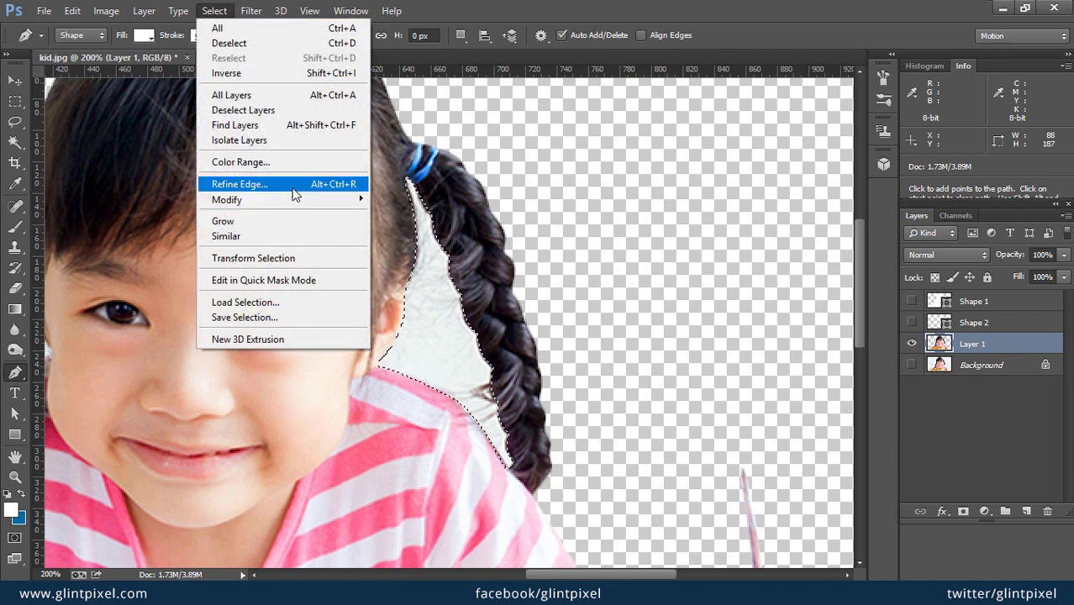
click(293, 185)
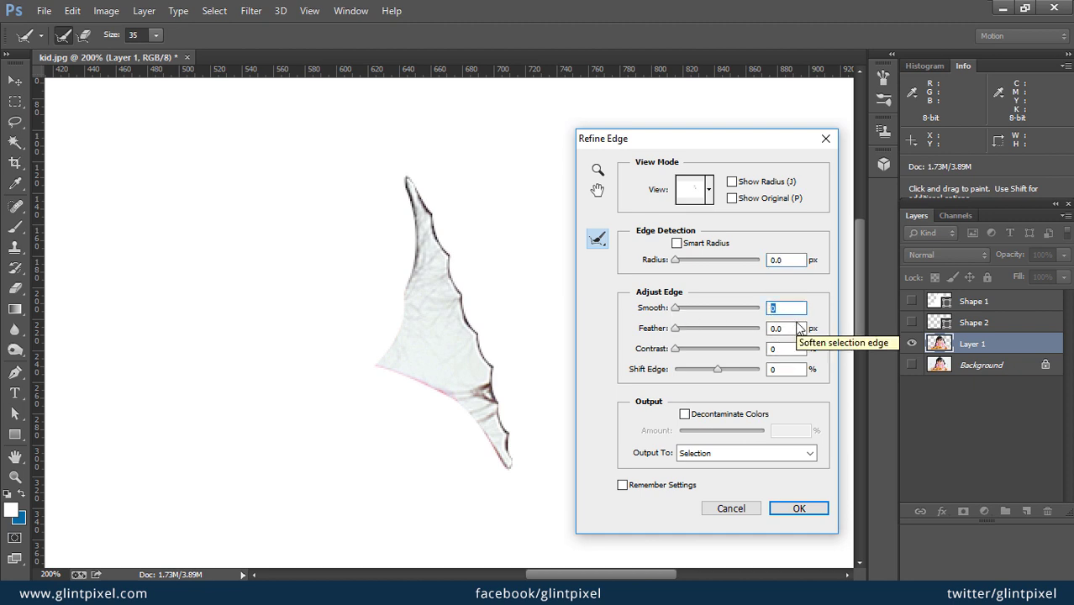
text(1)
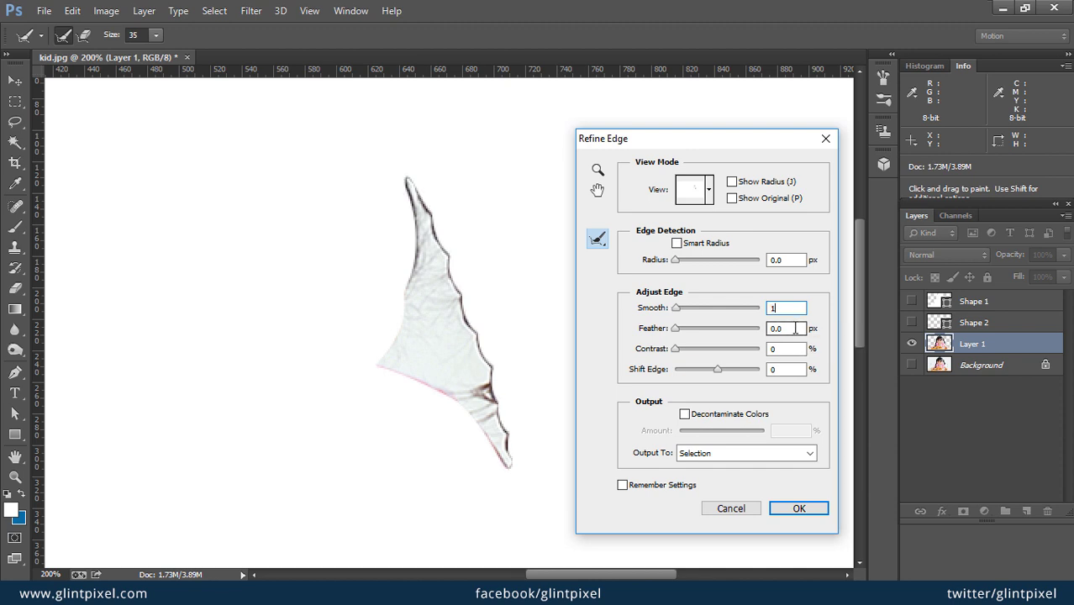
text(1)
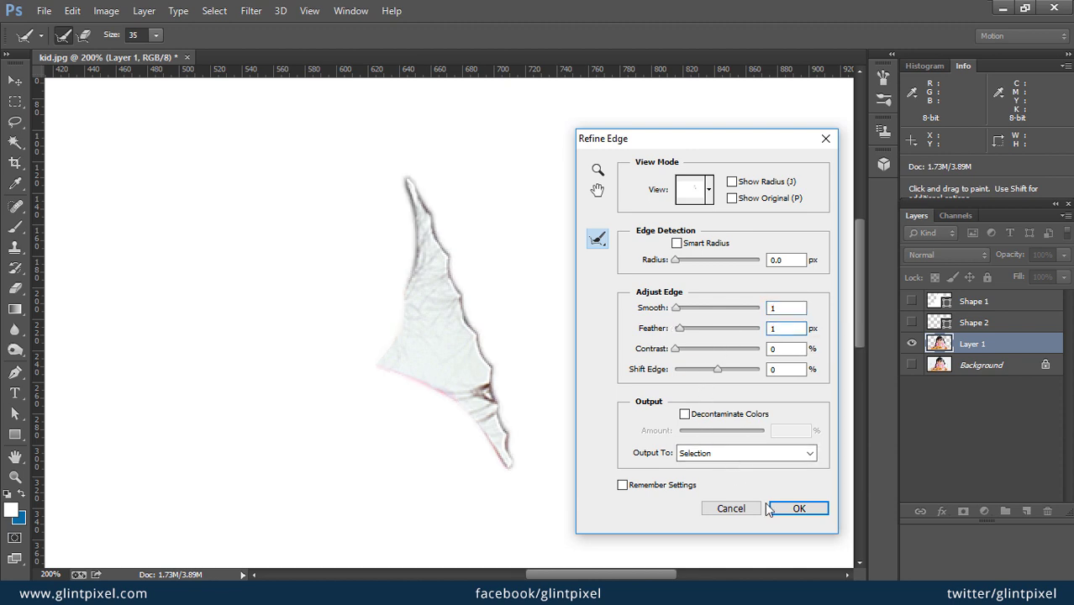
click(798, 508)
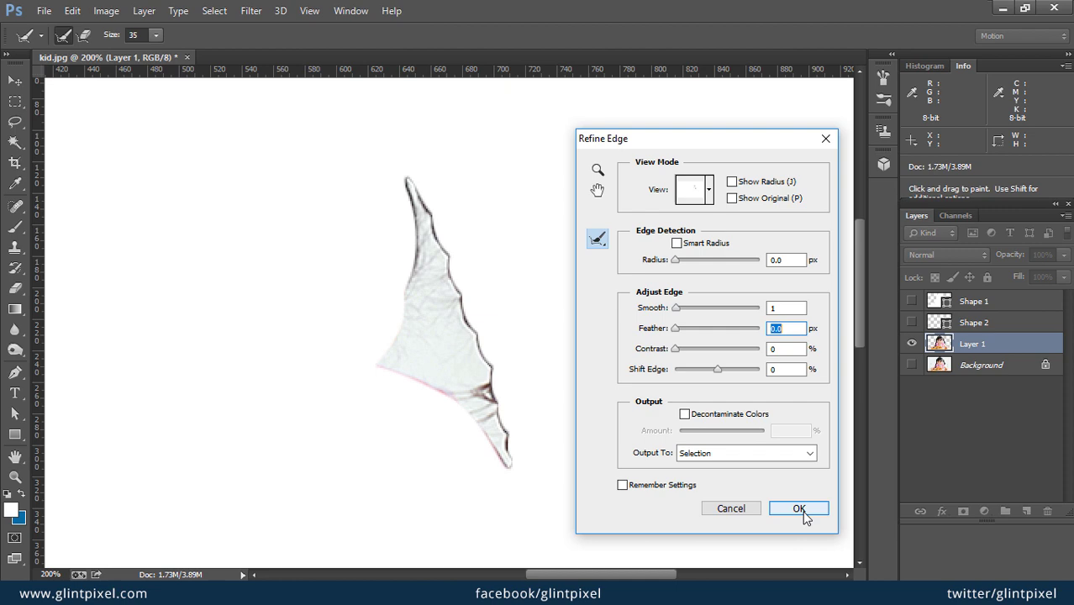
Step: Delete the selected background between the hair and right braid from Layer 1 and clear the selection
key(p)
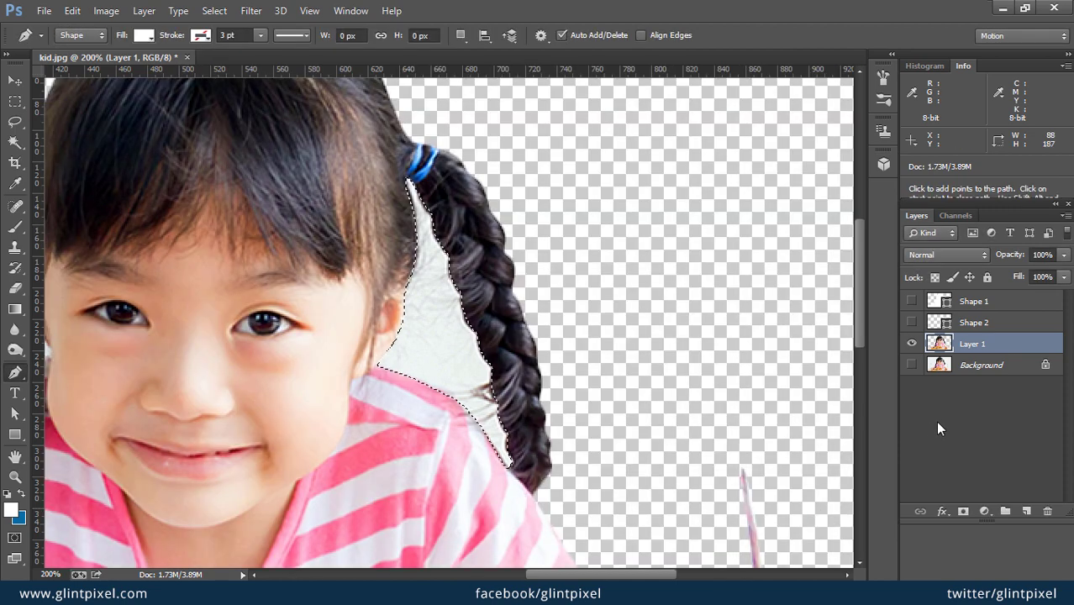
key(Delete)
key(ctrl+d)
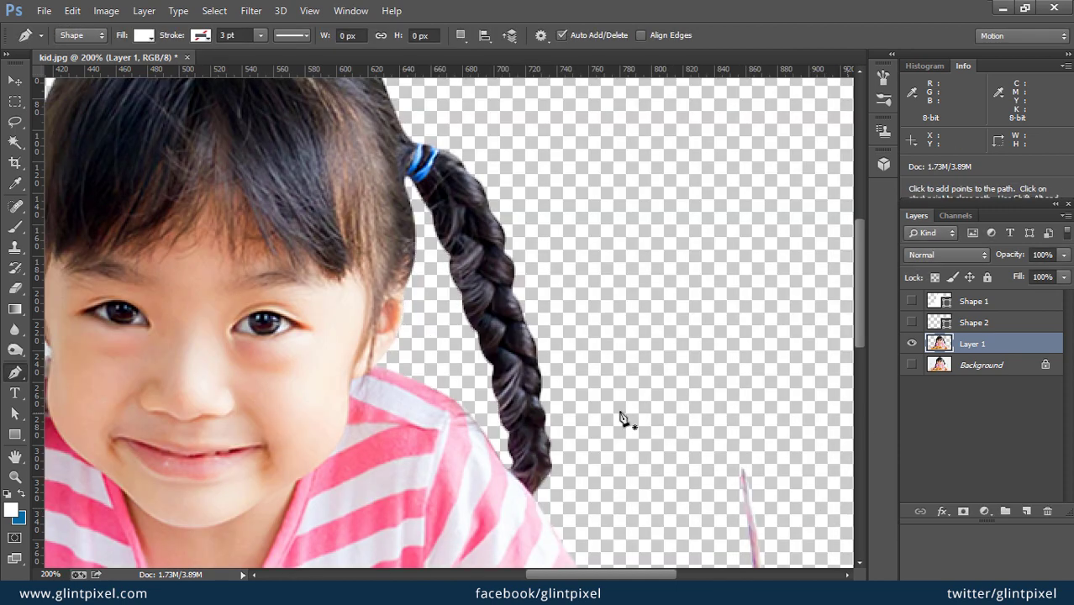
Step: Start a path at the top of the left braid's gap, trace down the hairline to the cheek, and set the shape's opacity to 0%
drag(211, 438, 441, 436)
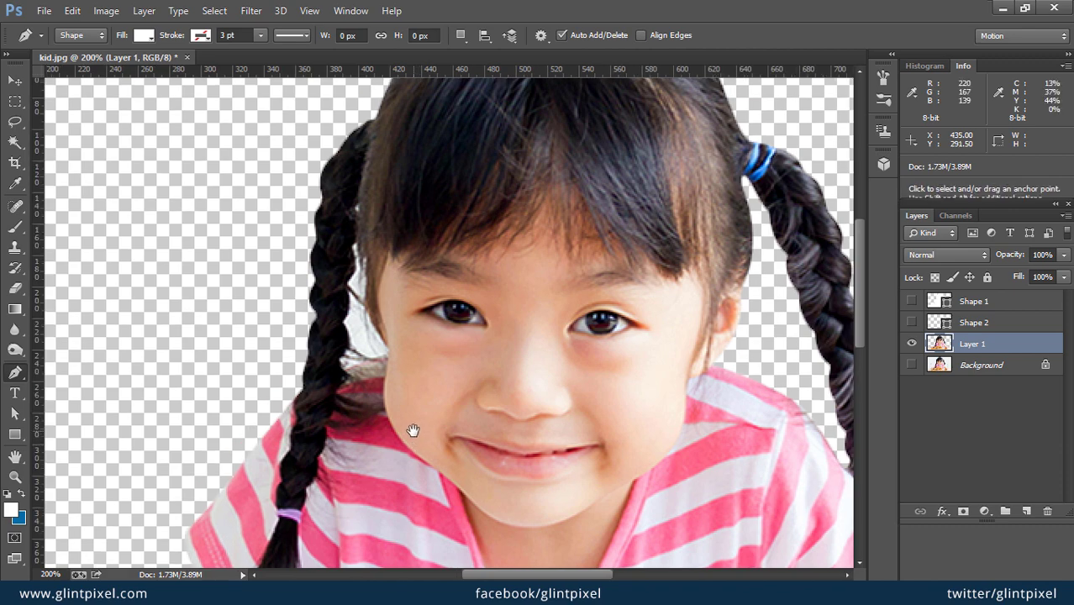
key(ctrl+plus)
scroll(413, 431, up, 2)
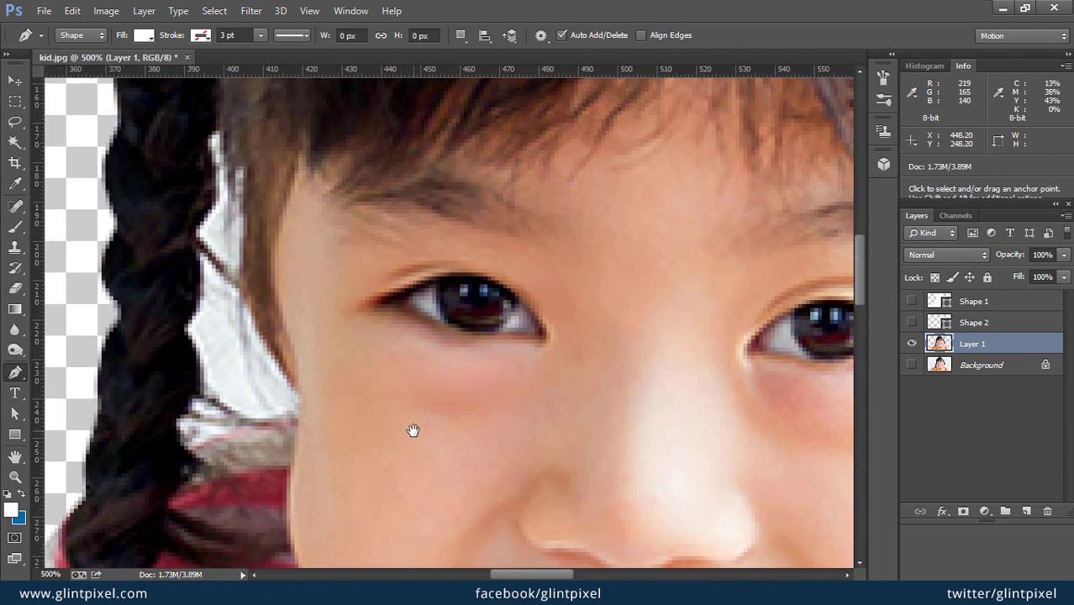
scroll(412, 430, up, 1)
drag(223, 310, 315, 409)
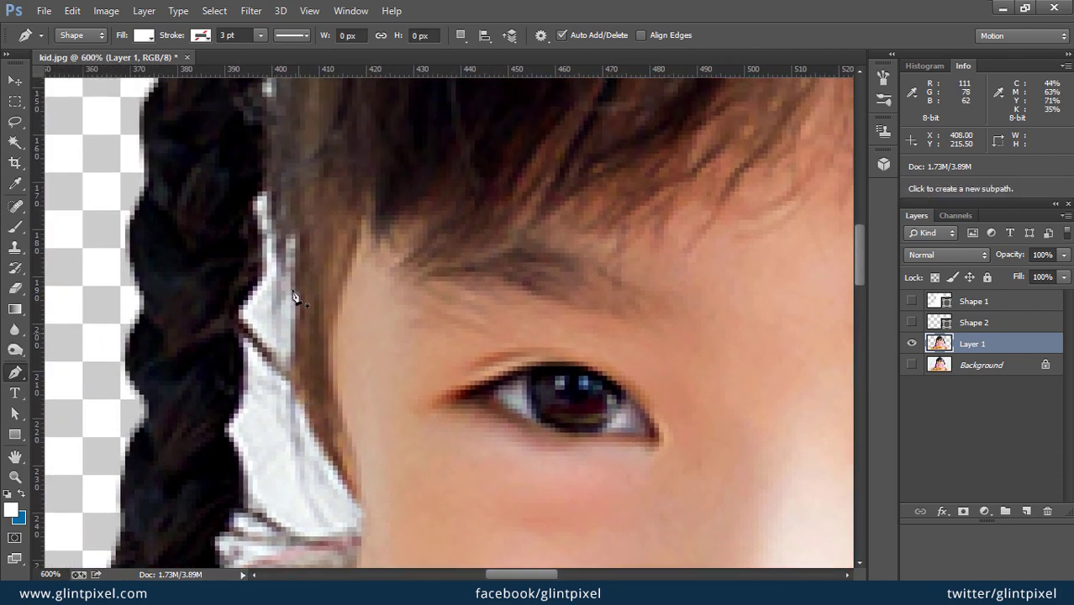
click(267, 193)
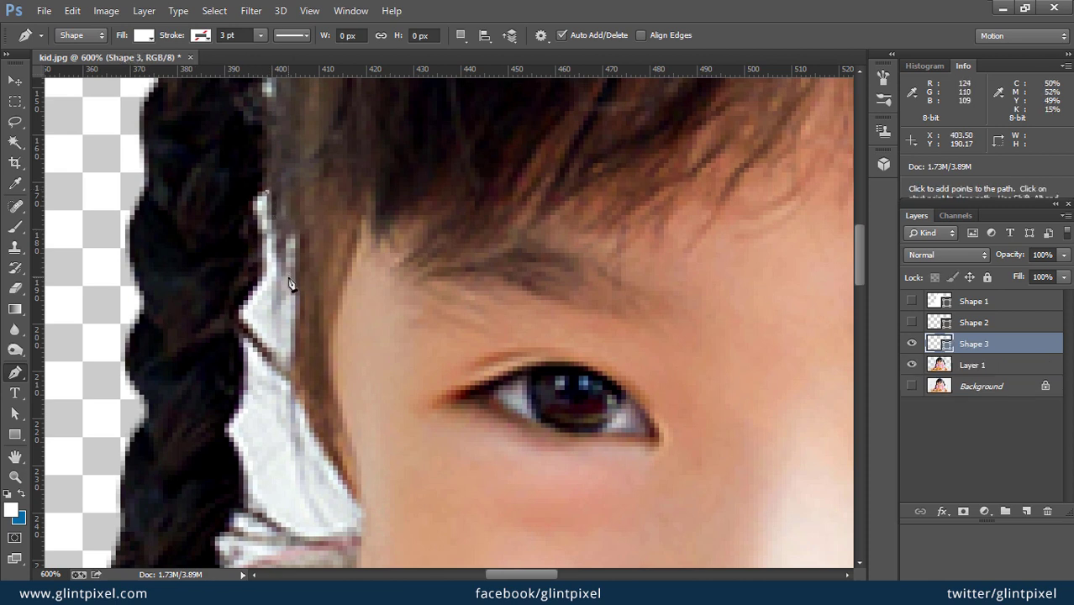
drag(300, 267, 295, 298)
drag(362, 499, 444, 575)
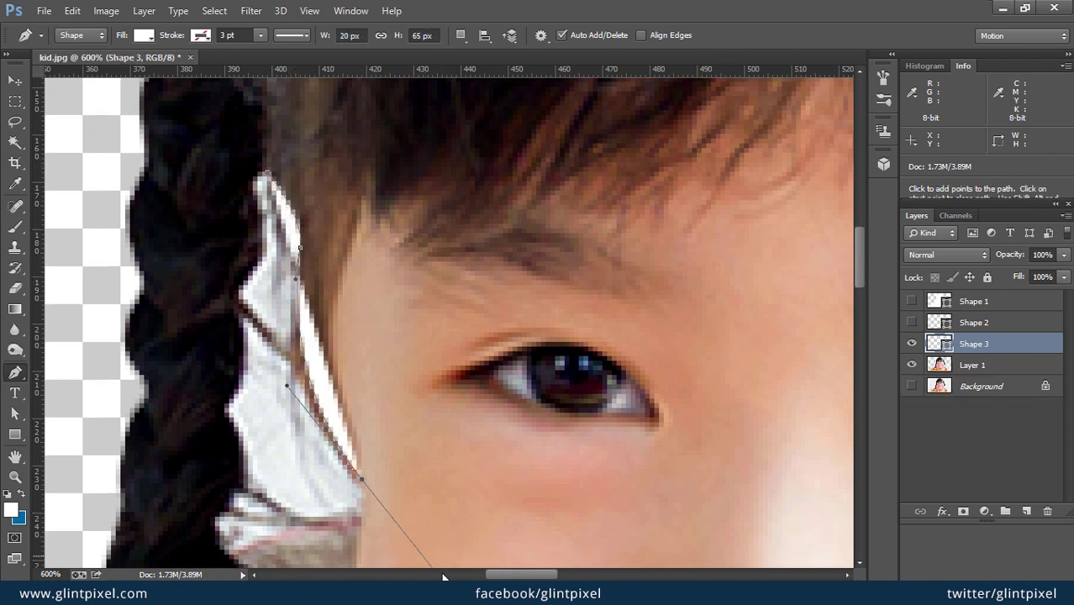
key(0)
key(0)
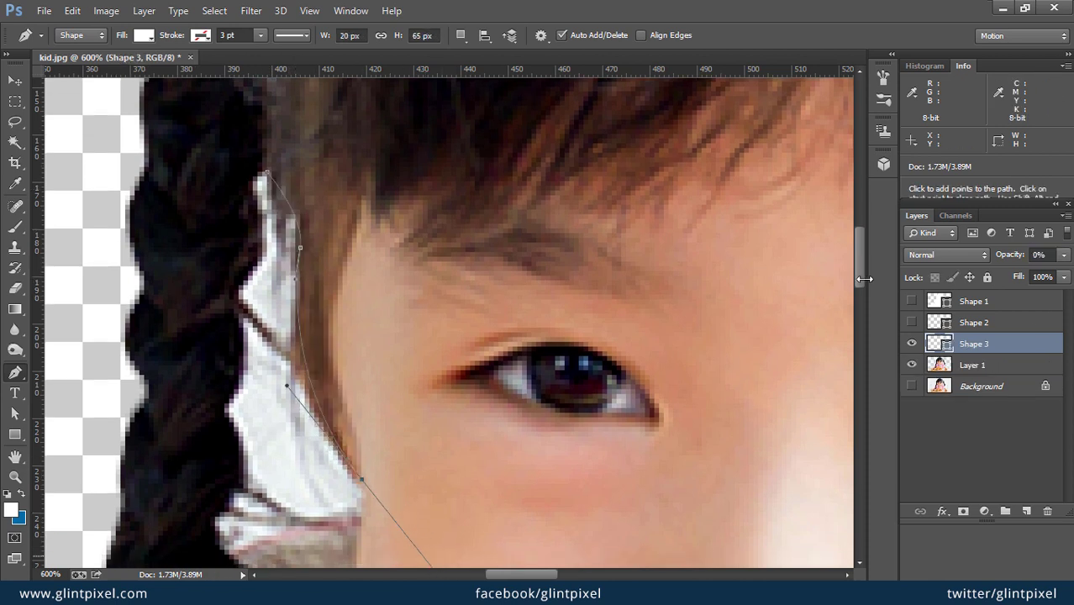
Step: Make the path point at the cheek a corner and continue the path around the bottom of the left gap
alt+click(361, 482)
drag(361, 481, 382, 347)
alt+drag(308, 252, 302, 265)
drag(359, 385, 323, 388)
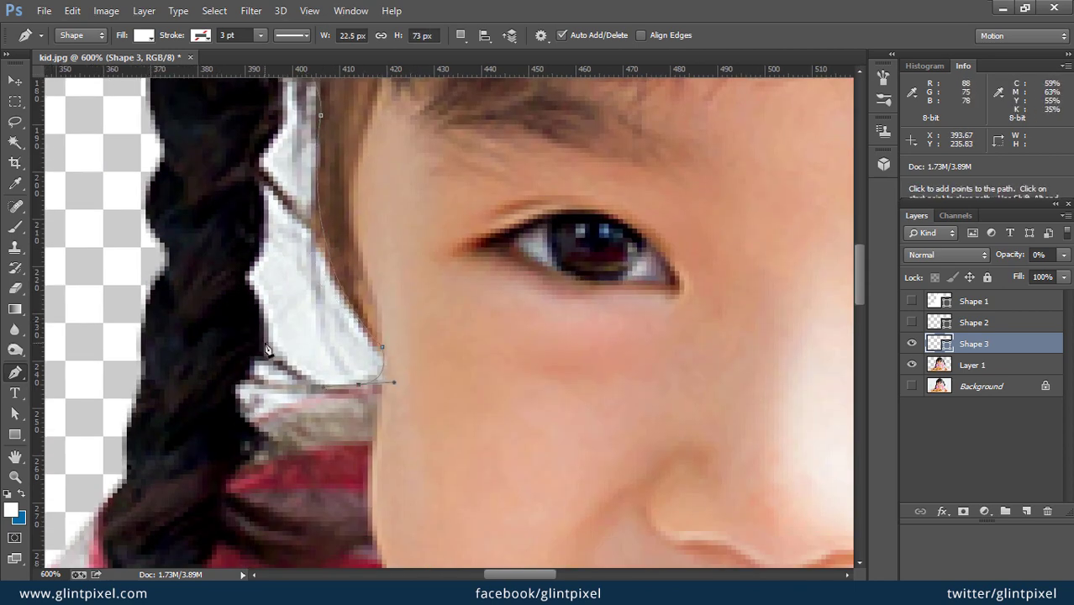
Step: Trace the path up the left braid's inner edge and close it at its starting point
click(263, 352)
click(250, 267)
click(261, 185)
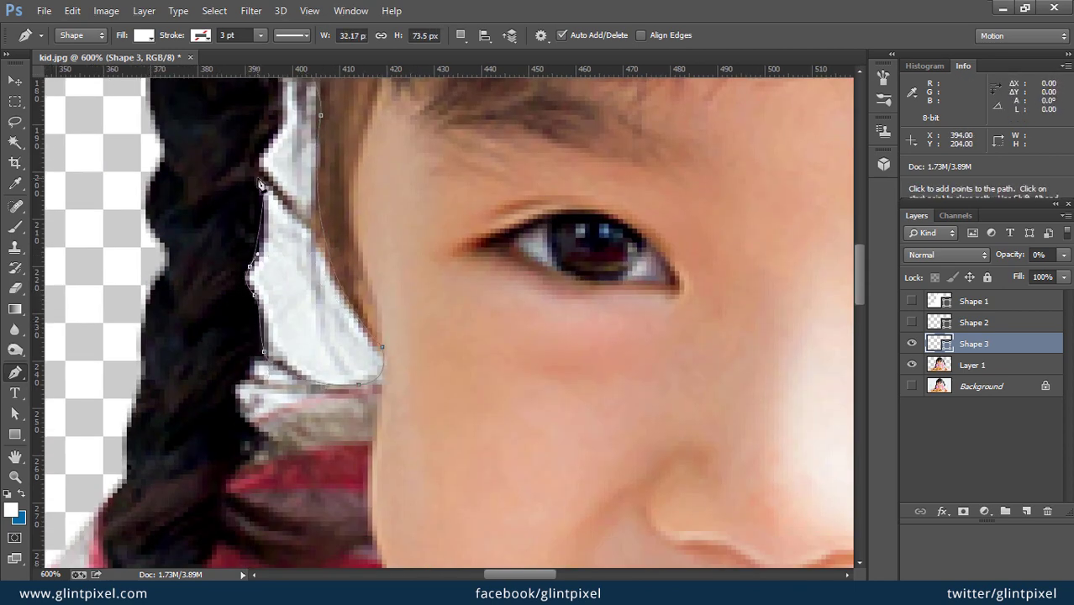
drag(264, 148, 277, 142)
drag(319, 240, 316, 371)
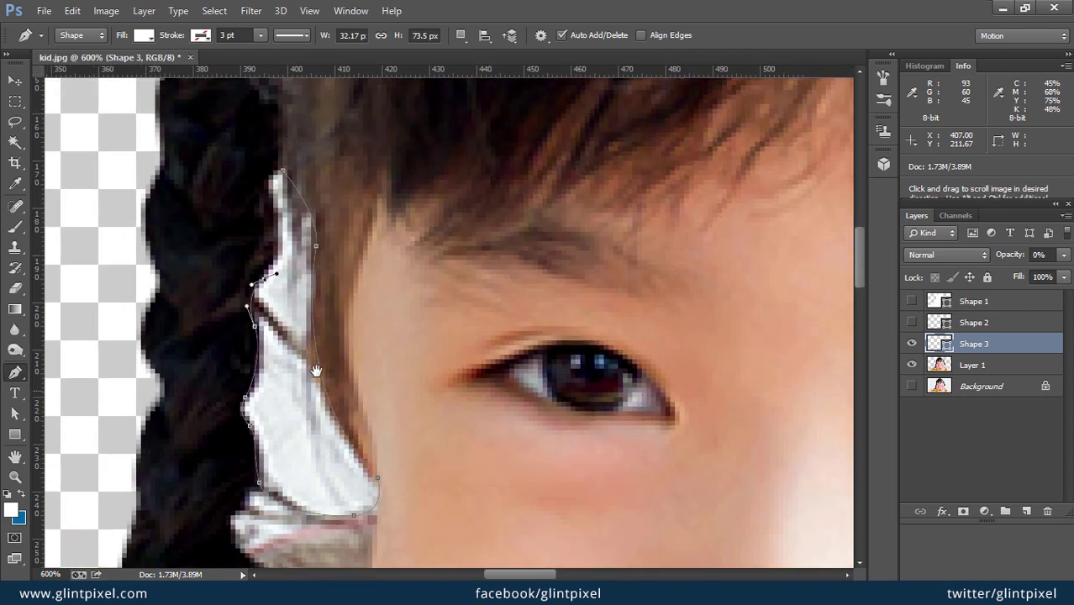
click(282, 173)
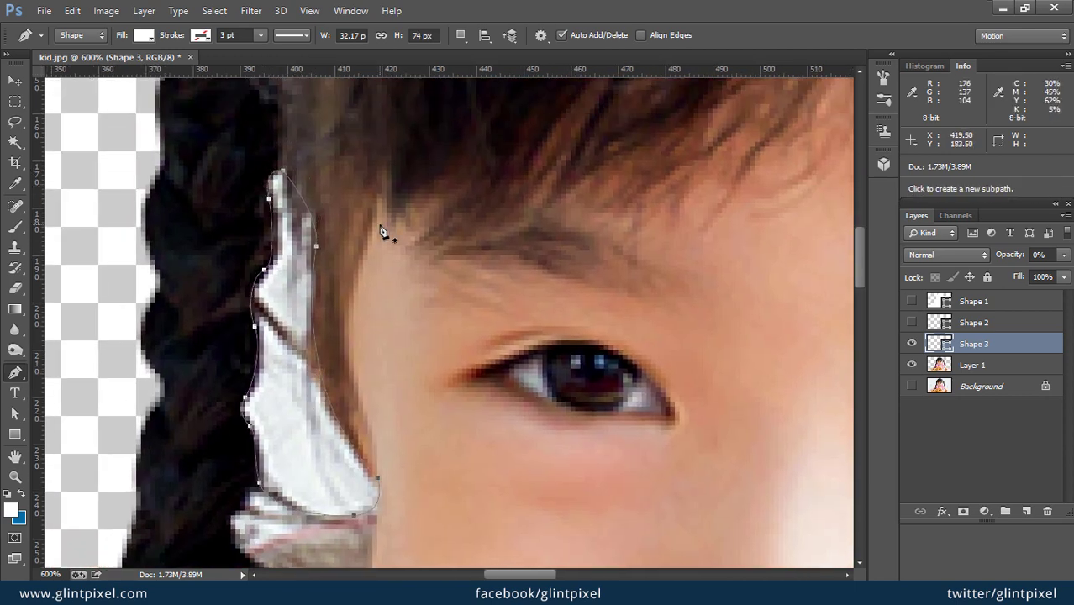
Step: Load the closed path beside the left braid as a selection and hide the Shape 3 layer
key(ctrl+minus)
key(ctrl+minus)
key(ctrl+minus)
key(ctrl+minus)
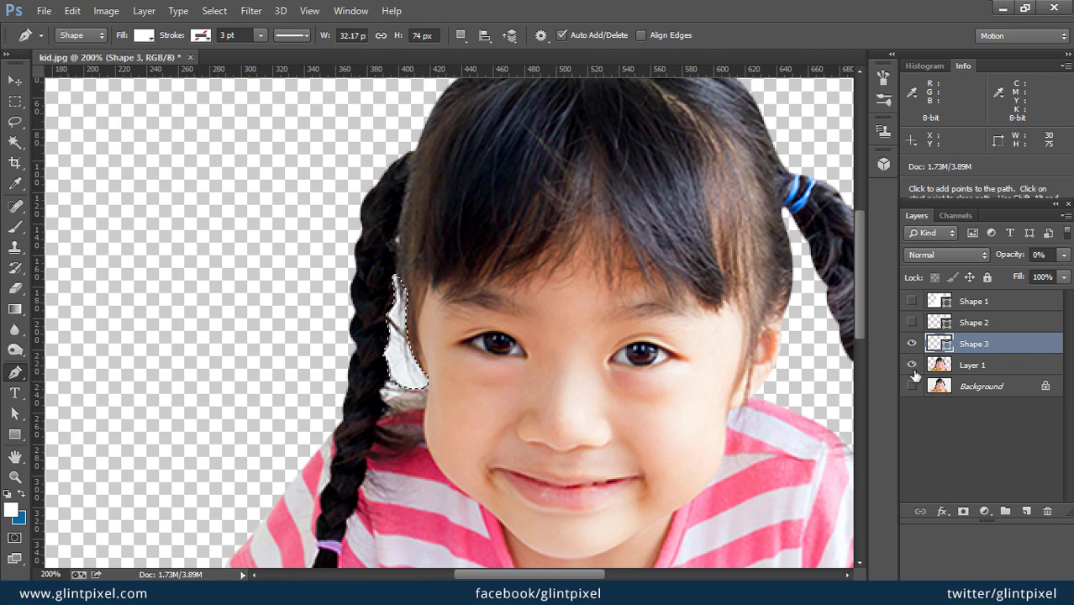
click(911, 344)
Step: Refine the left gap selection's edge with Smooth 1 and delete the selected background from Layer 1
click(971, 364)
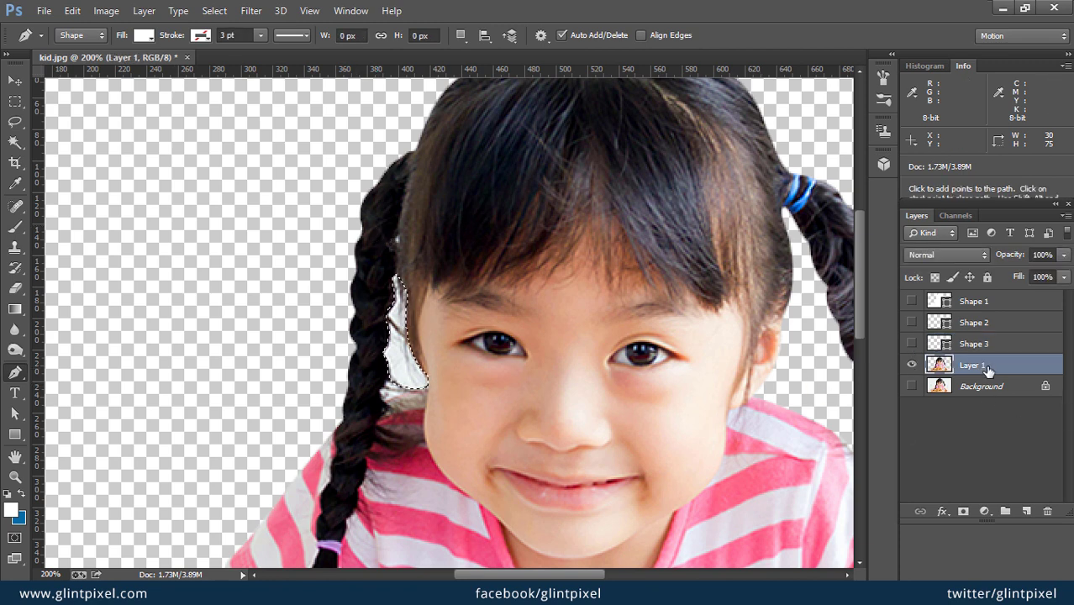
click(215, 10)
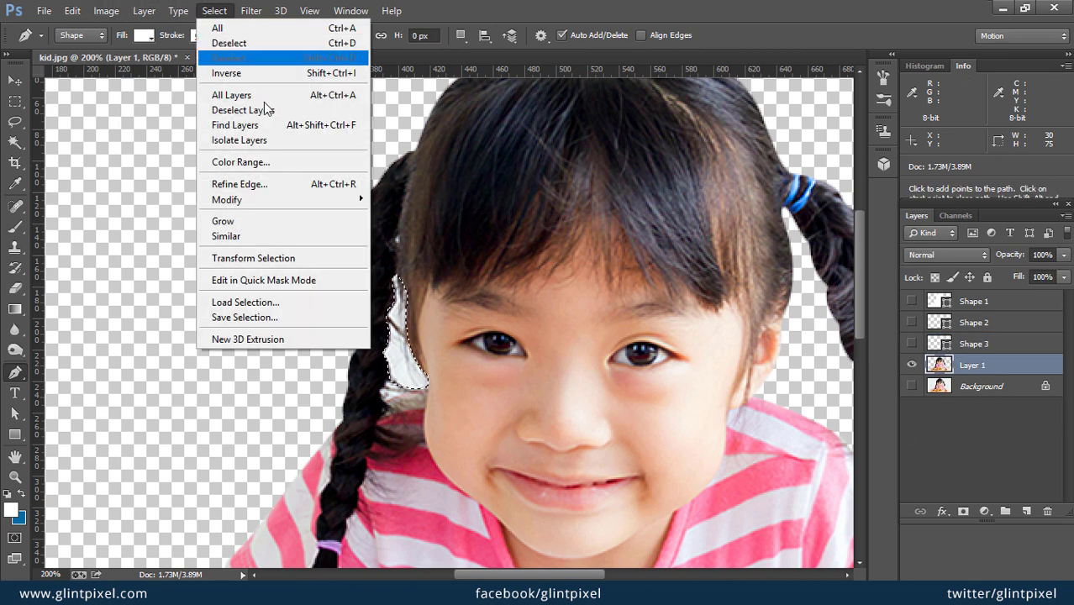
click(301, 184)
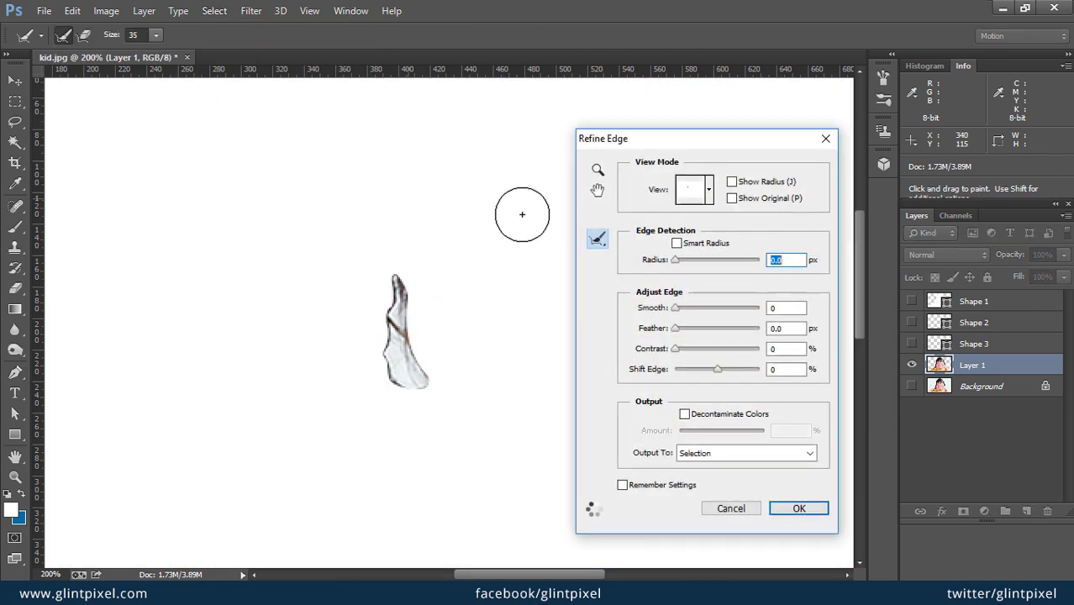
key(Return)
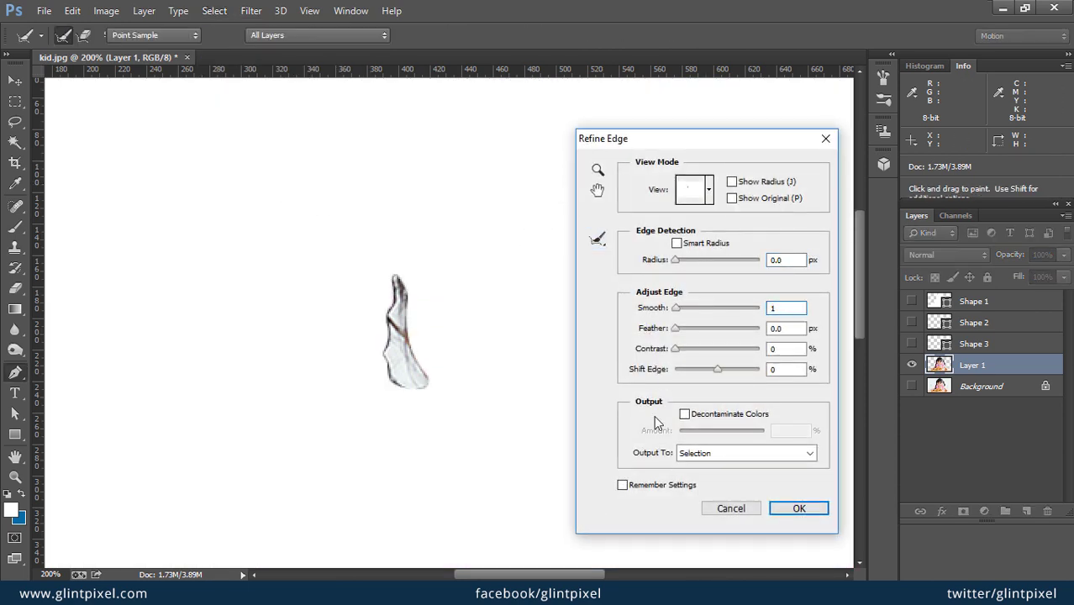
Step: Erase the leftover background and stray hair above the shirt shoulder beside the left braid with a size 7 eraser
key(ctrl+plus)
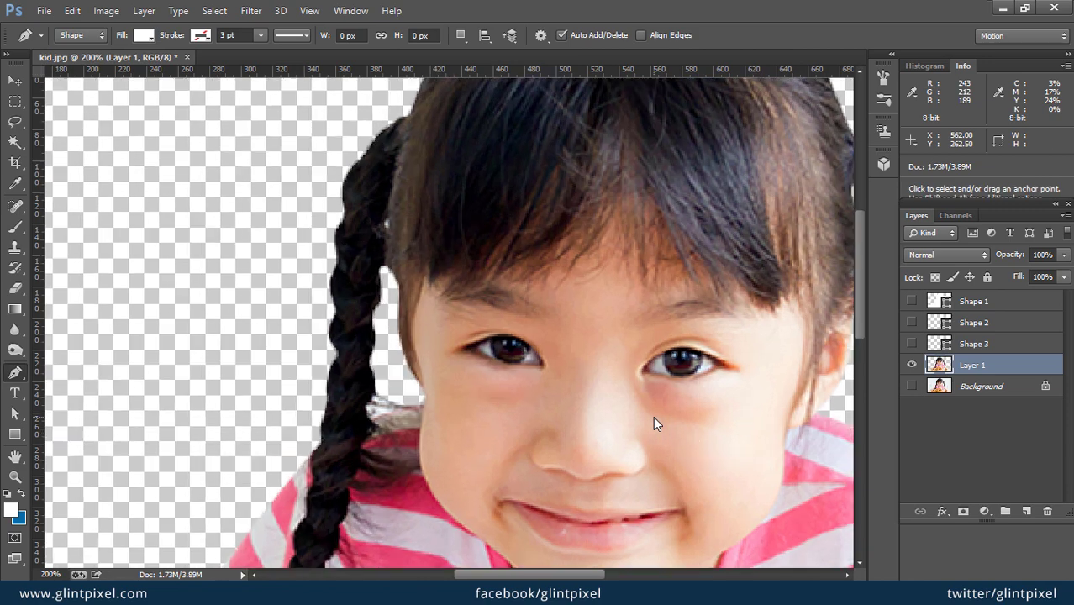
key(ctrl+minus)
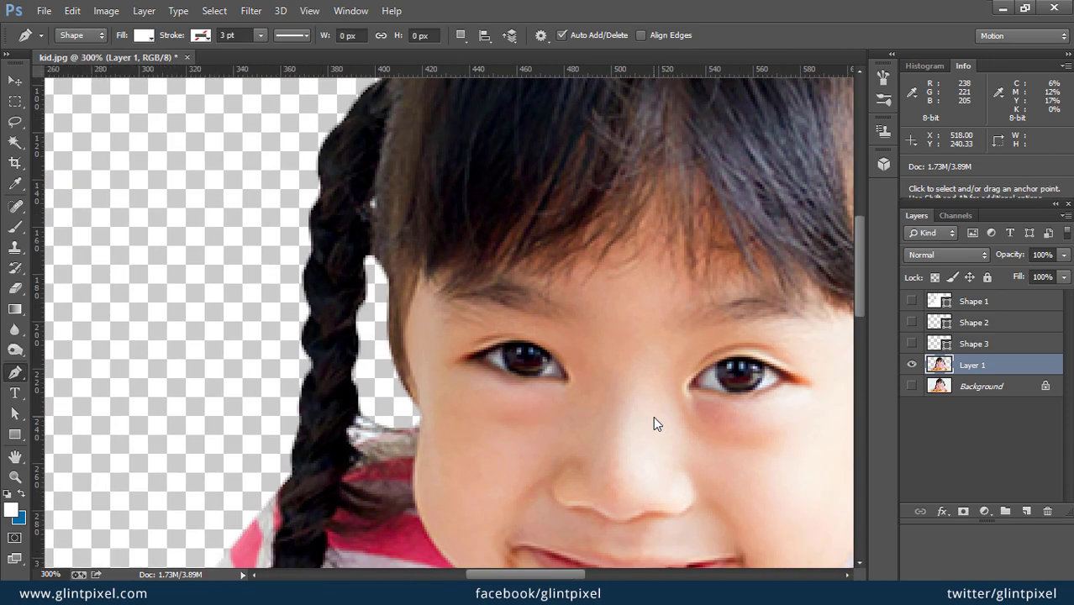
key(ctrl+plus)
key(space)
drag(453, 438, 447, 406)
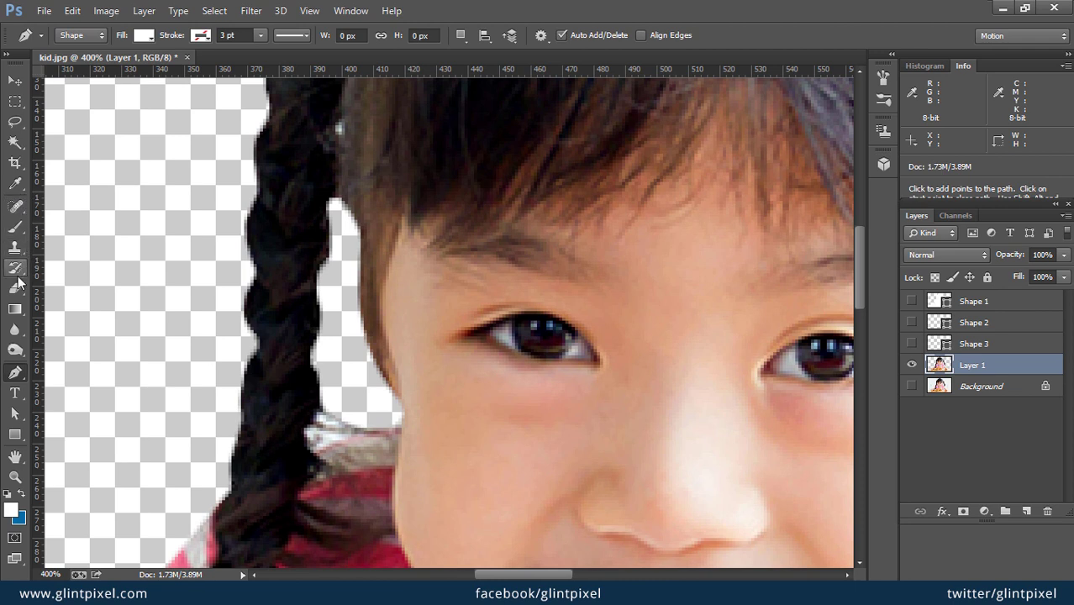
click(15, 310)
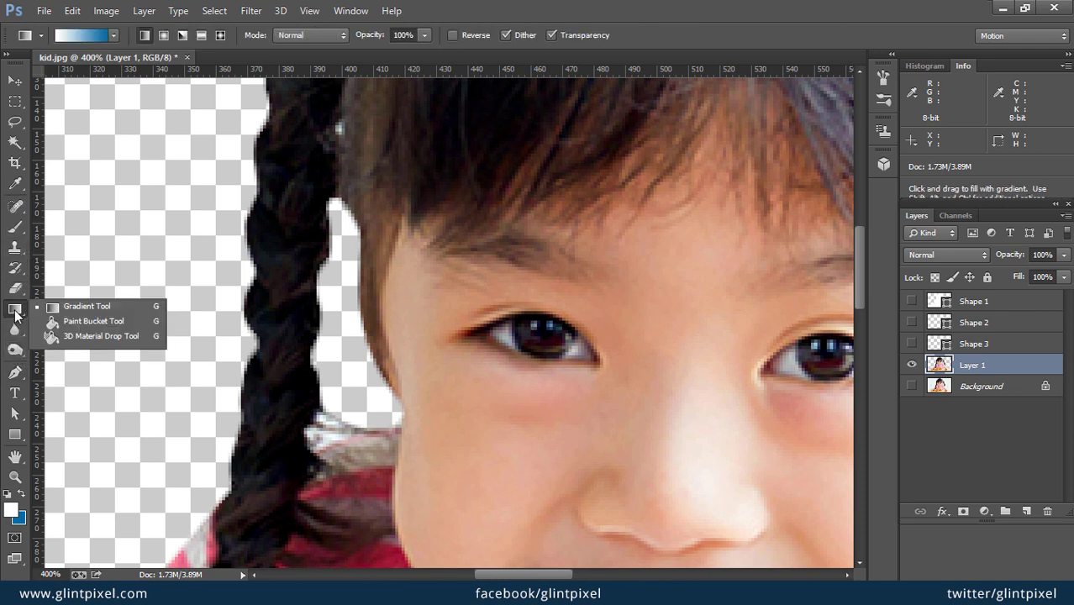
click(13, 290)
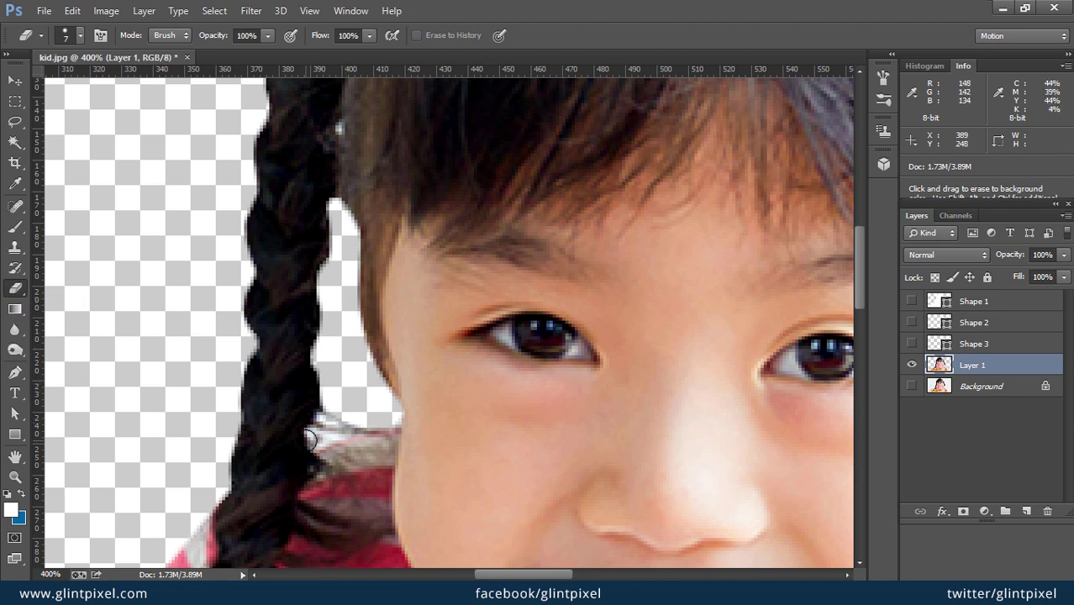
mouse_move(332, 421)
mouse_down()
mouse_move(379, 416)
mouse_move(337, 430)
mouse_move(386, 418)
mouse_move(319, 431)
mouse_up()
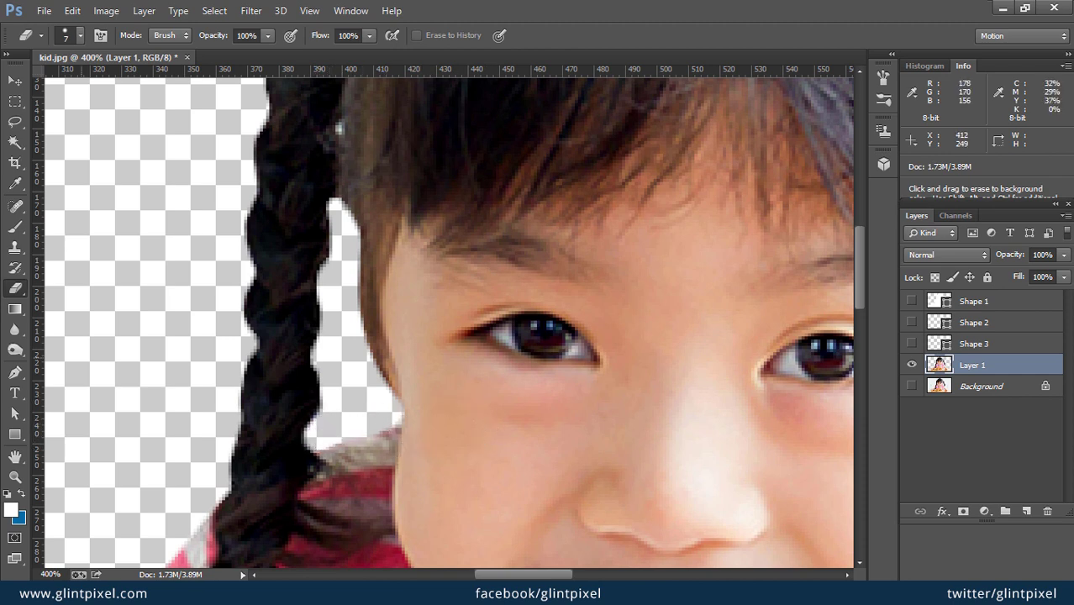
key(v)
key(ctrl+minus)
key(ctrl+minus)
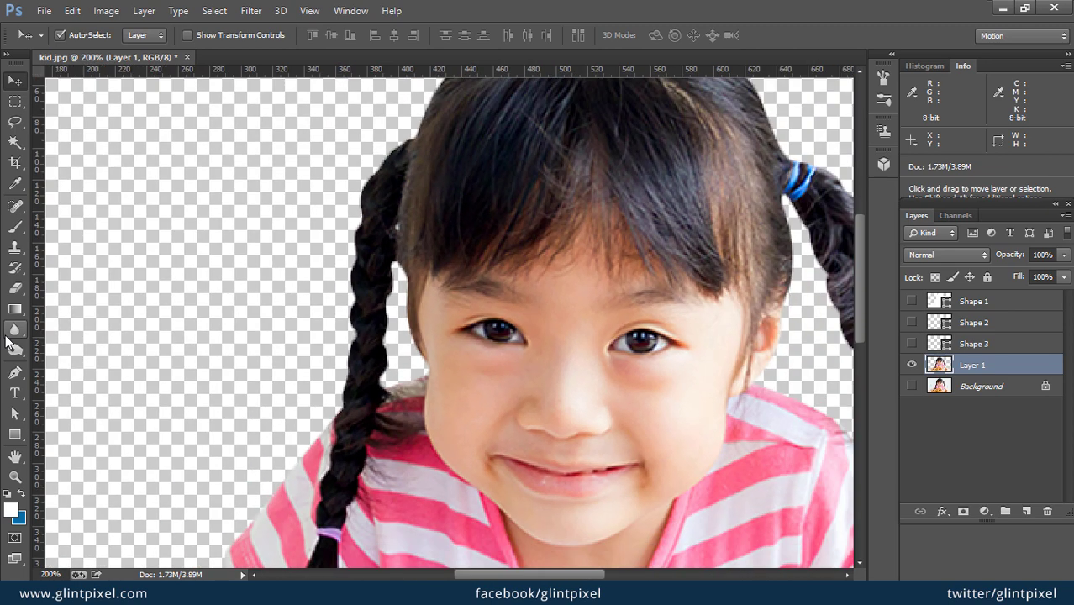
drag(333, 465, 306, 462)
key(ctrl+minus)
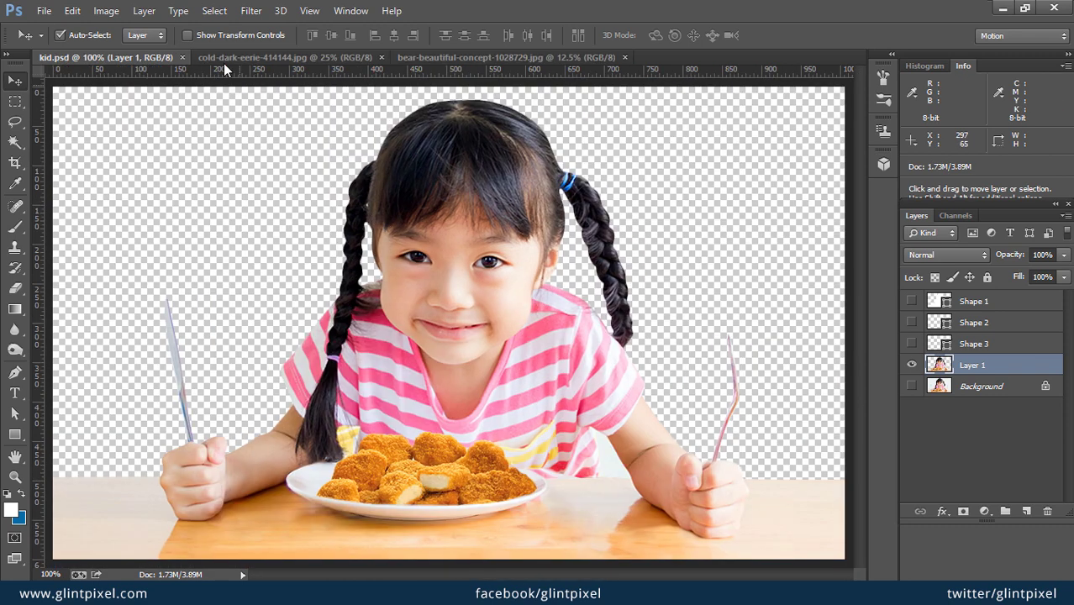
Step: Copy the entire night scene from cold-dark-eerie-414144.jpg
click(232, 56)
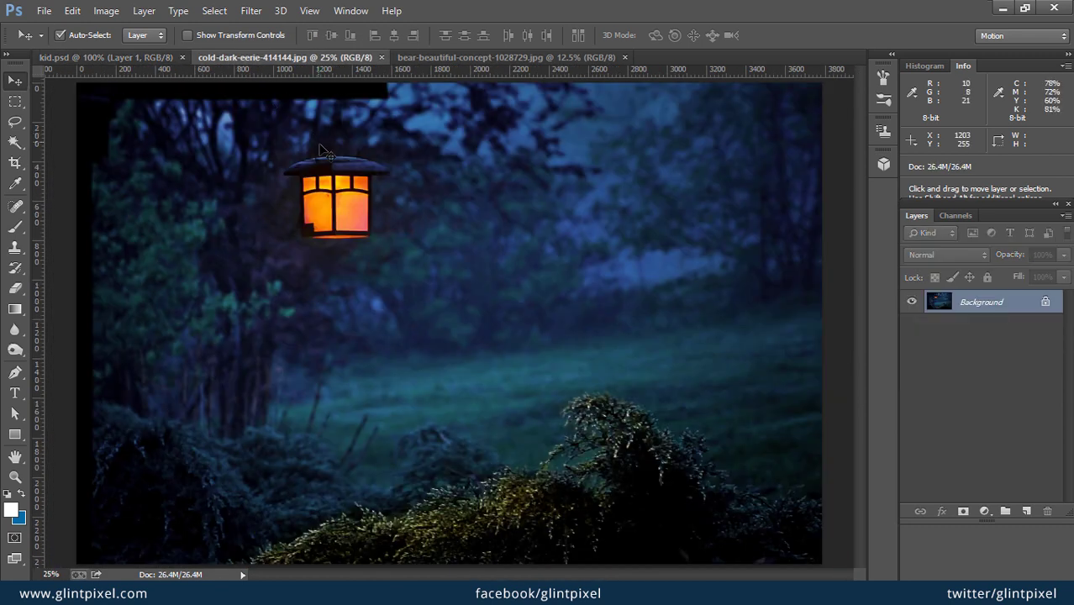
key(ctrl+a)
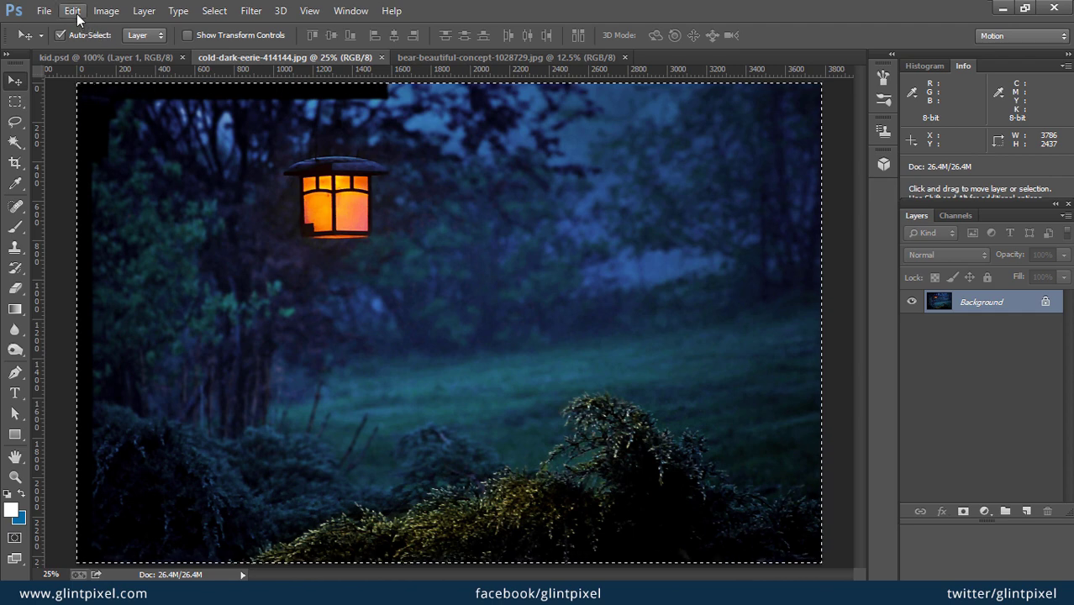
click(72, 10)
click(115, 100)
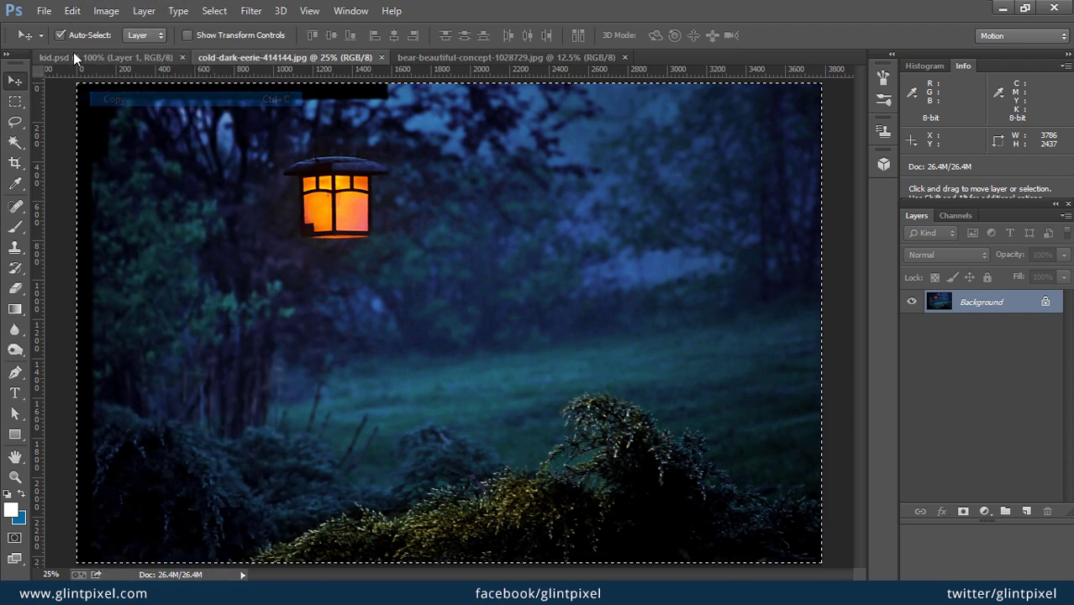
Step: Paste the copied night scene into kid.psd as a new layer
click(128, 63)
click(73, 10)
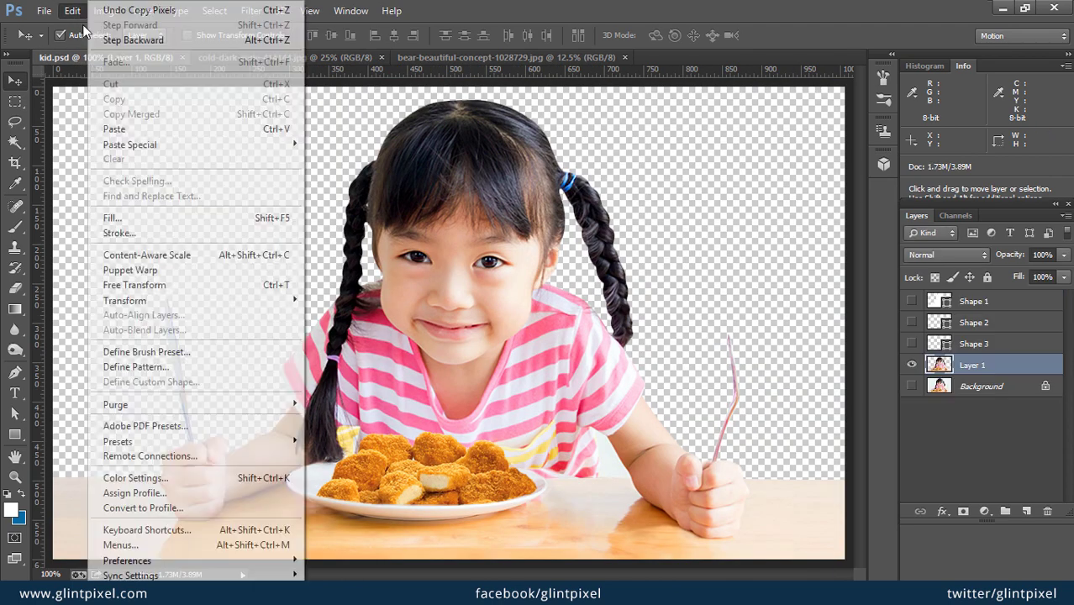
click(126, 125)
Step: Scale the pasted night scene down and position it so it fills the canvas with the lantern in the upper left
key(ctrl+minus)
key(ctrl+minus)
key(ctrl+t)
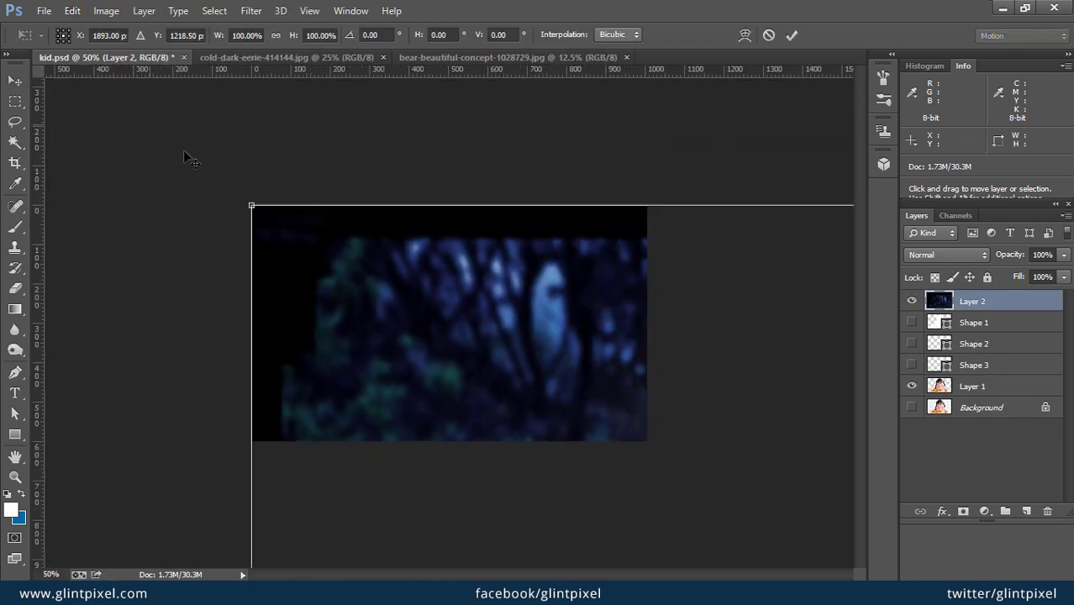
drag(470, 450, 328, 363)
drag(110, 117, 542, 490)
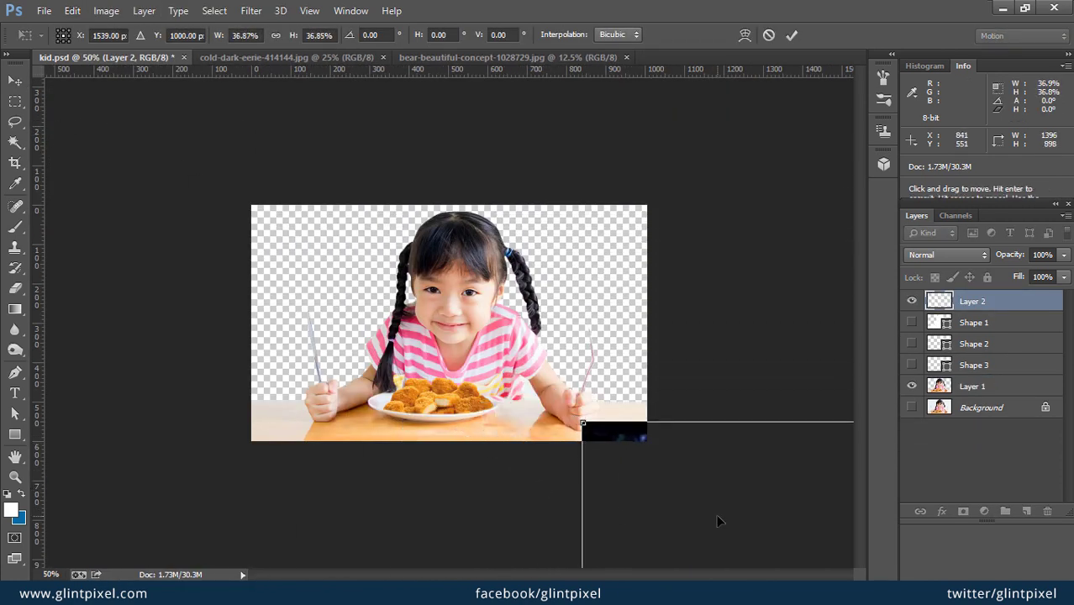
drag(718, 517, 320, 247)
drag(730, 151, 662, 189)
drag(589, 291, 576, 288)
key(Return)
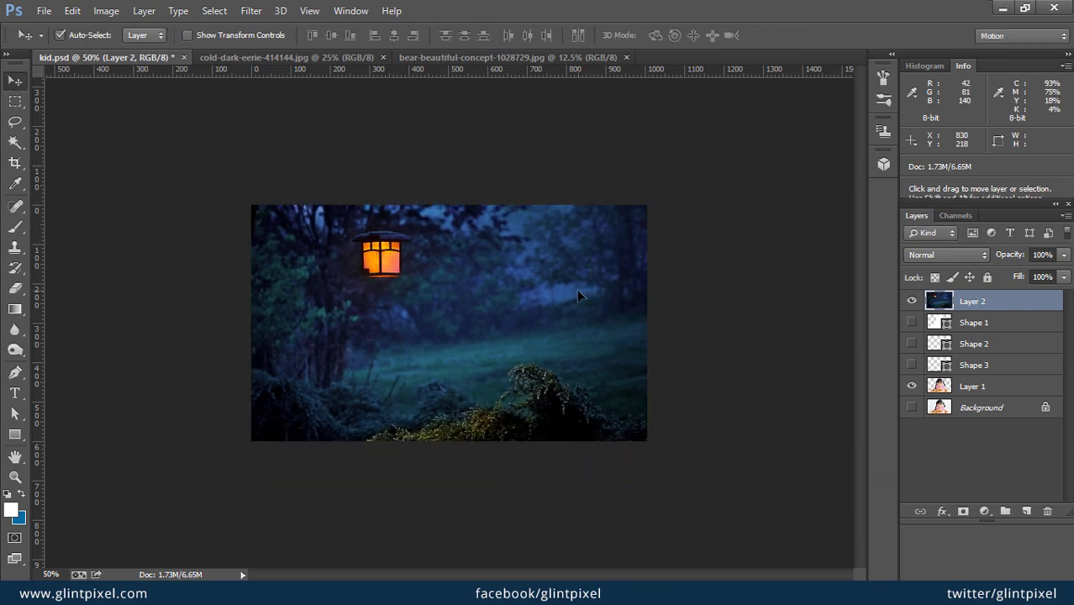
Step: Move the night scene layer down the stack to sit directly beneath the girl's Layer 1
key(ctrl+bracketleft)
key(ctrl+bracketleft)
key(ctrl+bracketleft)
key(ctrl+bracketleft)
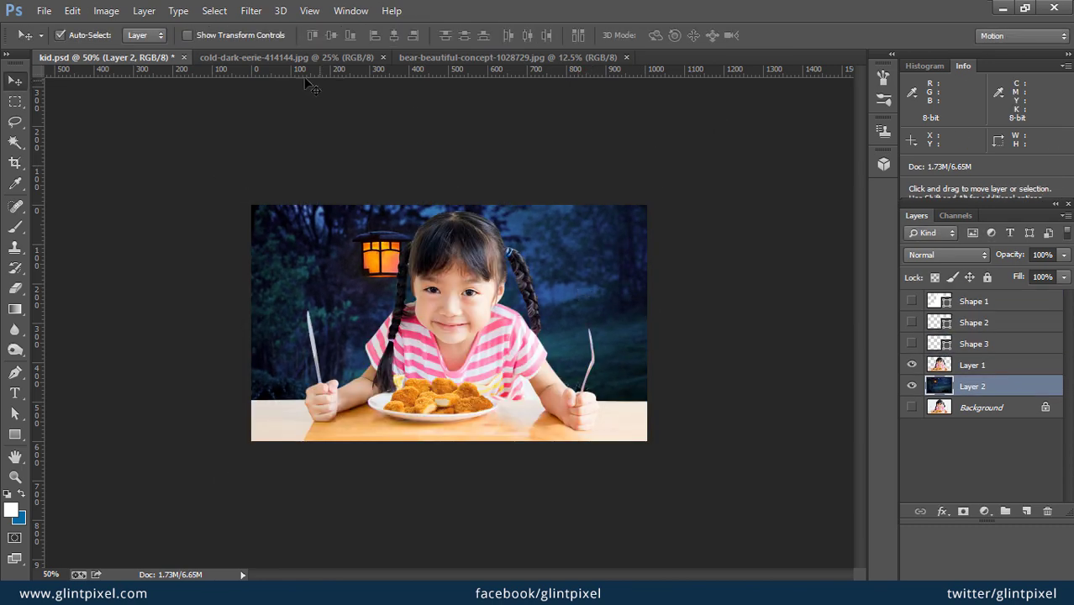
Step: Copy the entire picture from bear-beautiful-concept-1028729.jpg and paste it into kid.psd between the night scene and the girl
click(452, 59)
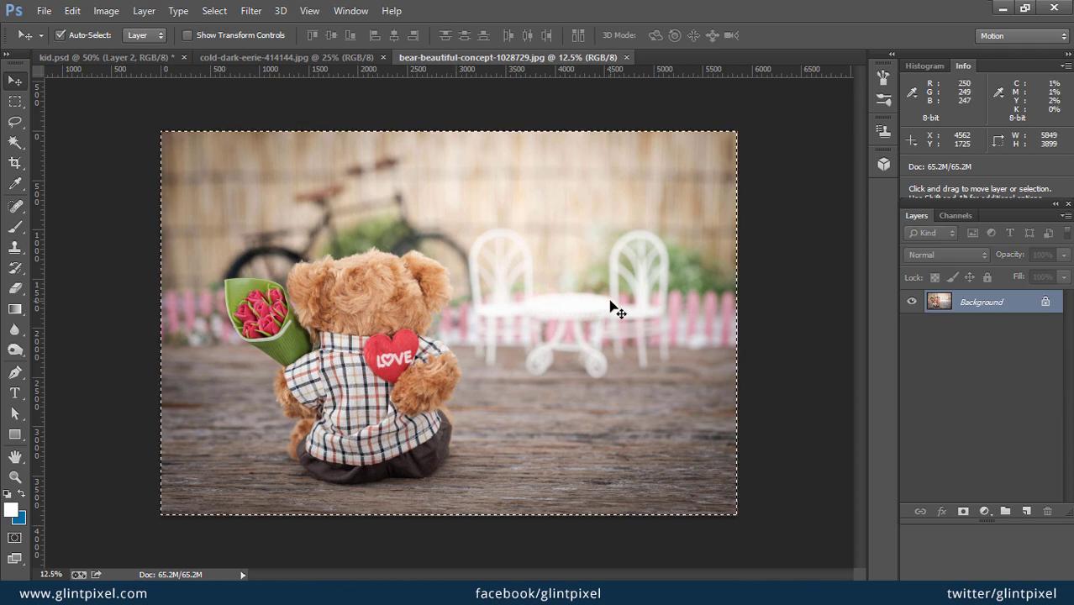
click(44, 10)
click(120, 100)
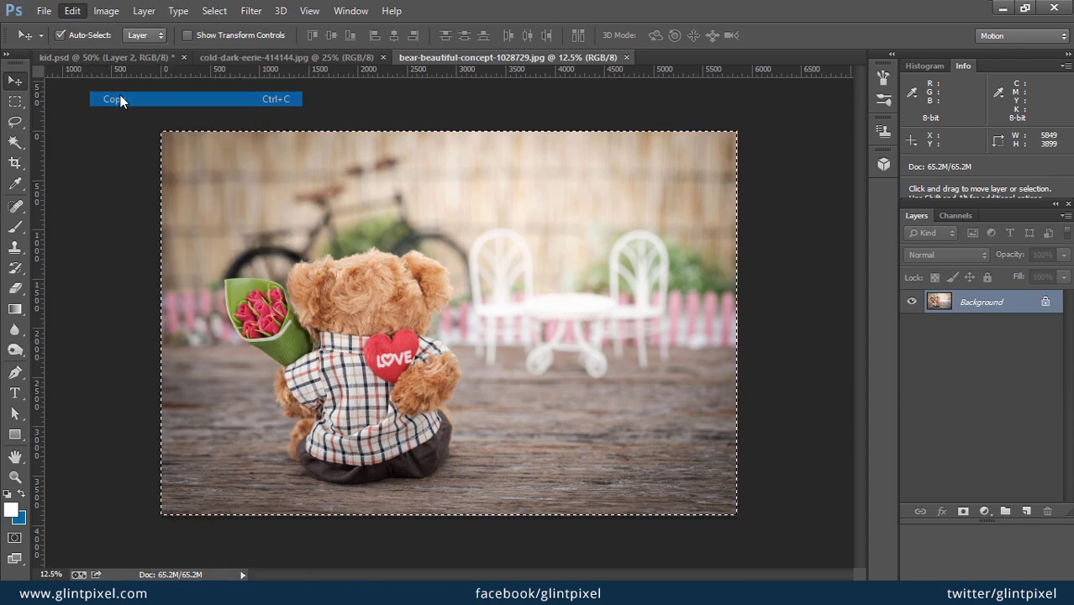
click(84, 57)
click(72, 10)
click(142, 135)
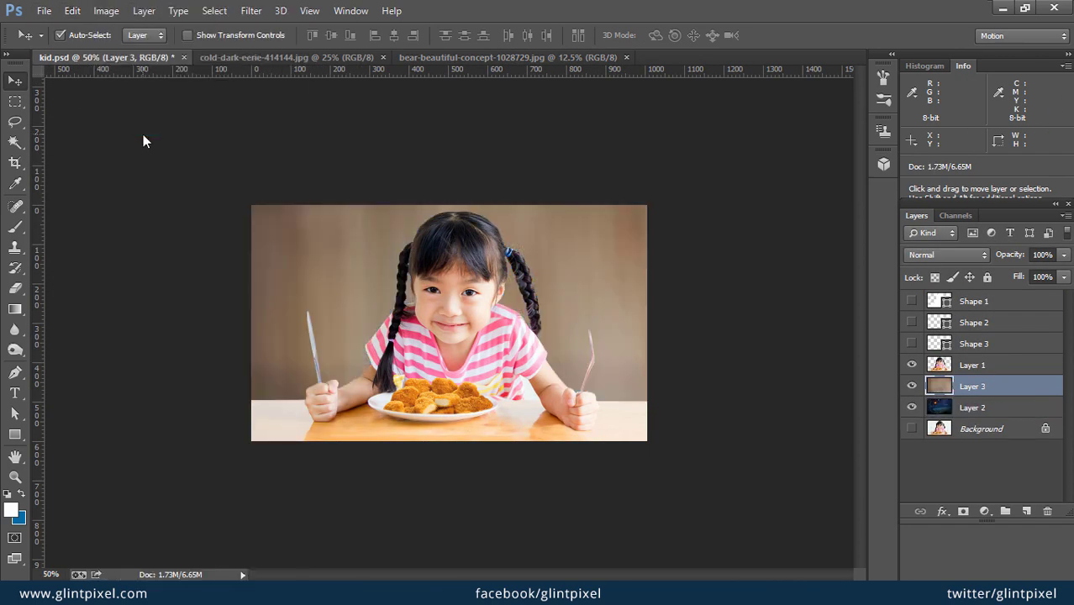
Step: Scale the teddy bear picture down and place it behind the girl, covering the right half of the canvas
key(ctrl+t)
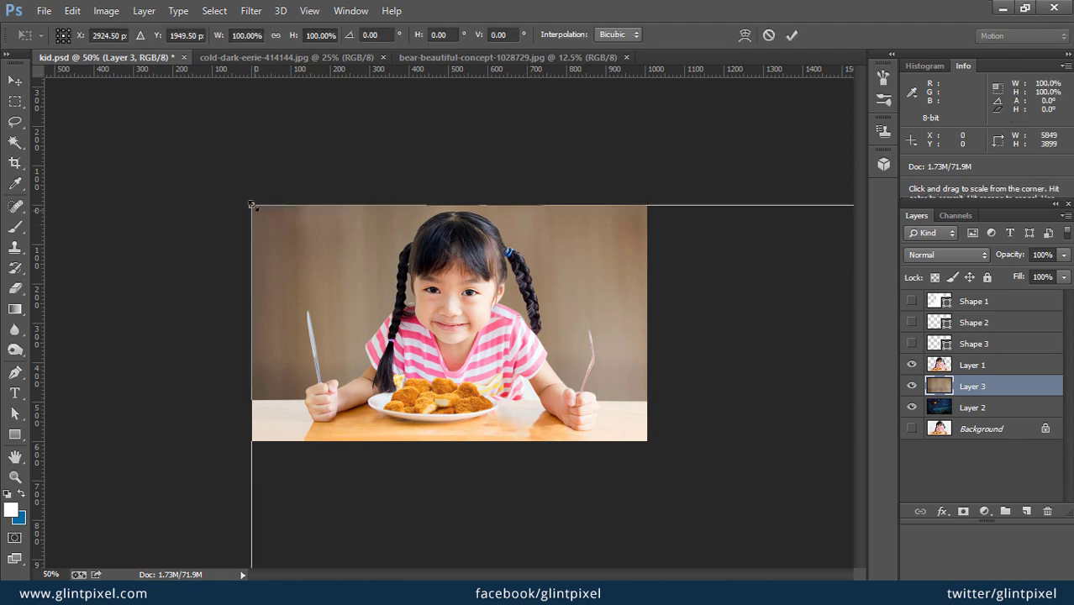
drag(252, 205, 752, 525)
drag(722, 473, 761, 503)
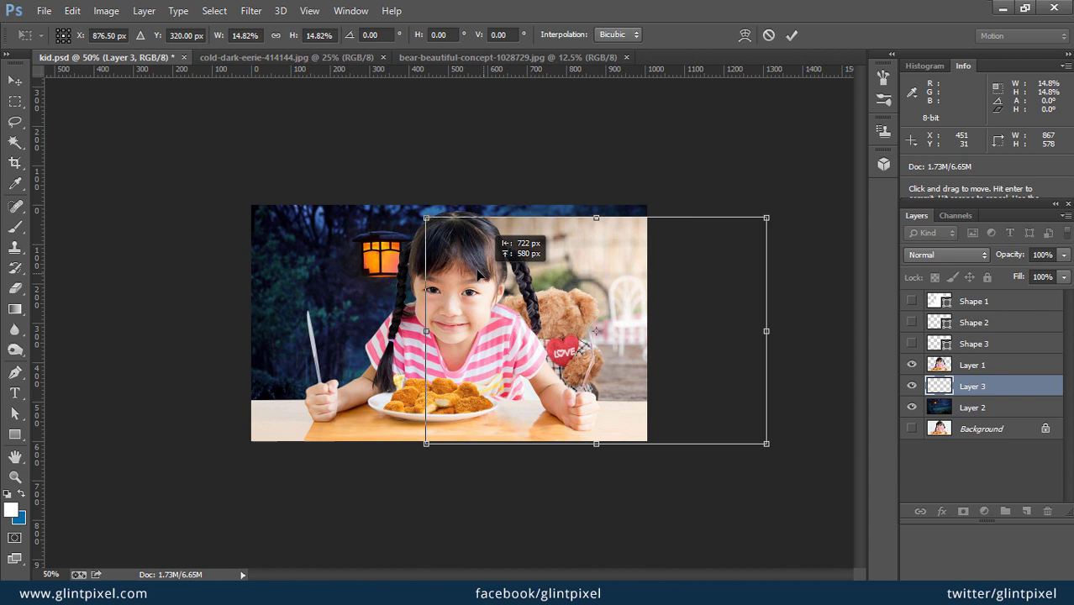
drag(478, 271, 449, 243)
drag(739, 416, 807, 463)
mouse_move(732, 424)
mouse_down()
mouse_move(668, 420)
mouse_move(773, 422)
mouse_move(748, 414)
mouse_up()
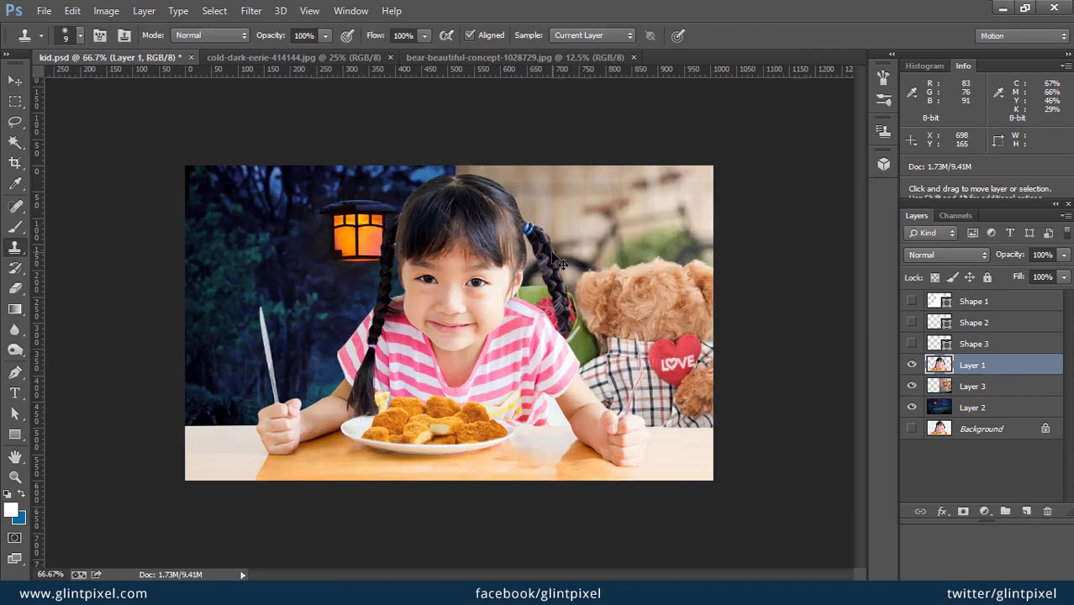
Step: Load the outline of the girl's Layer 1 as a selection
key(ctrl+plus)
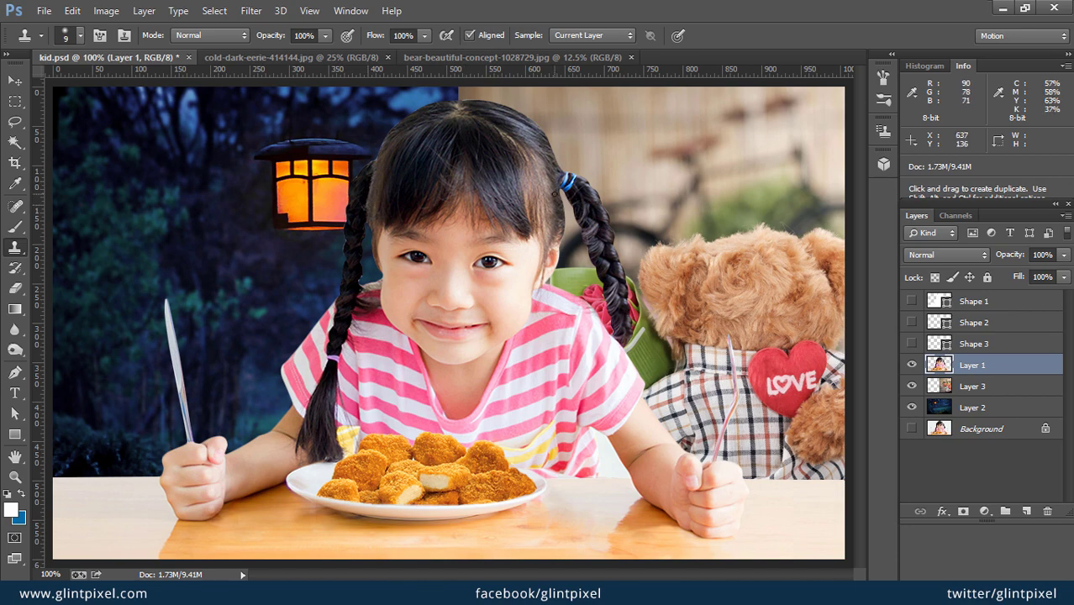
key(v)
key(ctrl+plus)
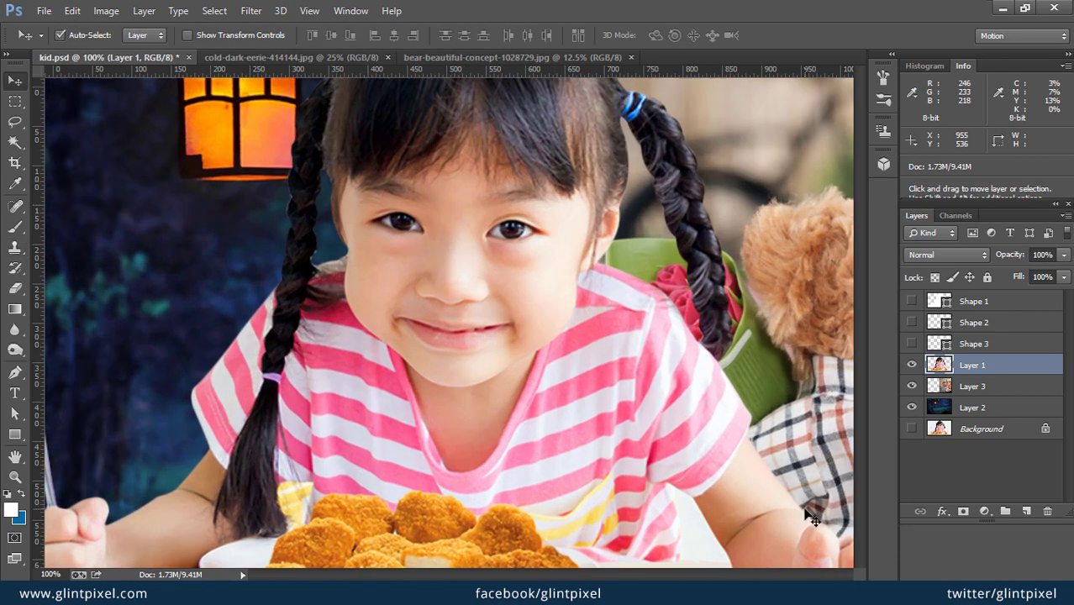
ctrl+click(938, 364)
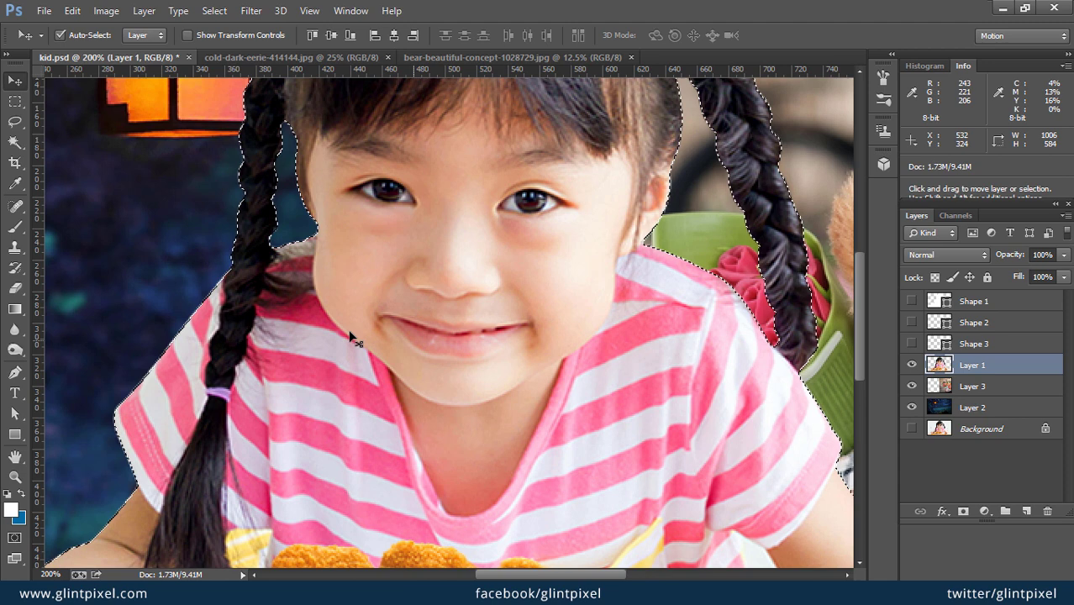
key(ctrl+plus)
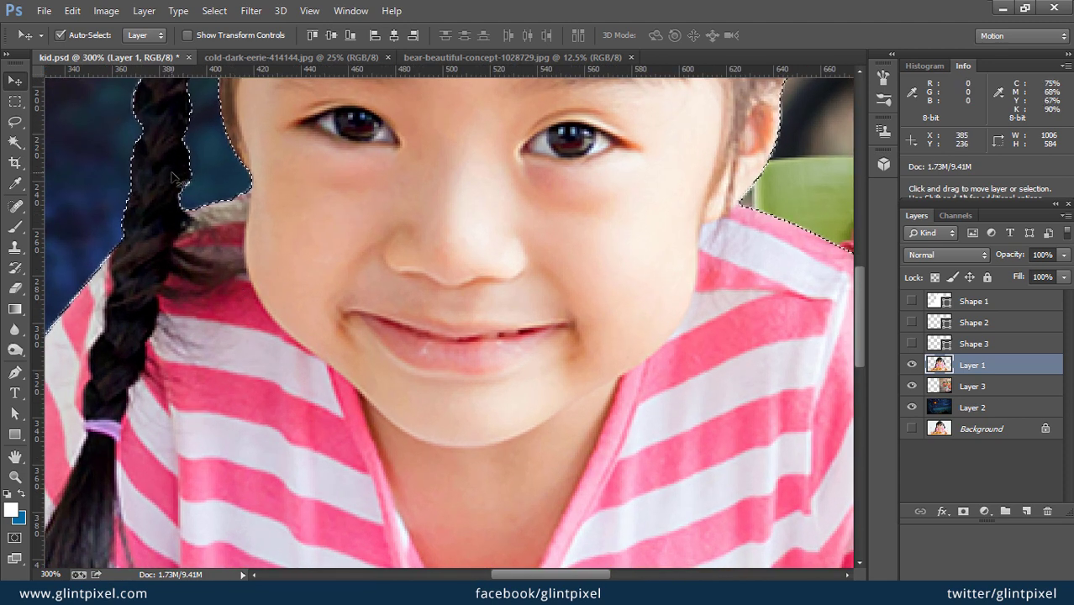
Step: Clone dark hair over the pale fringe along the left braid's edges with a size 9 Clone Stamp inside the selection
key(s)
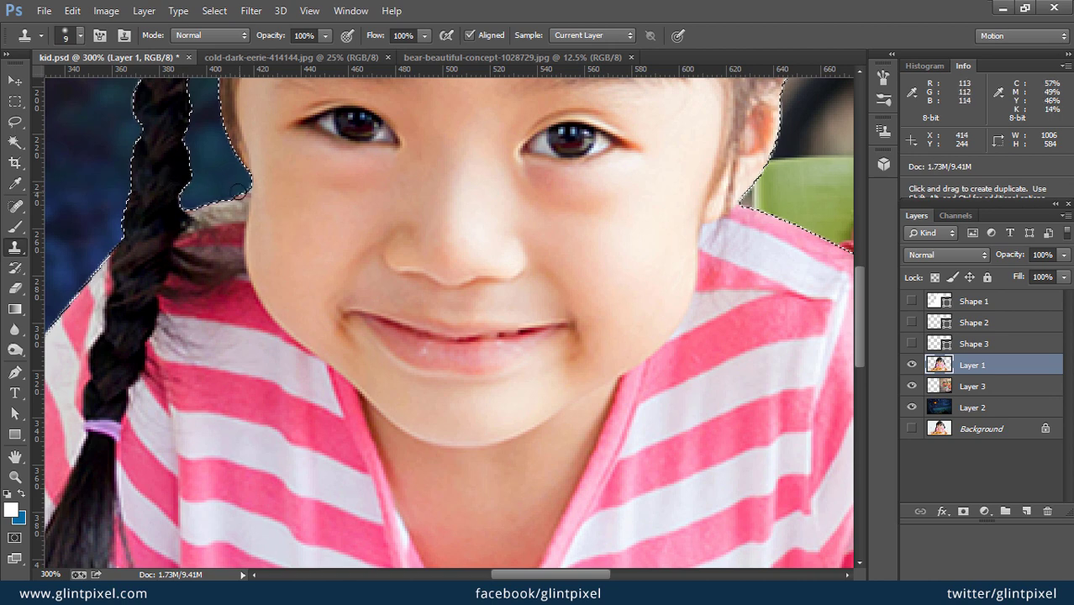
drag(196, 174, 243, 287)
key(ctrl+d)
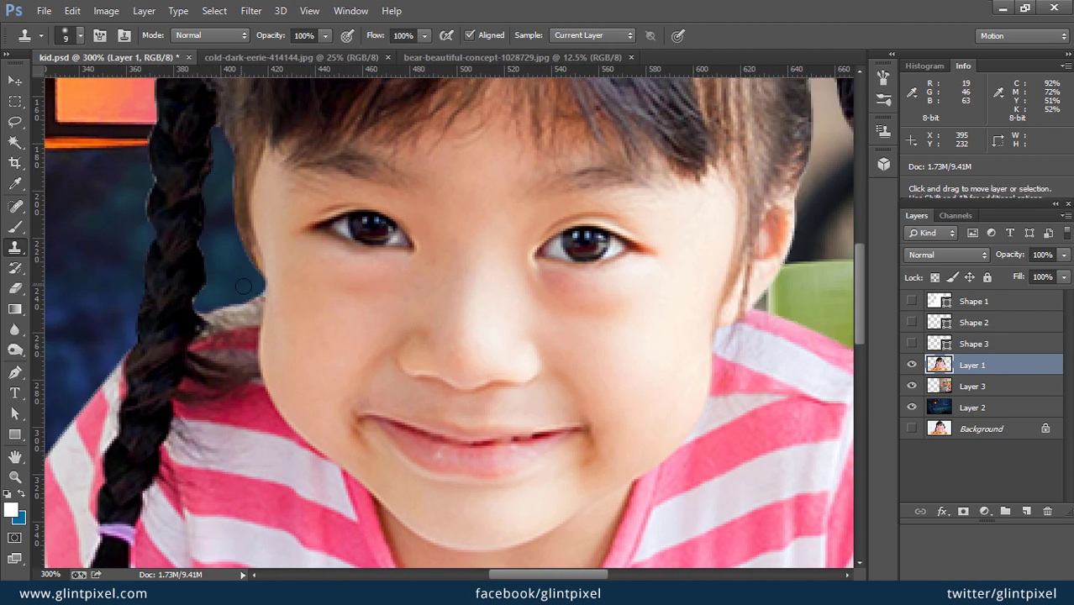
key(ctrl+z)
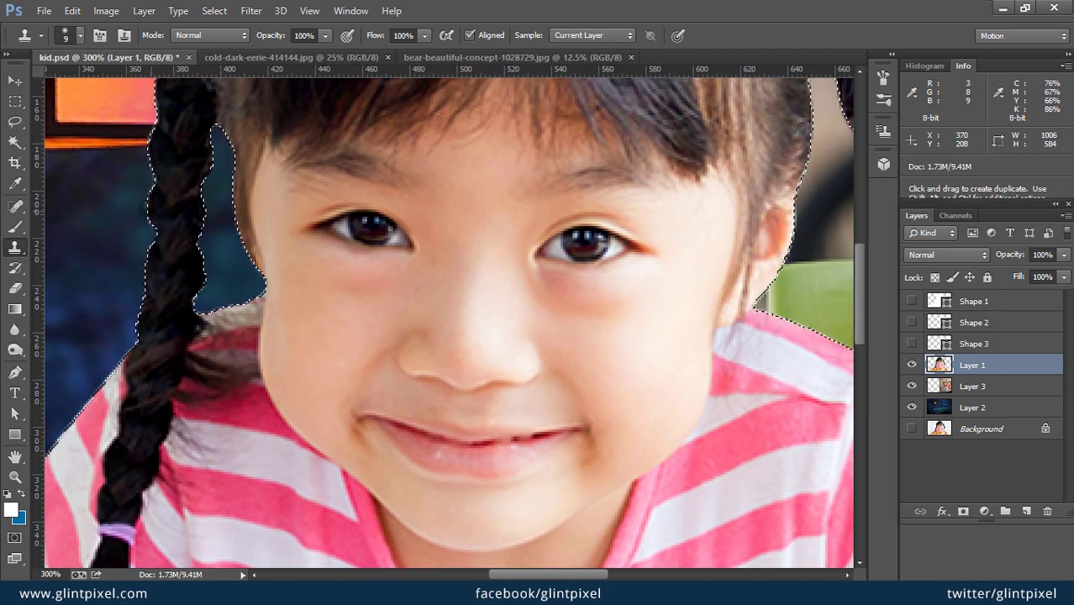
drag(148, 183, 151, 149)
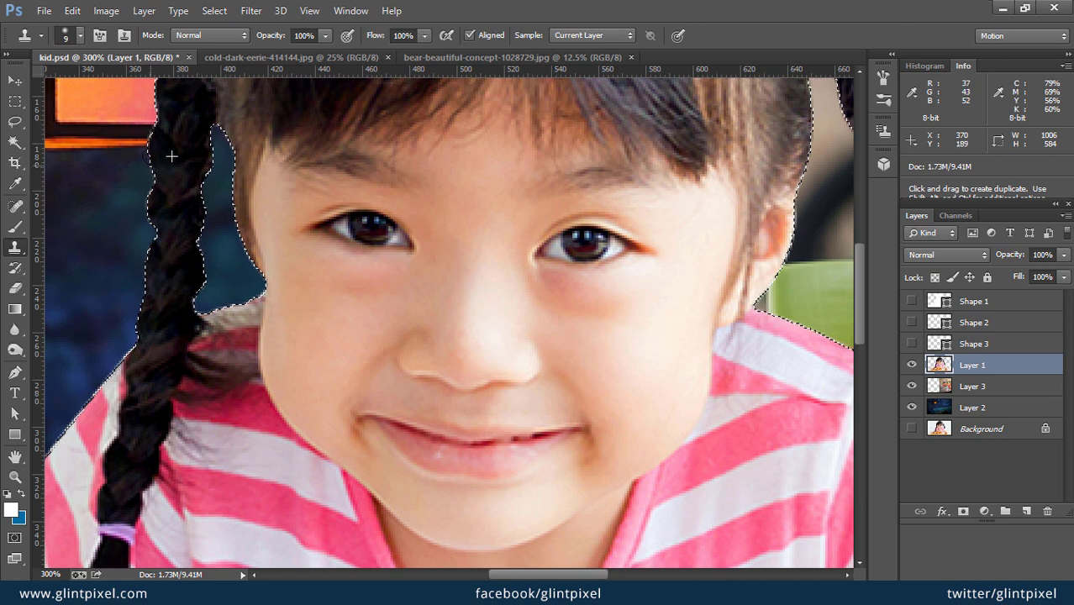
alt+click(182, 241)
drag(199, 235, 201, 240)
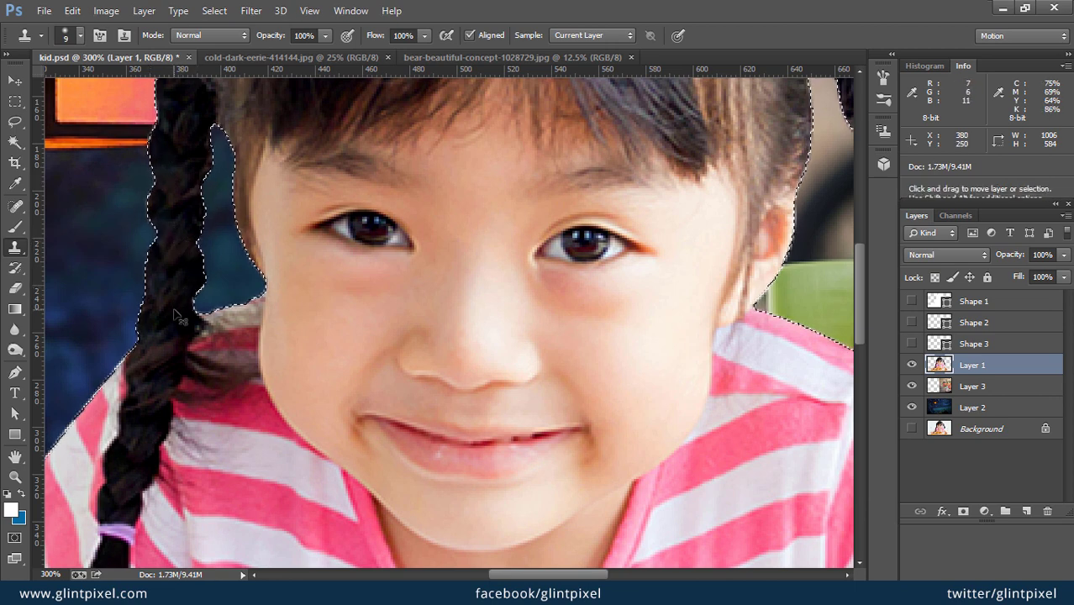
Step: Check the retouched left braid edges with and without the selection outline, and finish with everything deselected
key(ctrl+d)
key(ctrl+z)
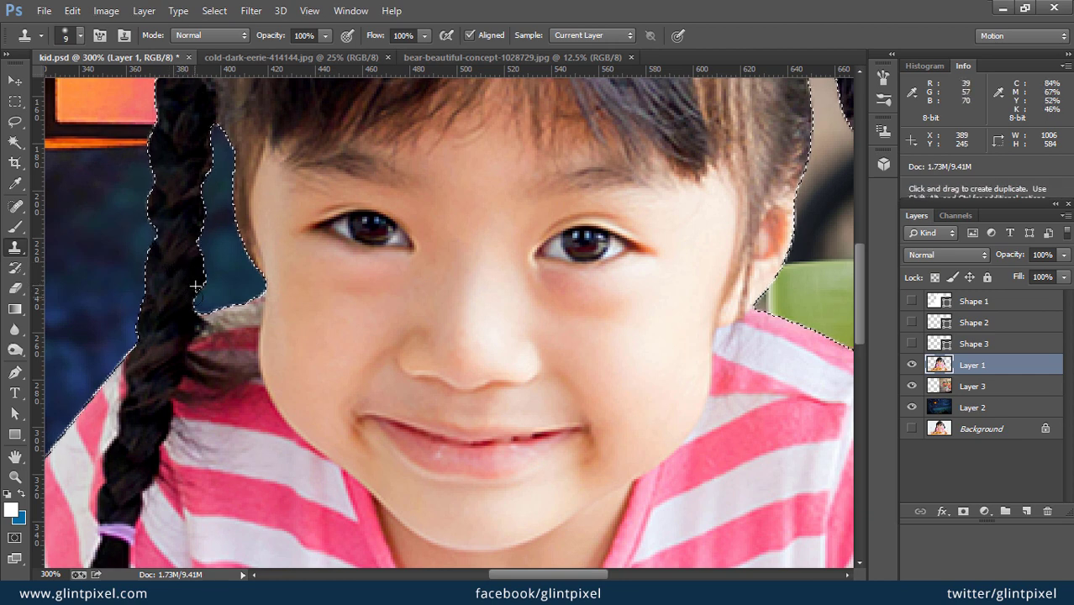
key(ctrl+d)
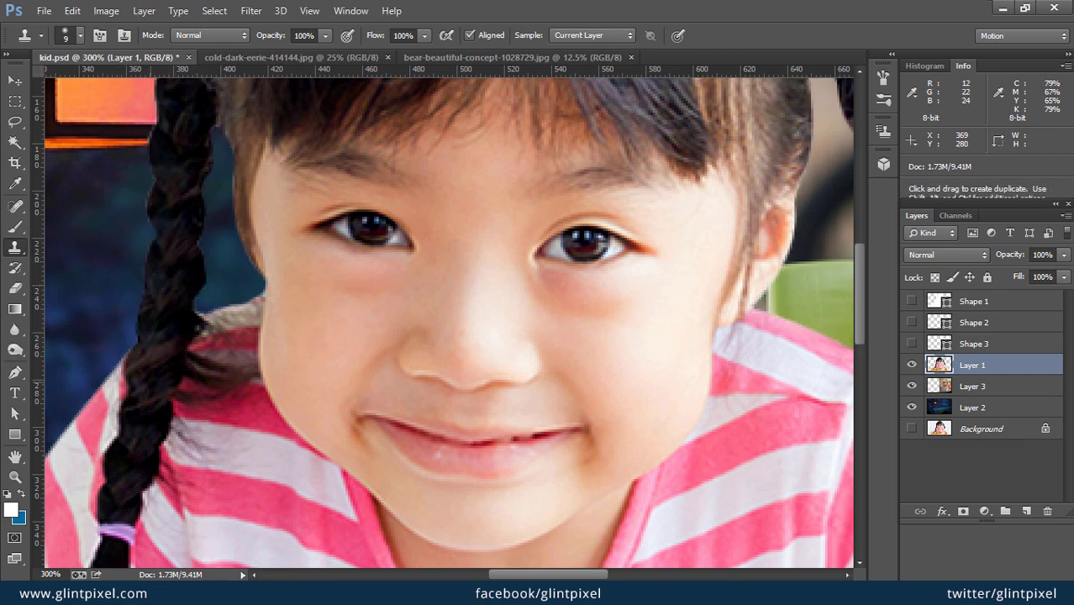
key(ctrl+z)
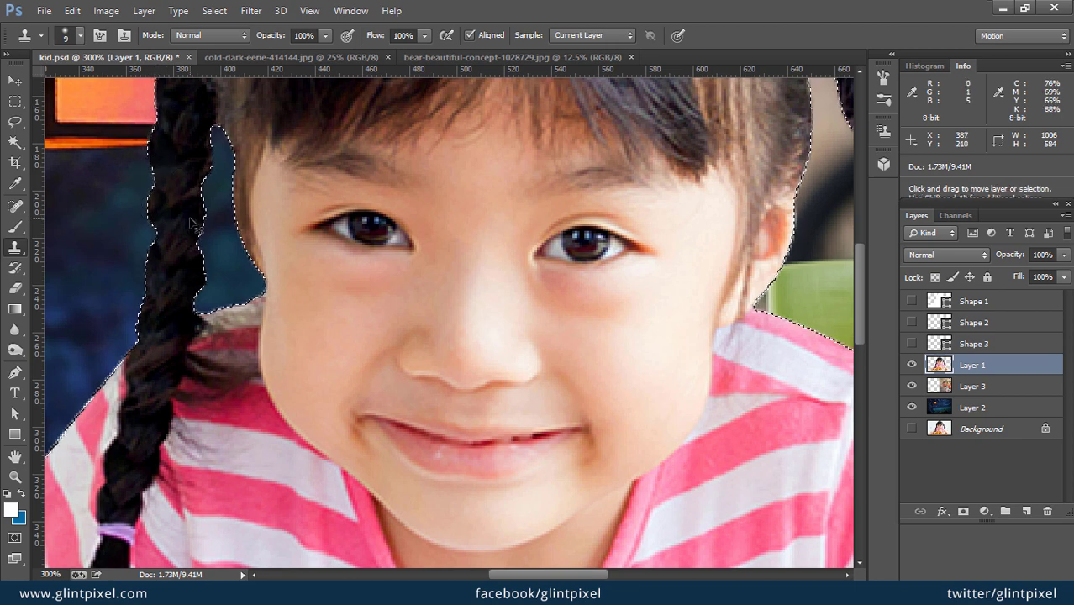
key(ctrl+d)
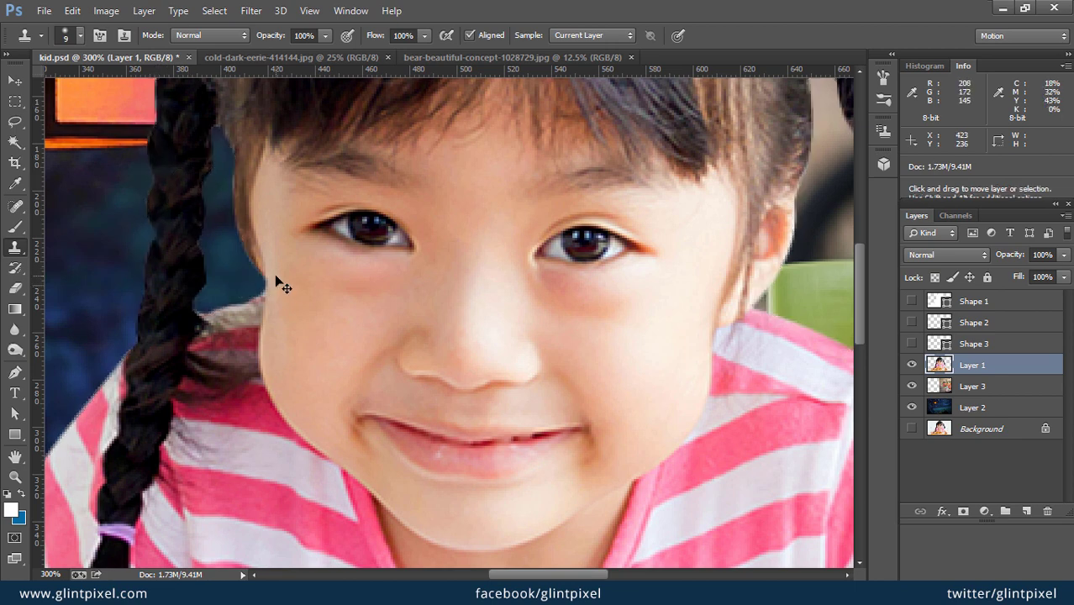
key(ctrl+minus)
key(ctrl+minus)
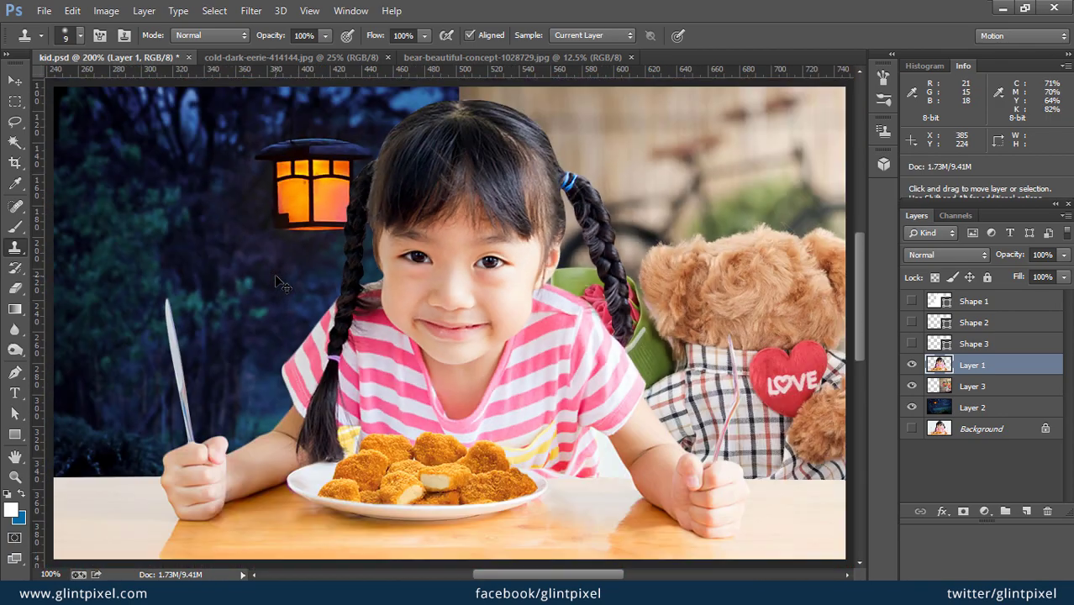